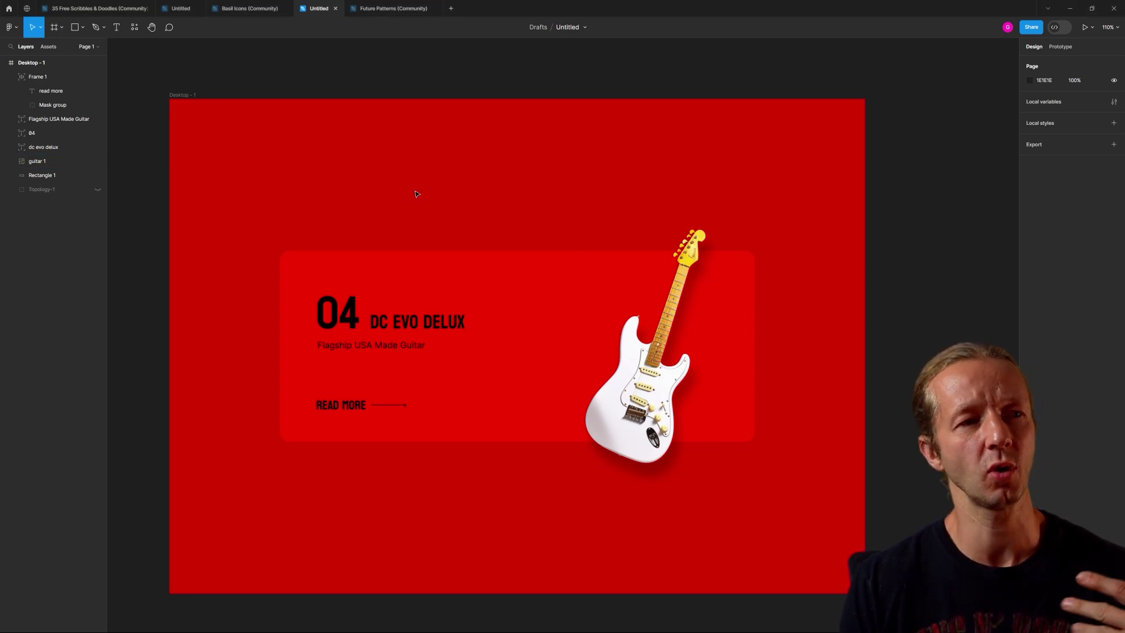
# - Examine the card design's layers: guitar image, background rectangle, heading texts and the read more frame
pyautogui.moveTo(499, 315); pyautogui.dragTo(890, 536)
pyautogui.click(813, 518)
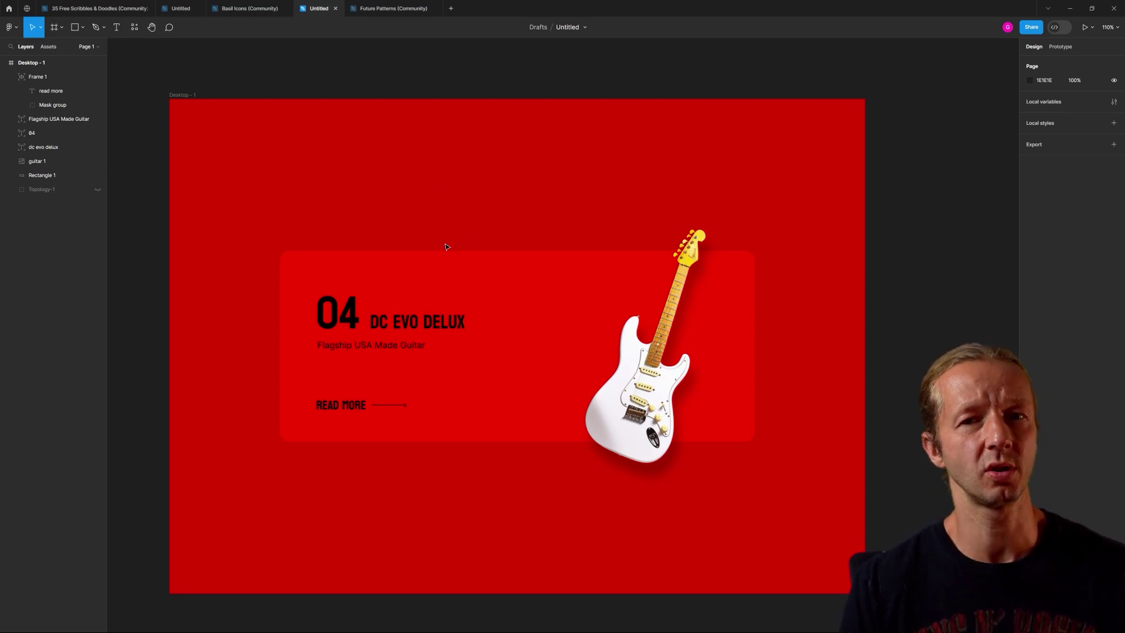
pyautogui.click(647, 335)
pyautogui.click(665, 212)
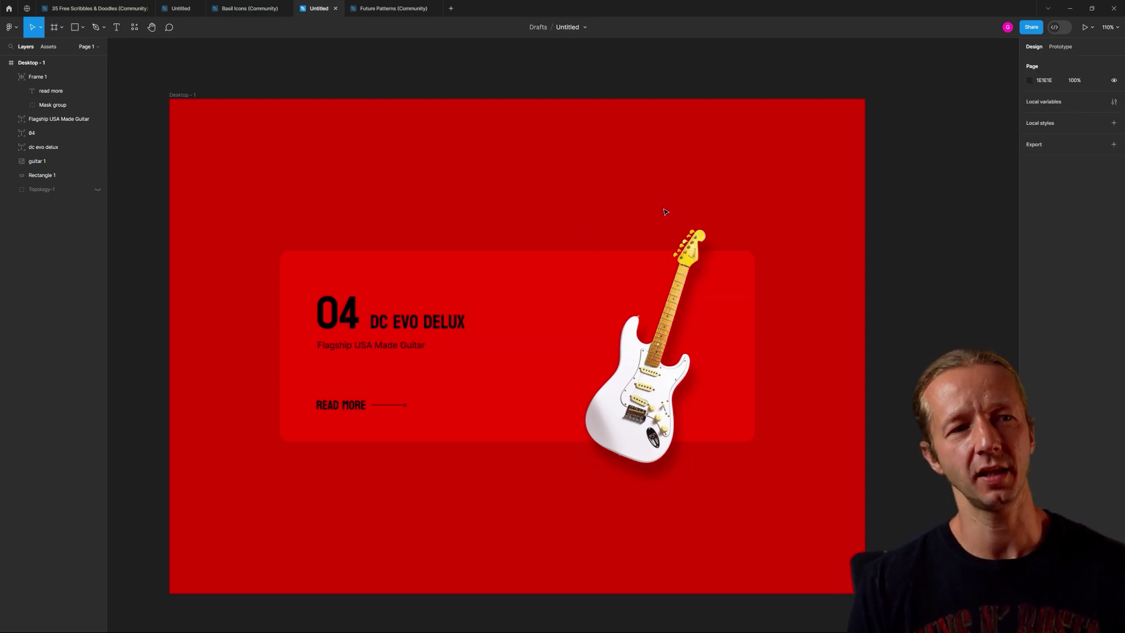
pyautogui.click(673, 314)
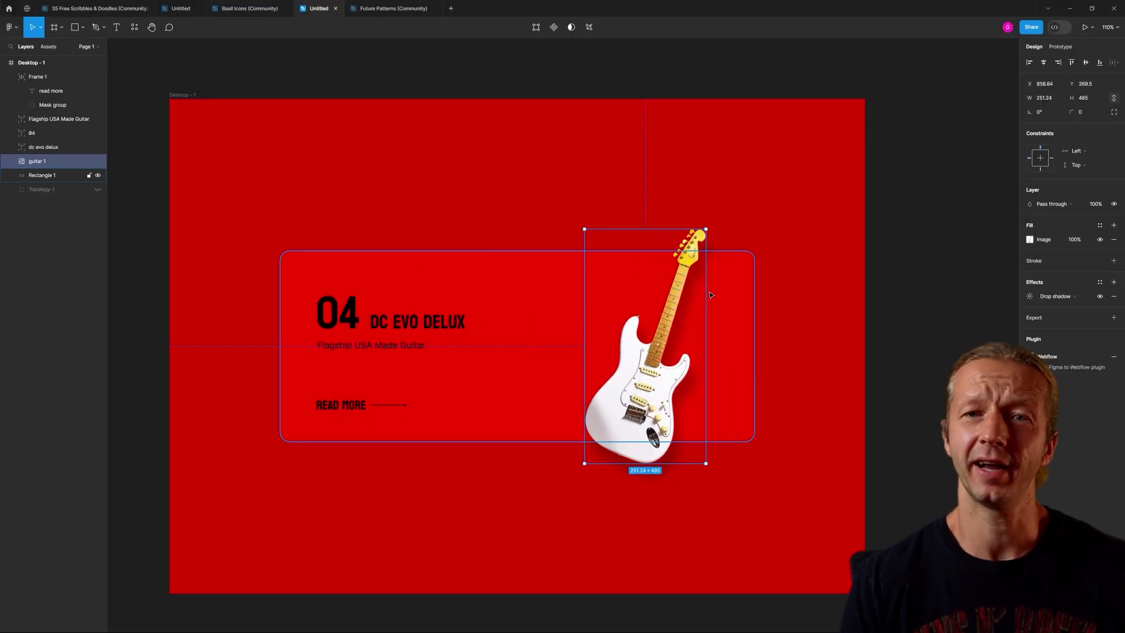
pyautogui.click(490, 163)
pyautogui.click(439, 252)
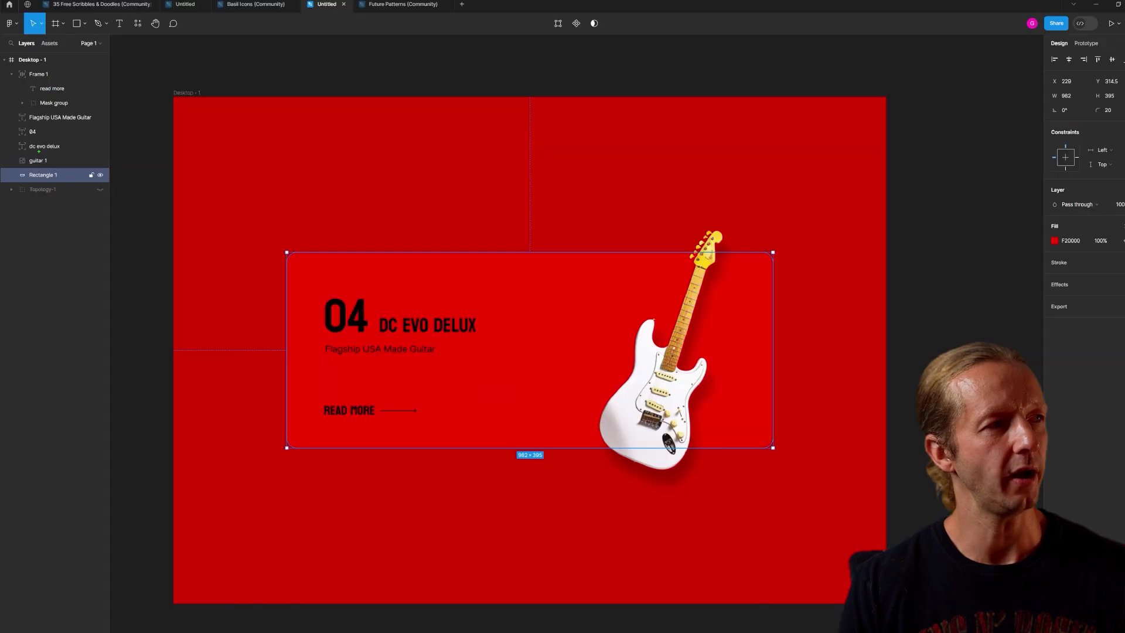
pyautogui.click(82, 147)
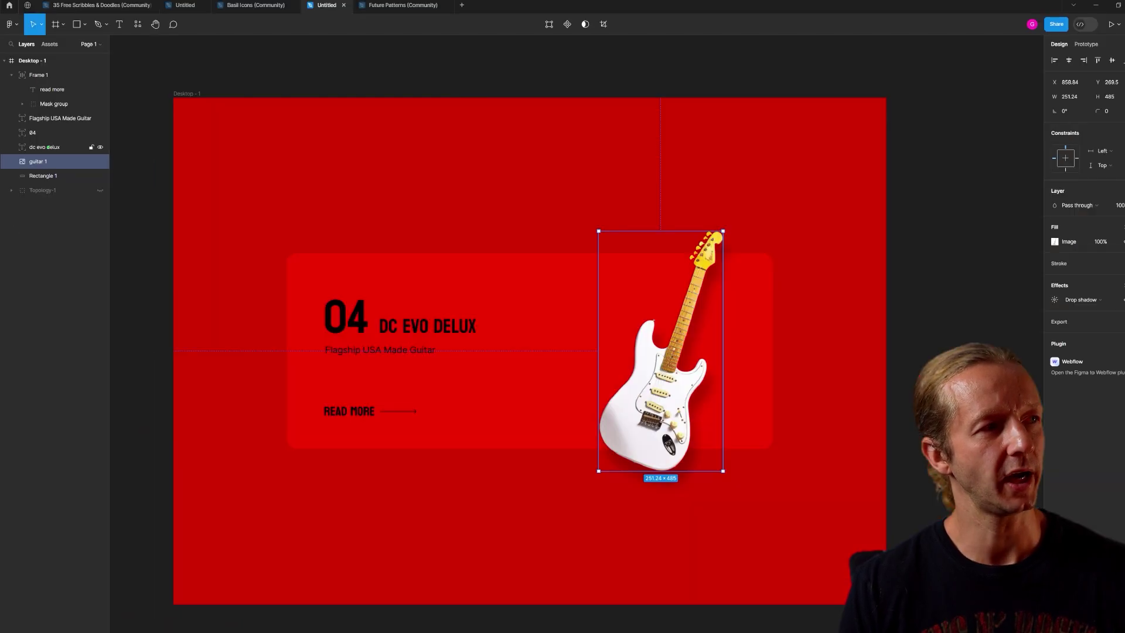
pyautogui.click(42, 148)
pyautogui.click(43, 138)
pyautogui.click(42, 121)
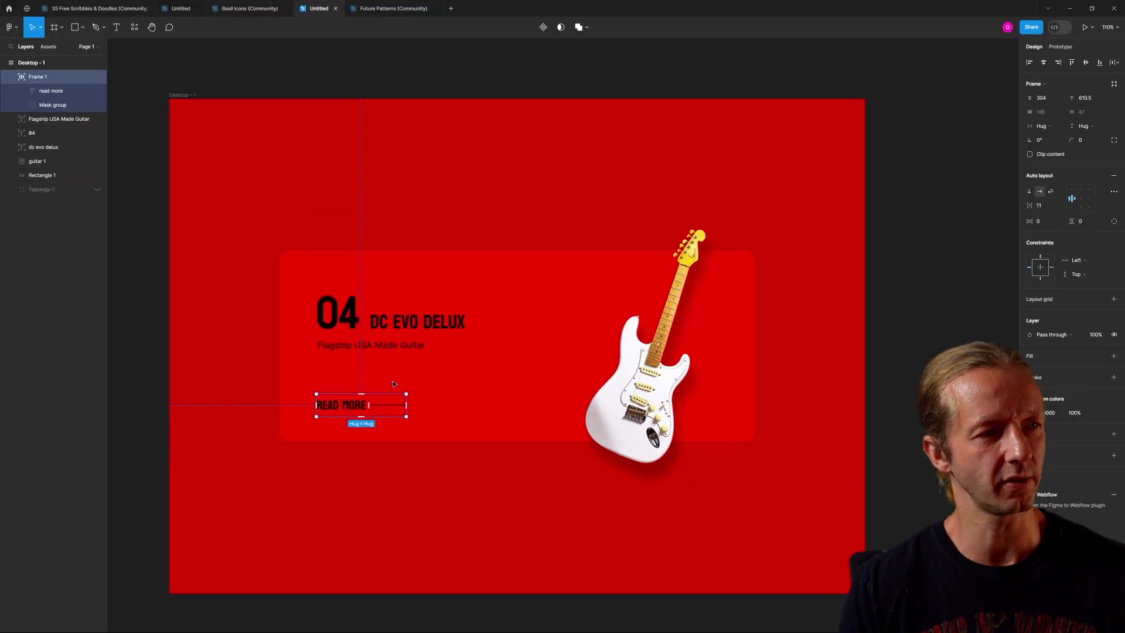
pyautogui.click(384, 189)
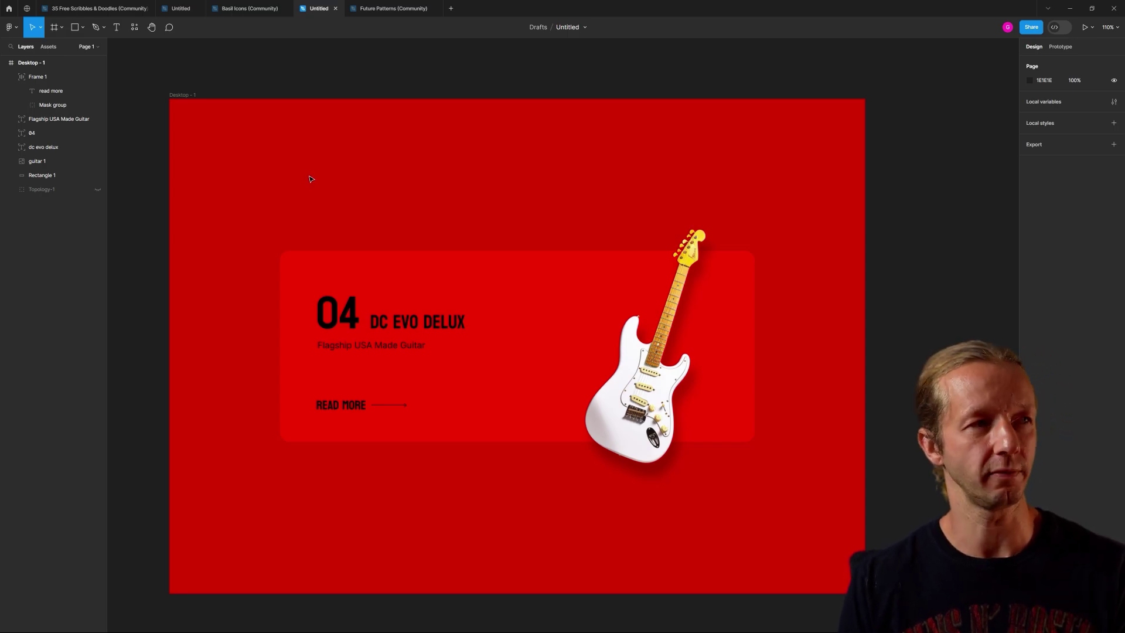
# - Search the plugins for FRAMER and try running Figma to HTML with Framer without a layer selected
pyautogui.click(135, 28)
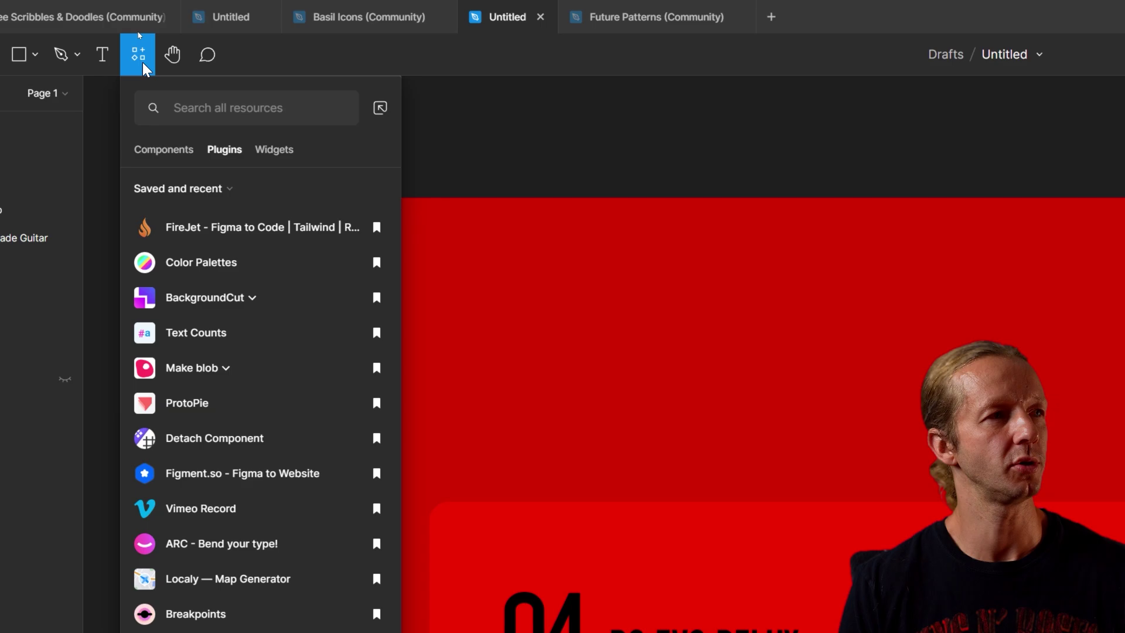
pyautogui.click(166, 54)
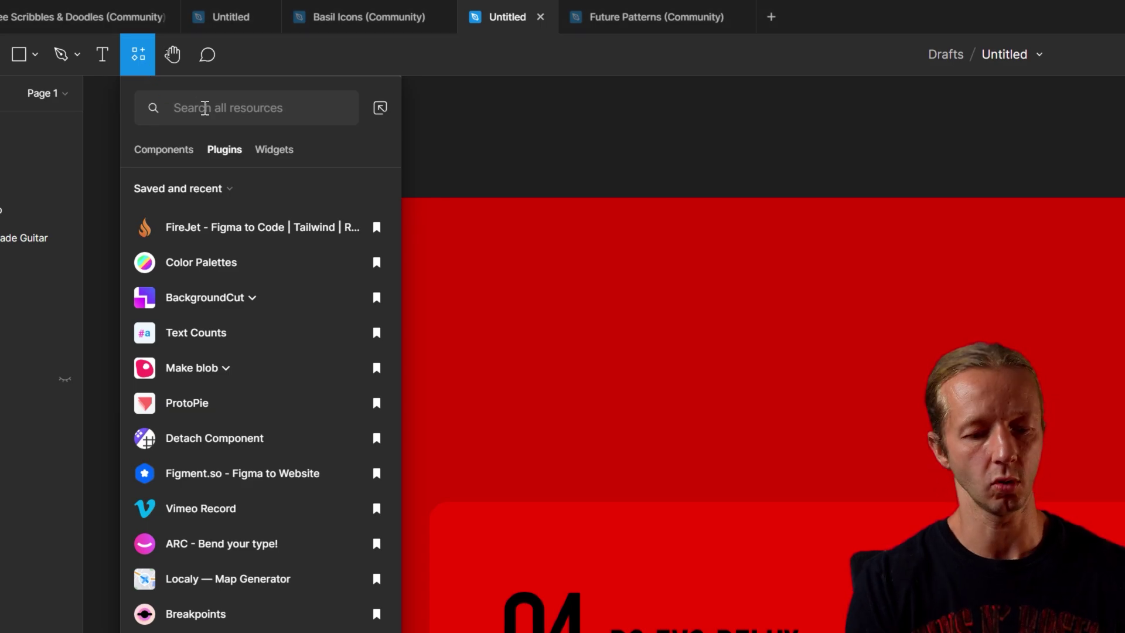
pyautogui.write('FRAMER')
pyautogui.press('Escape')
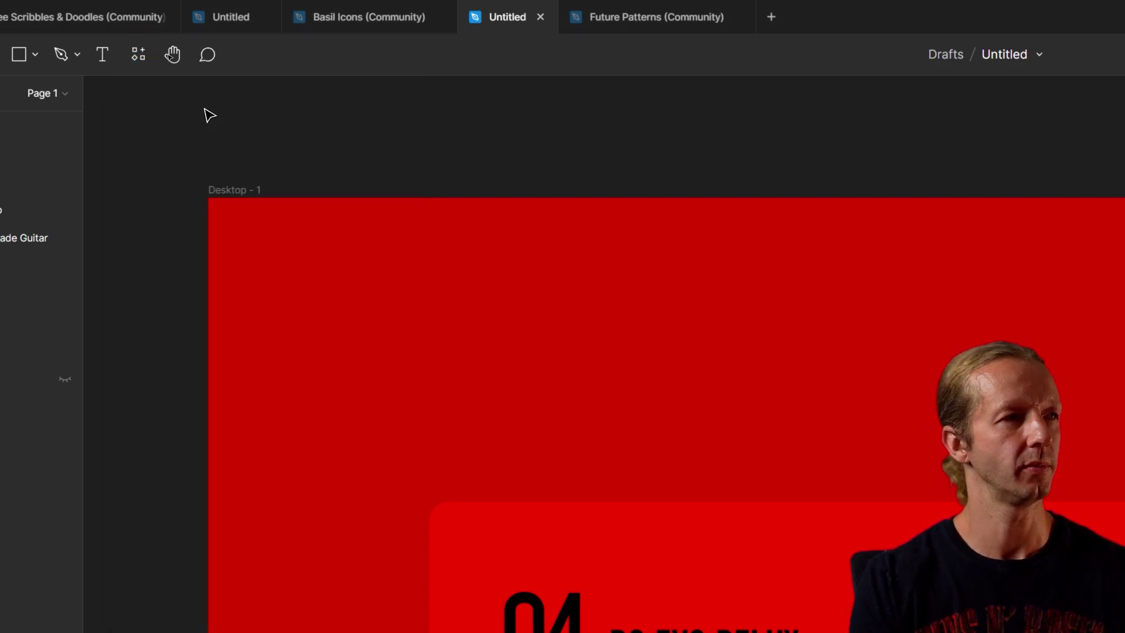
pyautogui.click(134, 52)
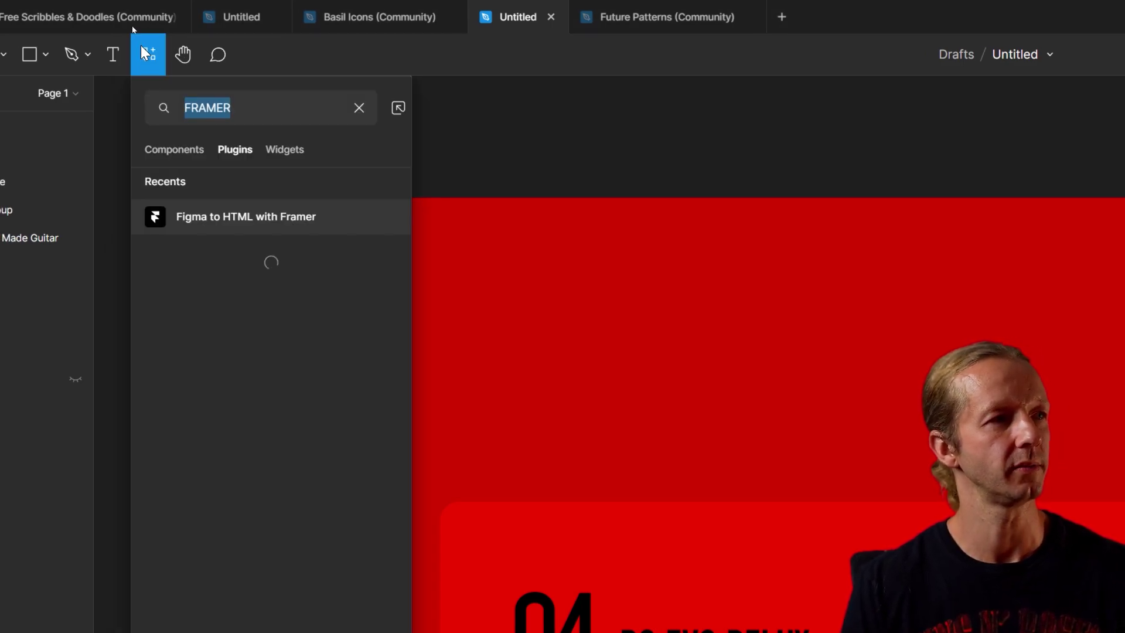
pyautogui.click(224, 219)
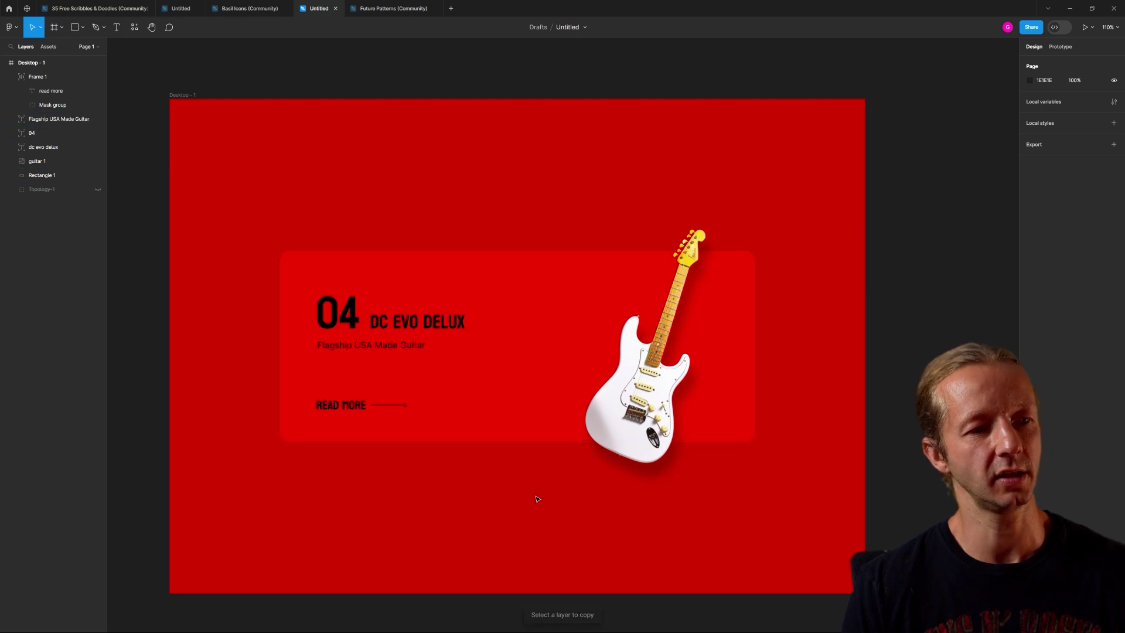
# - Select all visible card layers, including the guitar, and copy them with the Figma to HTML with Framer plugin
pyautogui.moveTo(250, 204); pyautogui.dragTo(791, 505)
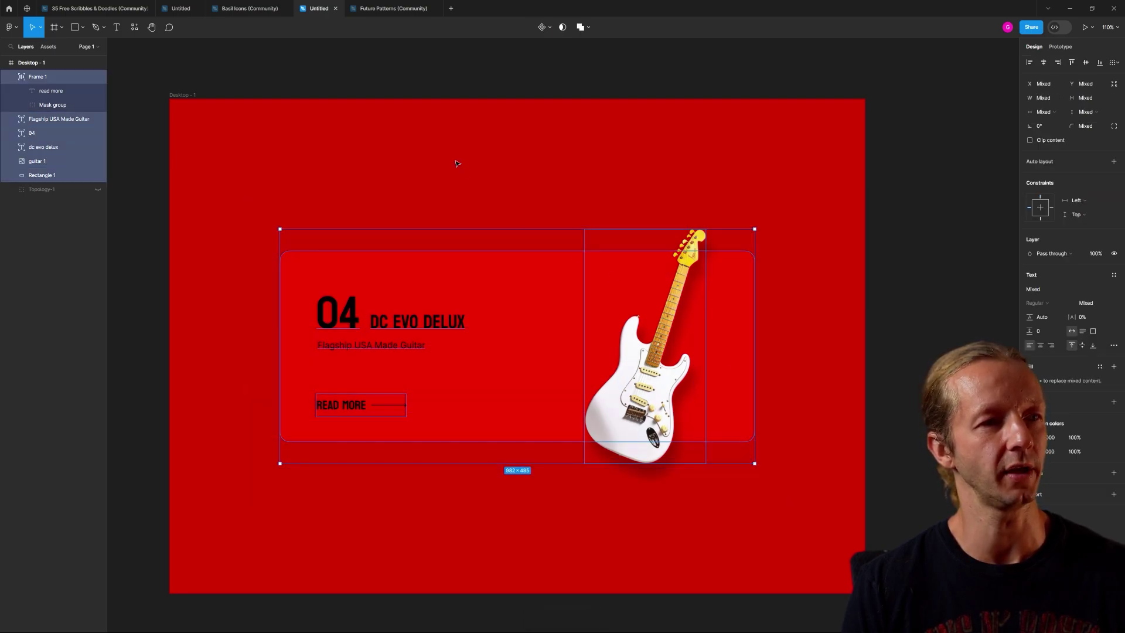
pyautogui.click(136, 33)
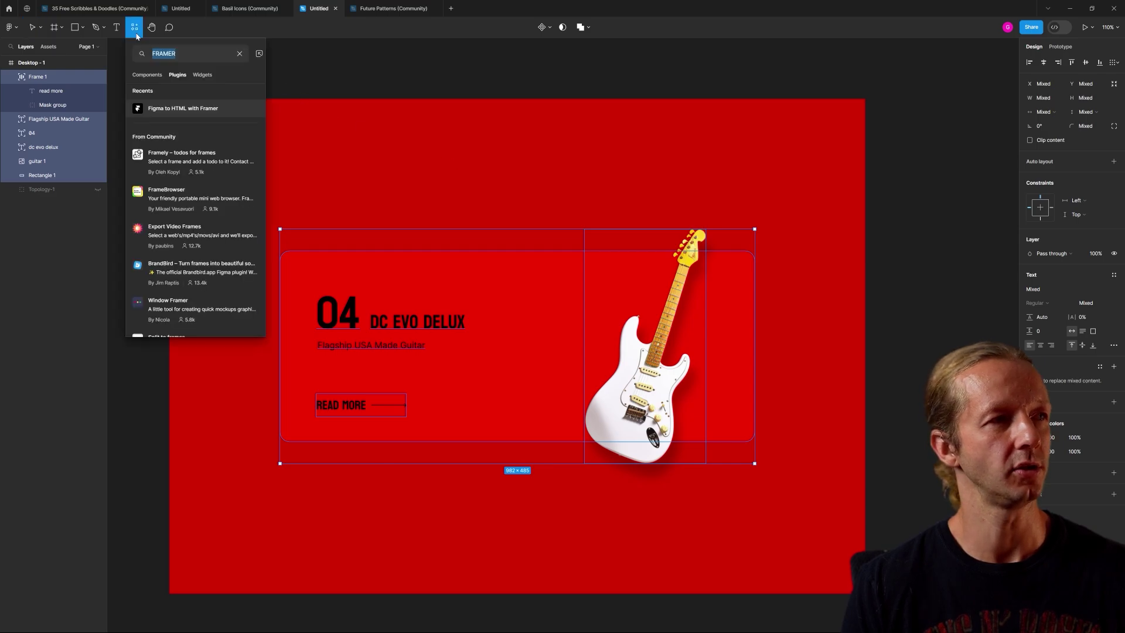
pyautogui.click(189, 107)
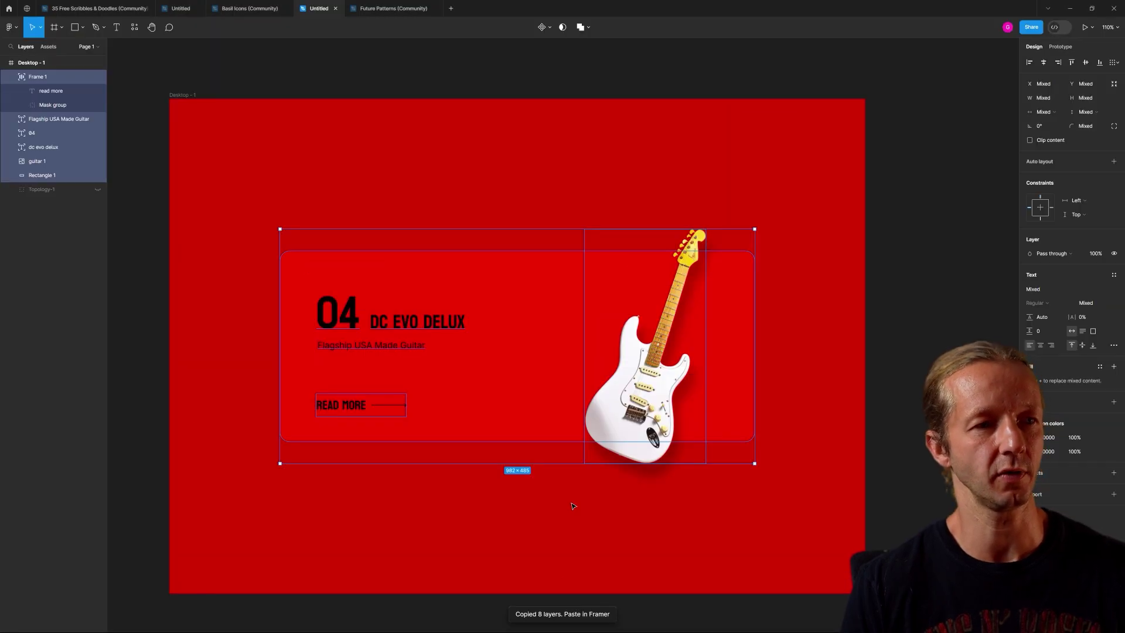
pyautogui.click(518, 213)
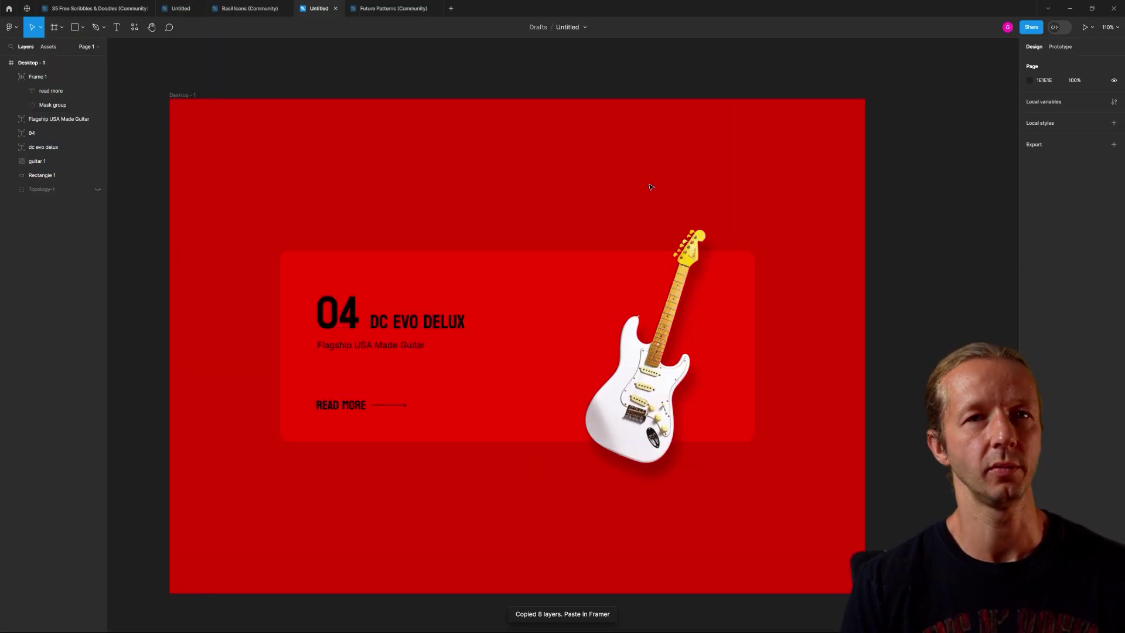
# - Switch to the Framer project and set the Desktop page's fill to #D40000
pyautogui.click(1069, 12)
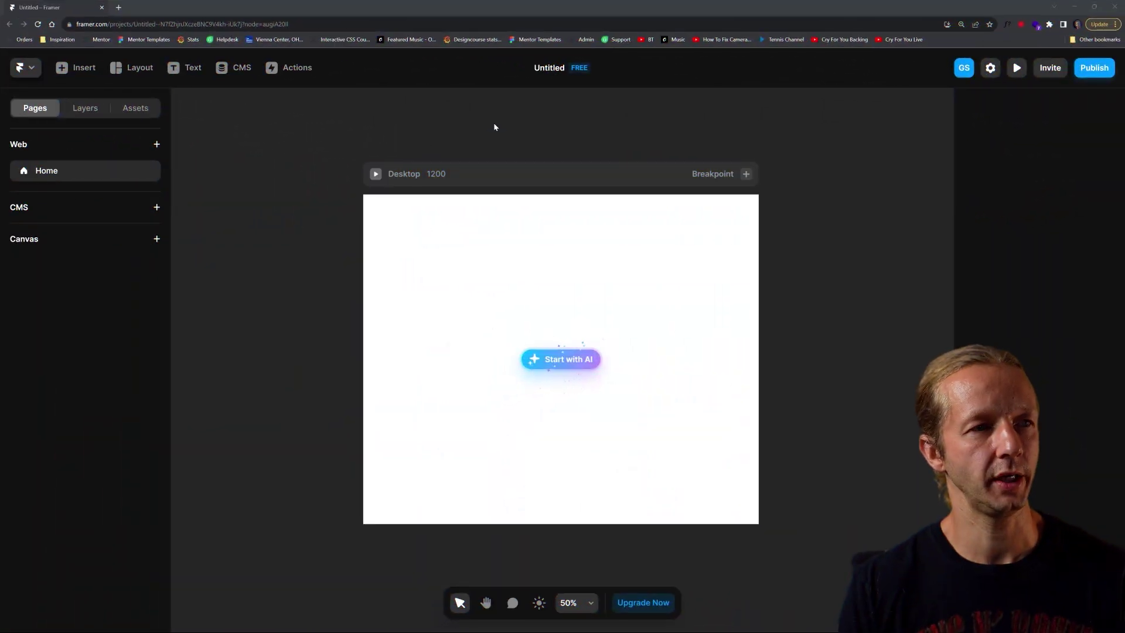
pyautogui.click(618, 265)
pyautogui.click(1065, 388)
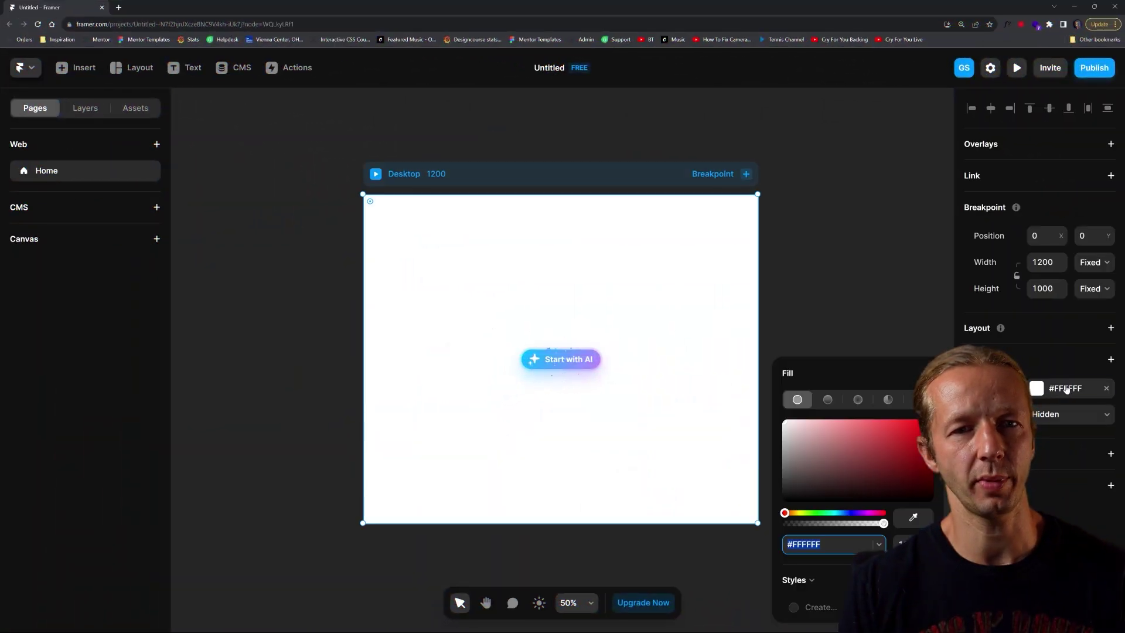
pyautogui.write('#D40000')
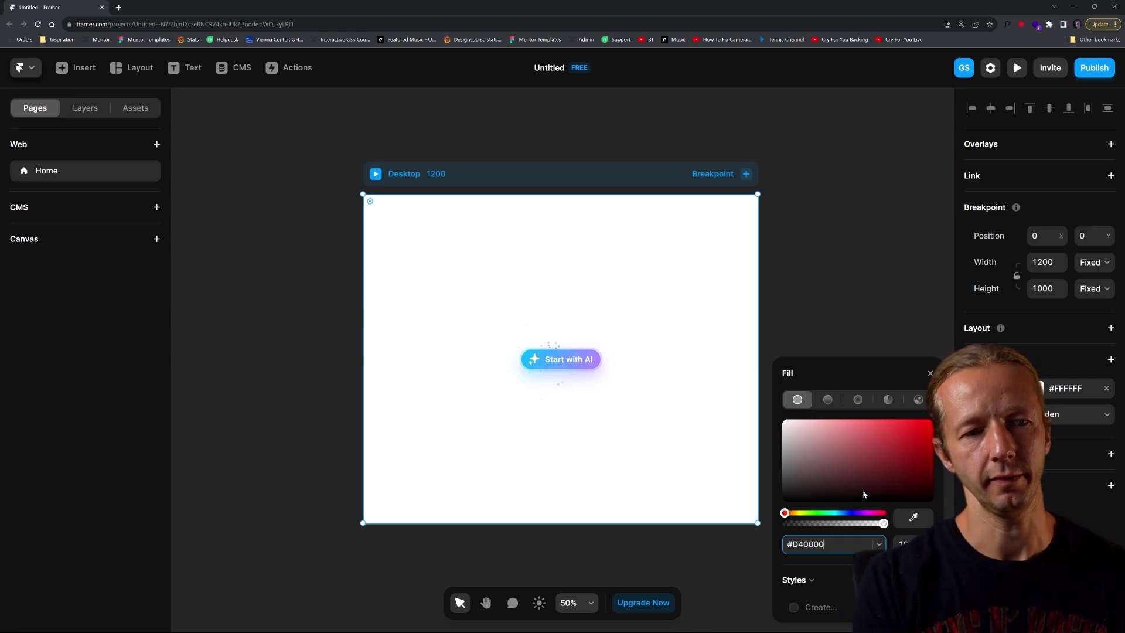
pyautogui.press('Return')
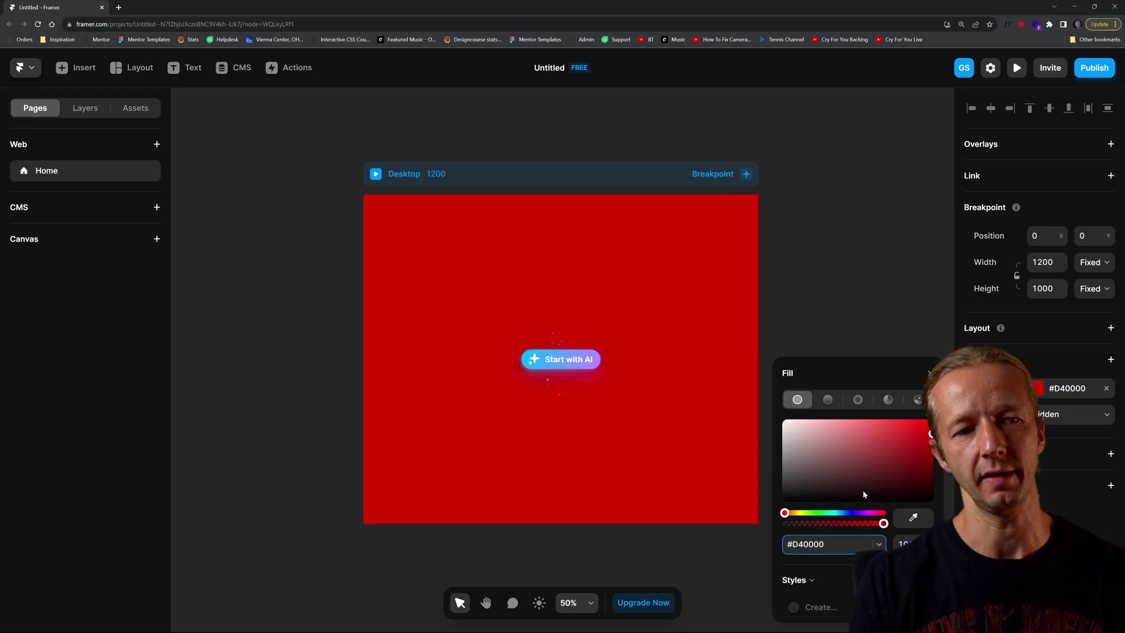
pyautogui.click(811, 291)
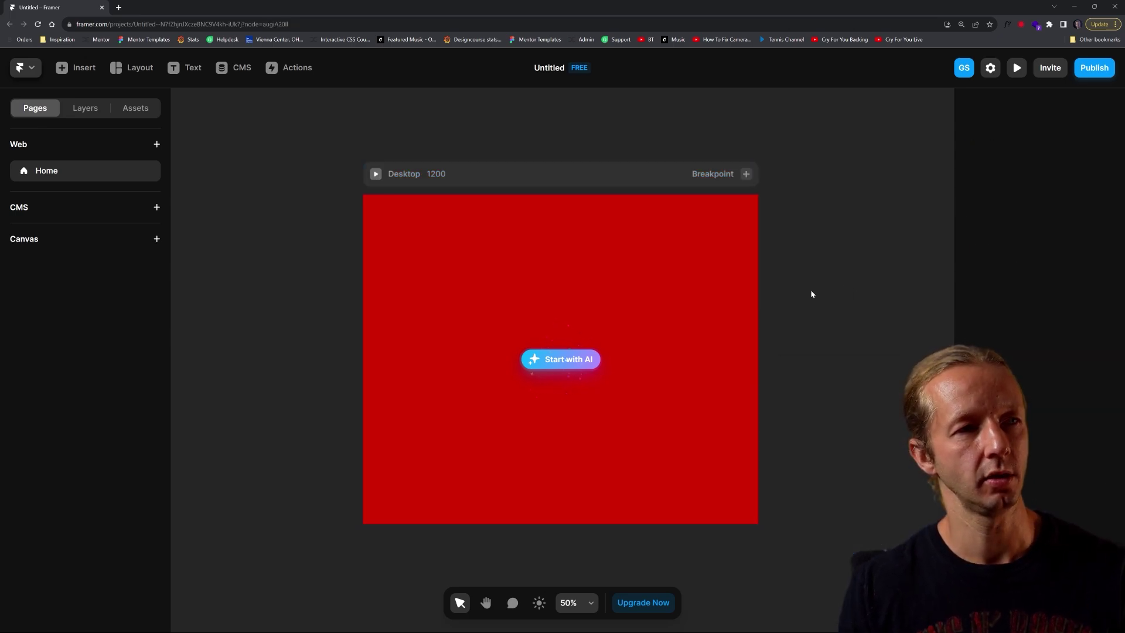
# - Paste the copied card into the Desktop page and place it horizontally centred, about 112 px from the page's upper edge
pyautogui.click(575, 246)
pyautogui.hotkey('ctrl', 'v')
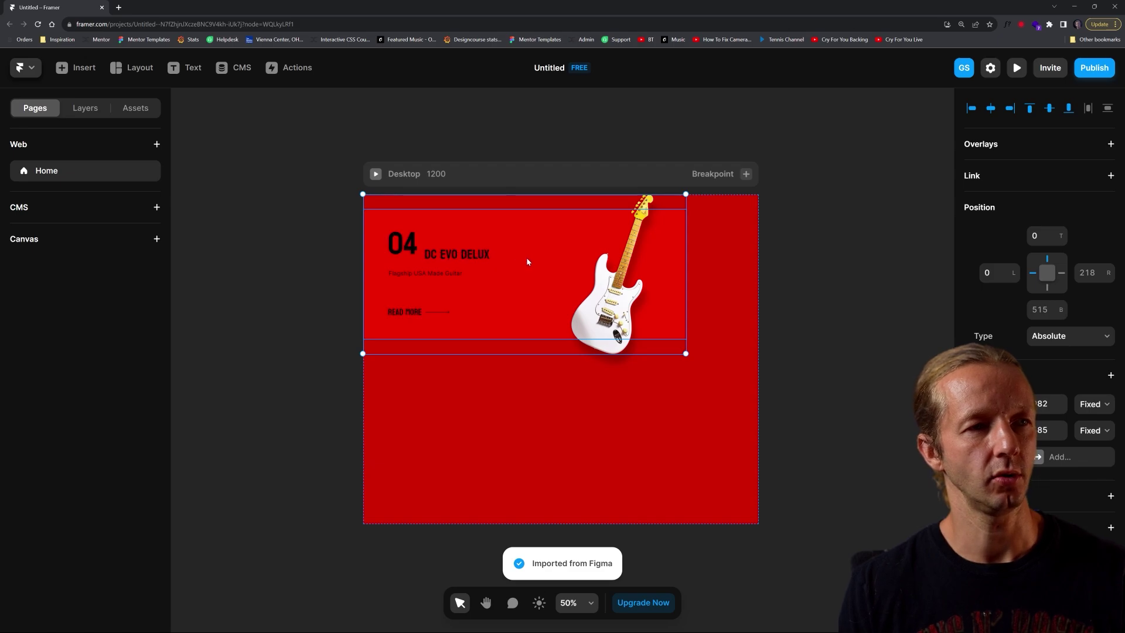
pyautogui.moveTo(526, 258); pyautogui.dragTo(563, 289)
pyautogui.hotkey('ctrl', 'z')
pyautogui.moveTo(709, 387); pyautogui.dragTo(364, 223)
pyautogui.moveTo(515, 251); pyautogui.dragTo(552, 291)
# - Move the 04 text slightly down to line up with the DC EVO DELUX heading
pyautogui.scroll(10, 476, 280)
pyautogui.click(382, 283)
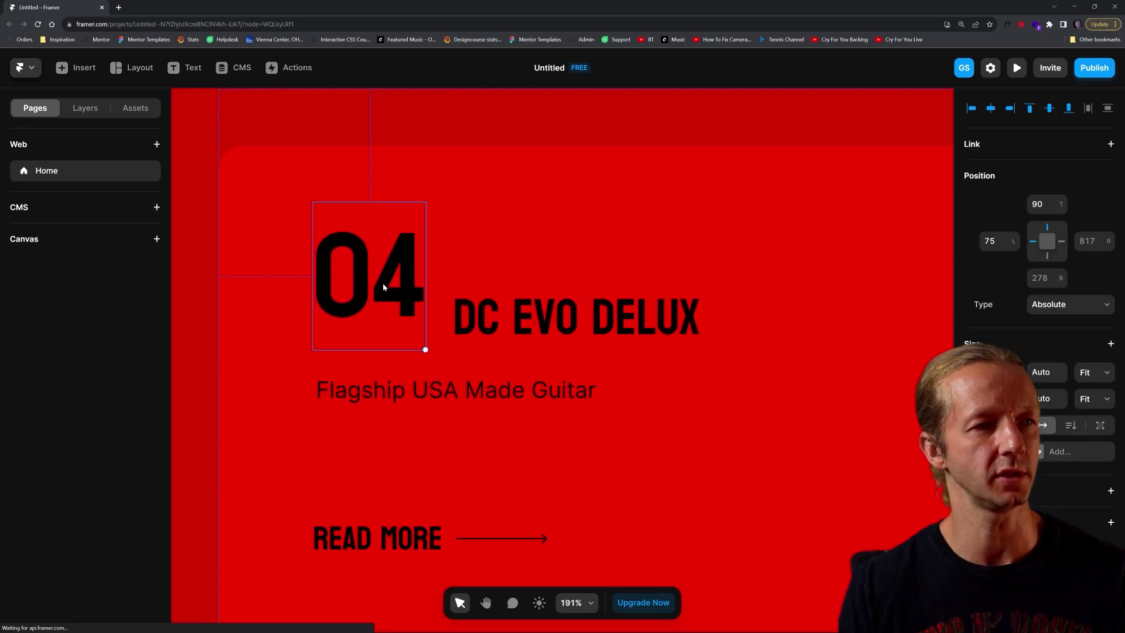
pyautogui.moveTo(382, 283)
pyautogui.mouseDown()
pyautogui.moveTo(396, 285)
pyautogui.moveTo(394, 299)
pyautogui.mouseUp()
pyautogui.click(484, 120)
pyautogui.scroll(-10, 595, 185)
pyautogui.scroll(3, 672, 196)
pyautogui.press('space')
pyautogui.moveTo(655, 227); pyautogui.dragTo(540, 309)
# - Show the layer structure and set the width of Frame 2, the pasted card's parent, to 75%
pyautogui.doubleClick(604, 270)
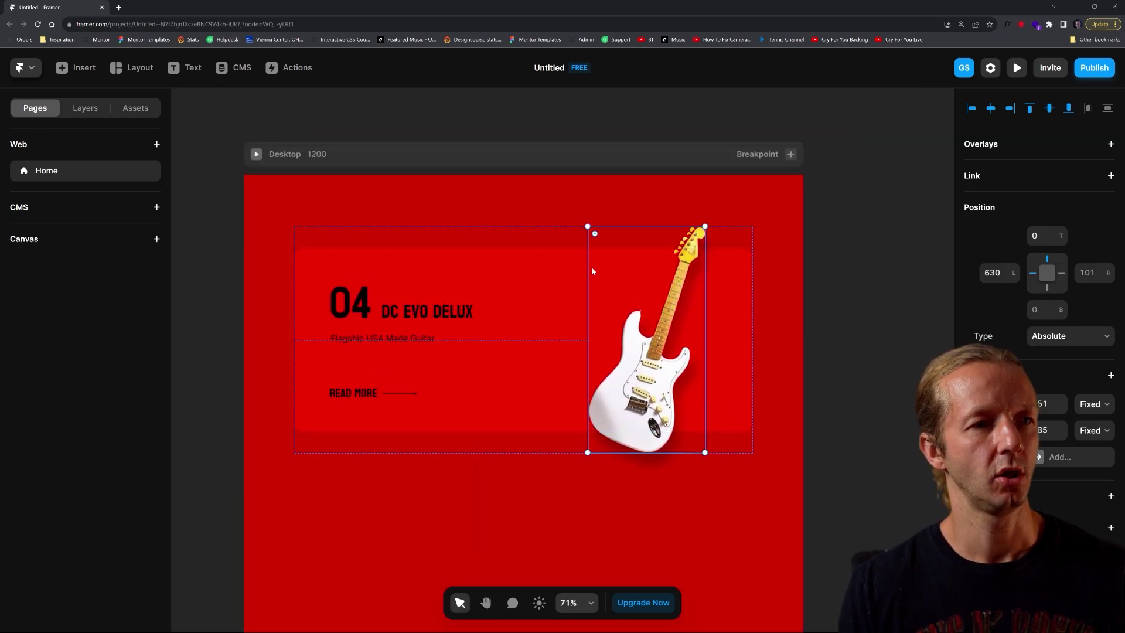
pyautogui.click(540, 270)
pyautogui.click(84, 108)
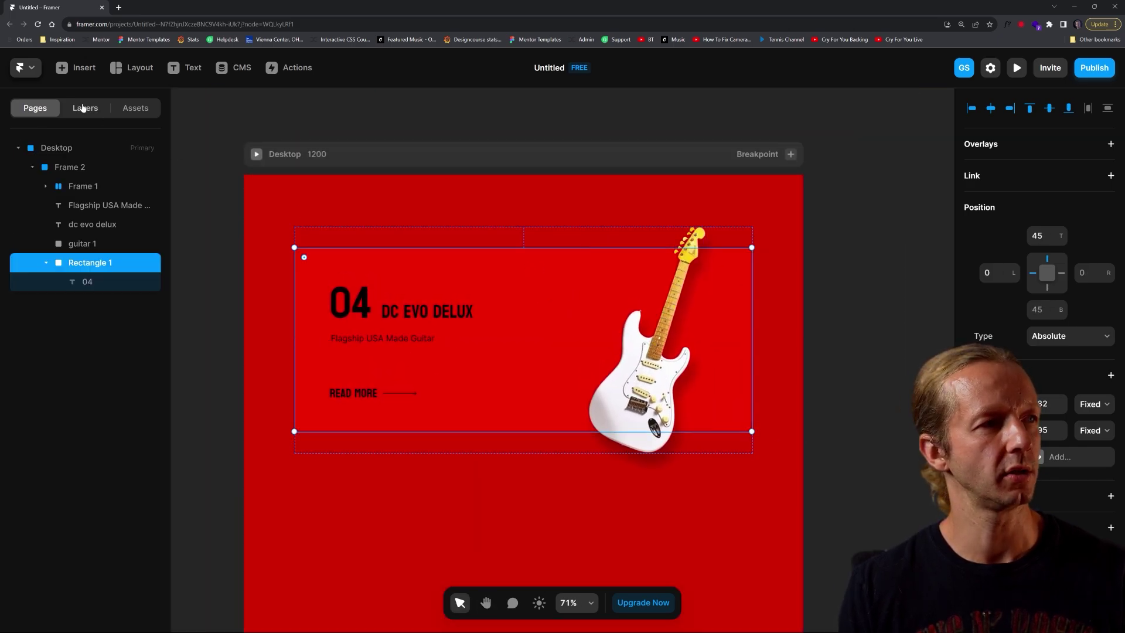
pyautogui.click(72, 168)
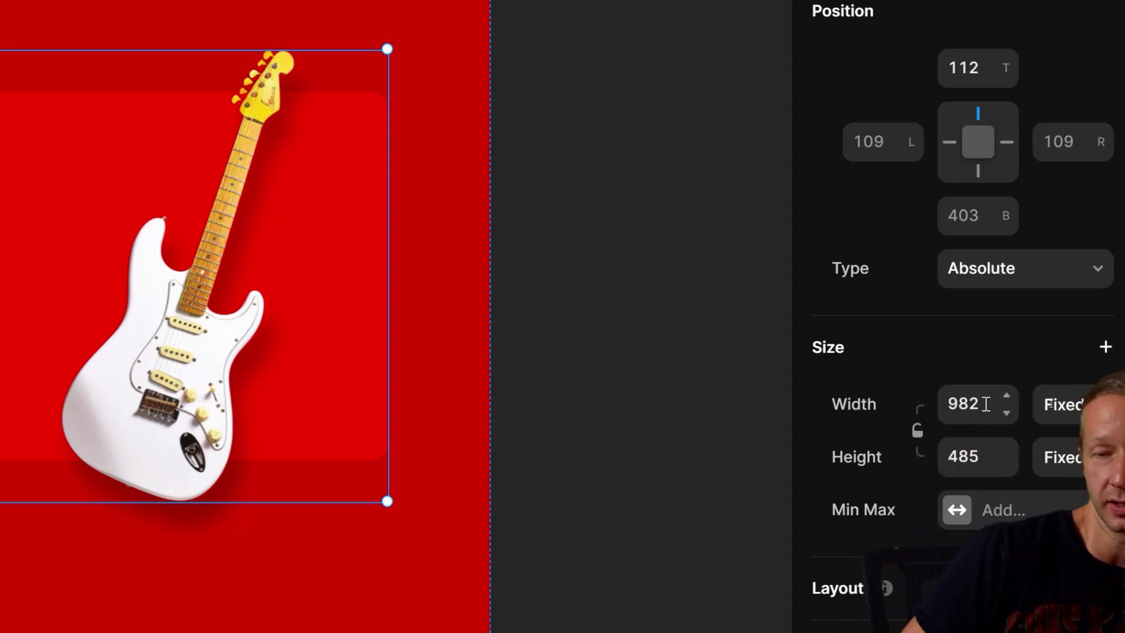
pyautogui.click(986, 404)
pyautogui.write('100')
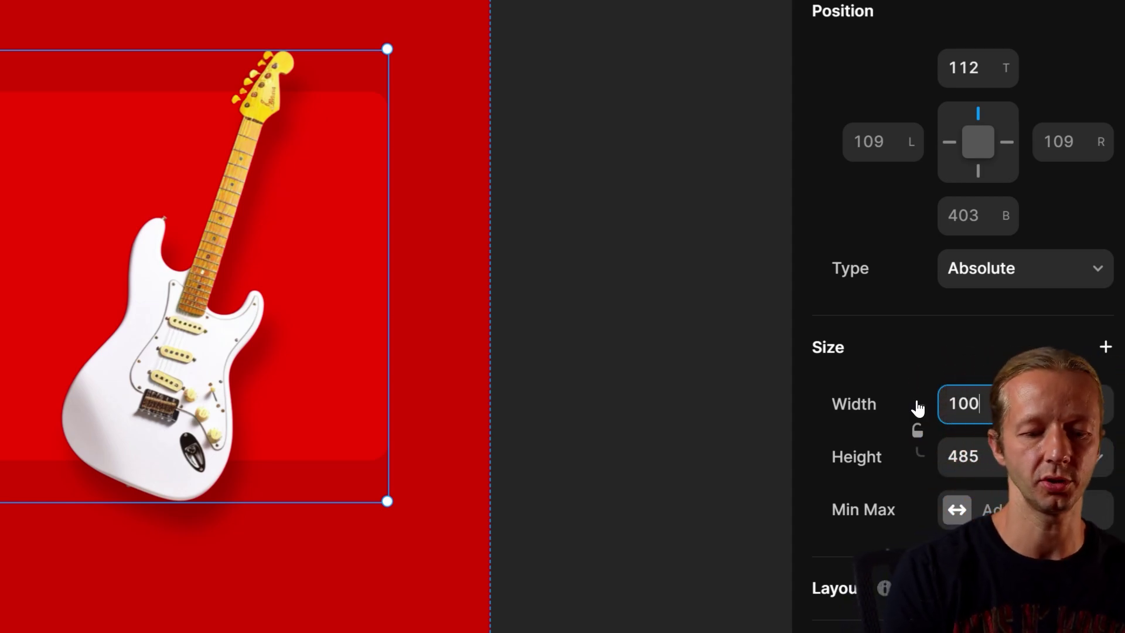
pyautogui.press('BackSpace')
pyautogui.press('BackSpace')
pyautogui.press('BackSpace')
pyautogui.write('75%')
pyautogui.press('Return')
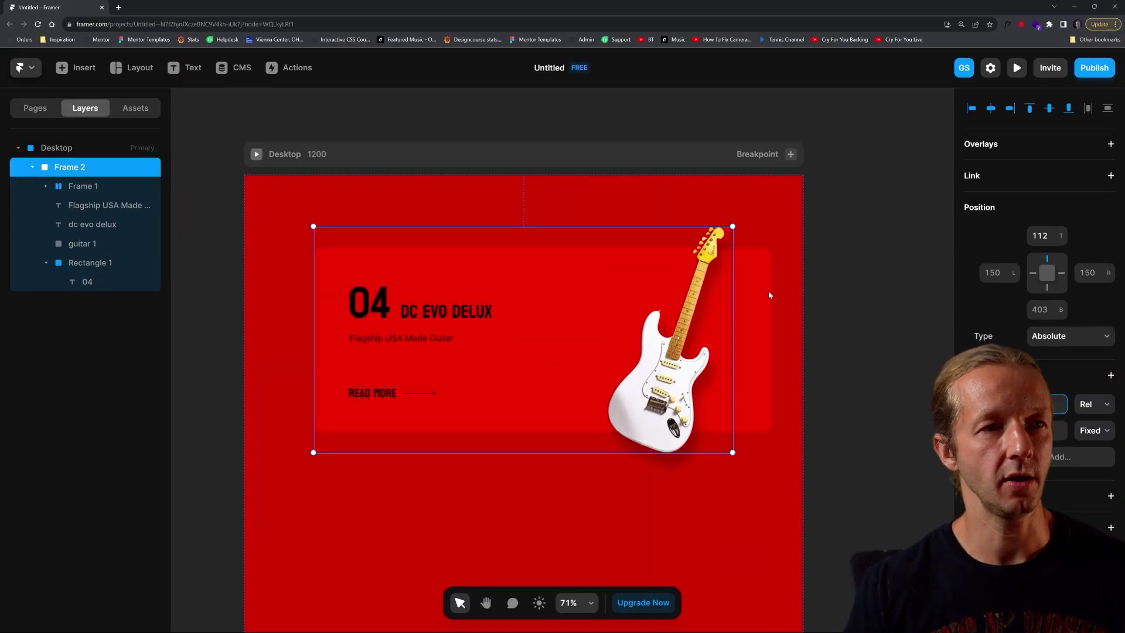
pyautogui.click(528, 176)
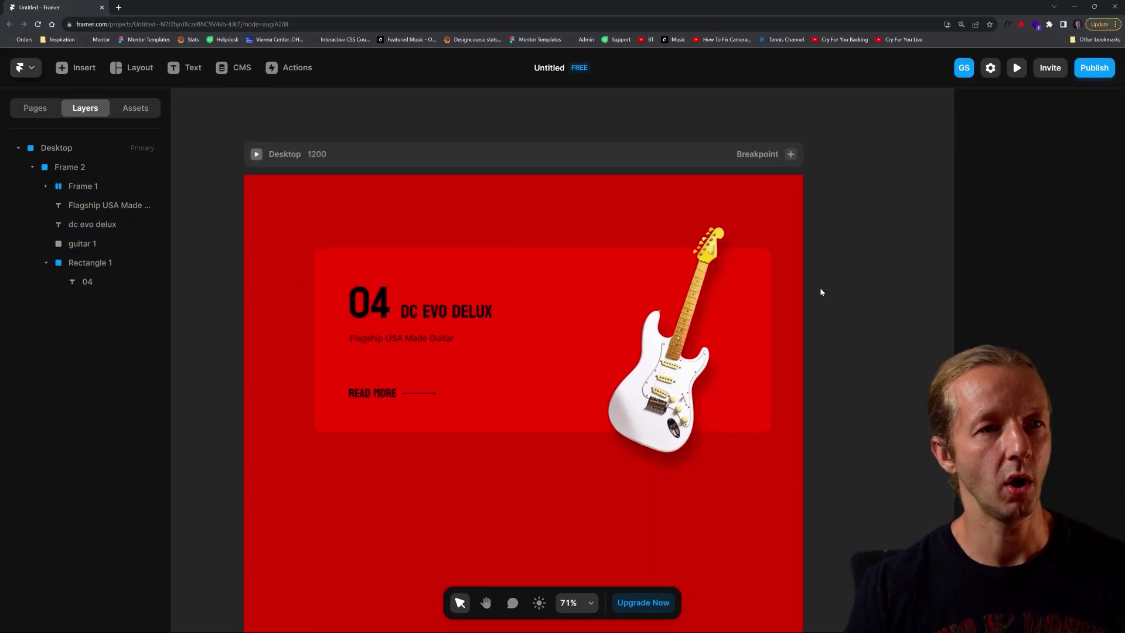
# - Set the width of the card's background, Rectangle 1, to 100% of its parent frame
pyautogui.click(761, 280)
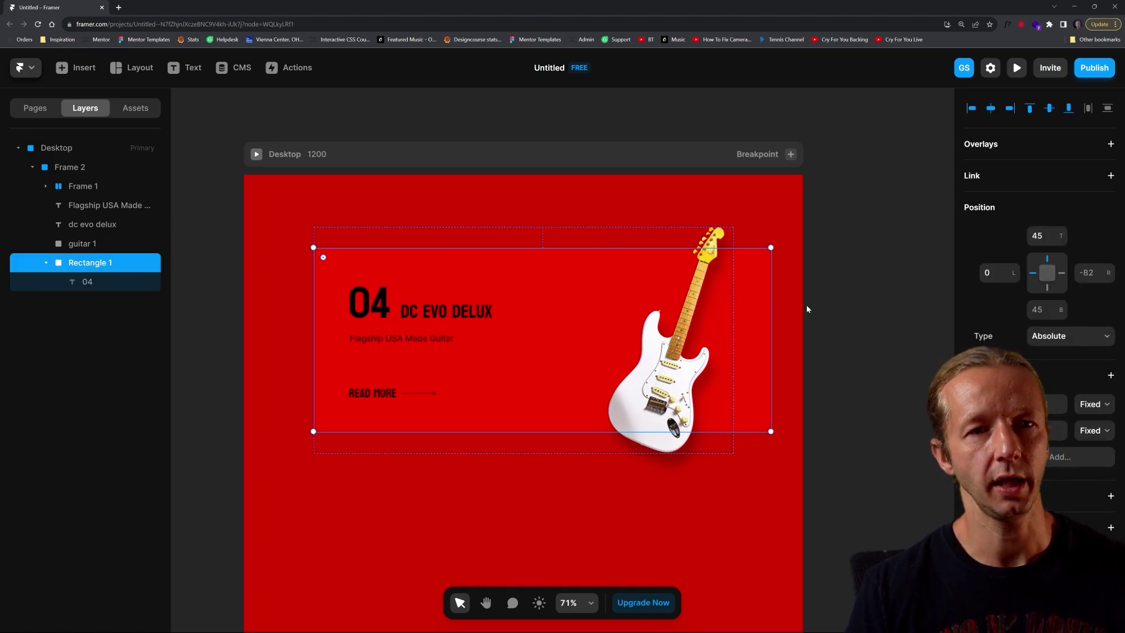
pyautogui.write('100%')
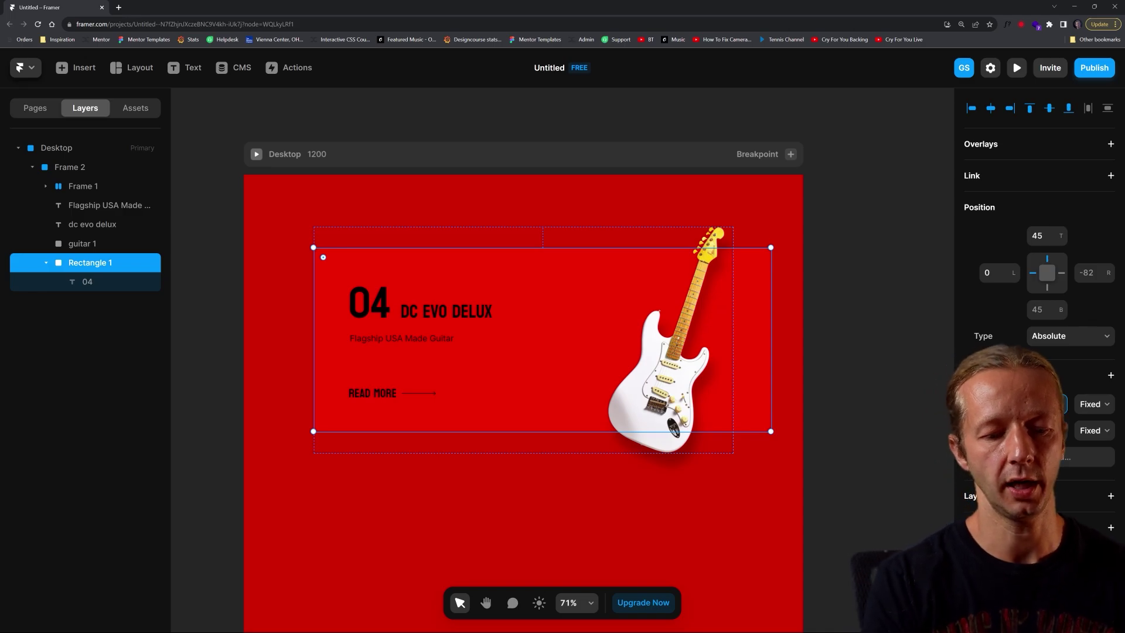
pyautogui.press('Return')
pyautogui.click(806, 353)
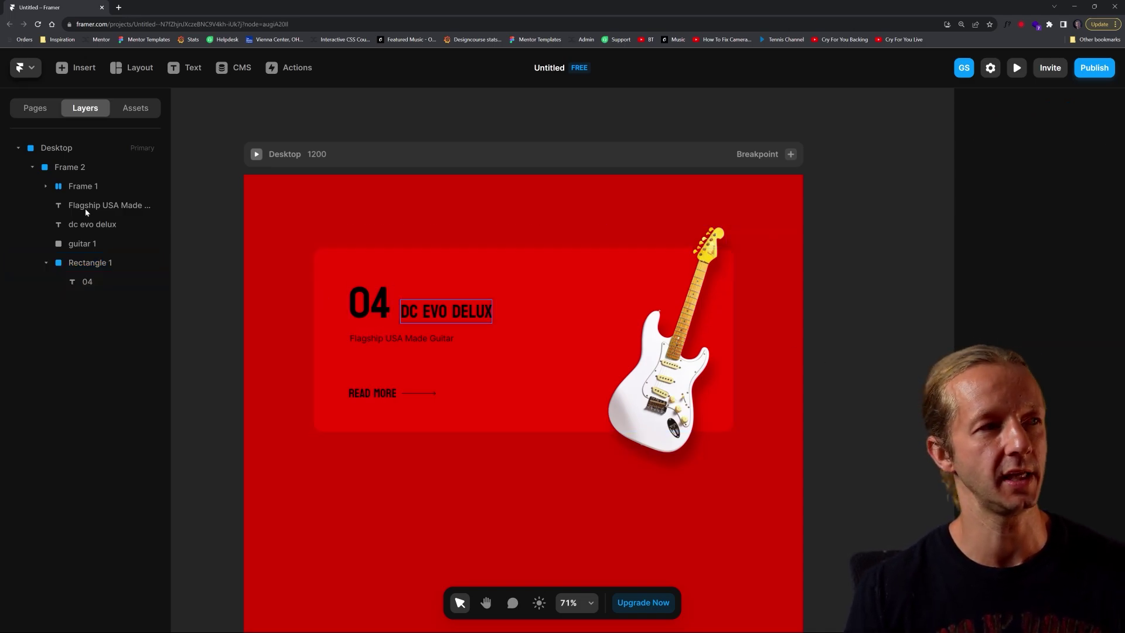
# - Inspect how Frame 2, Rectangle 1 and the 04 text are nested and positioned
pyautogui.click(72, 168)
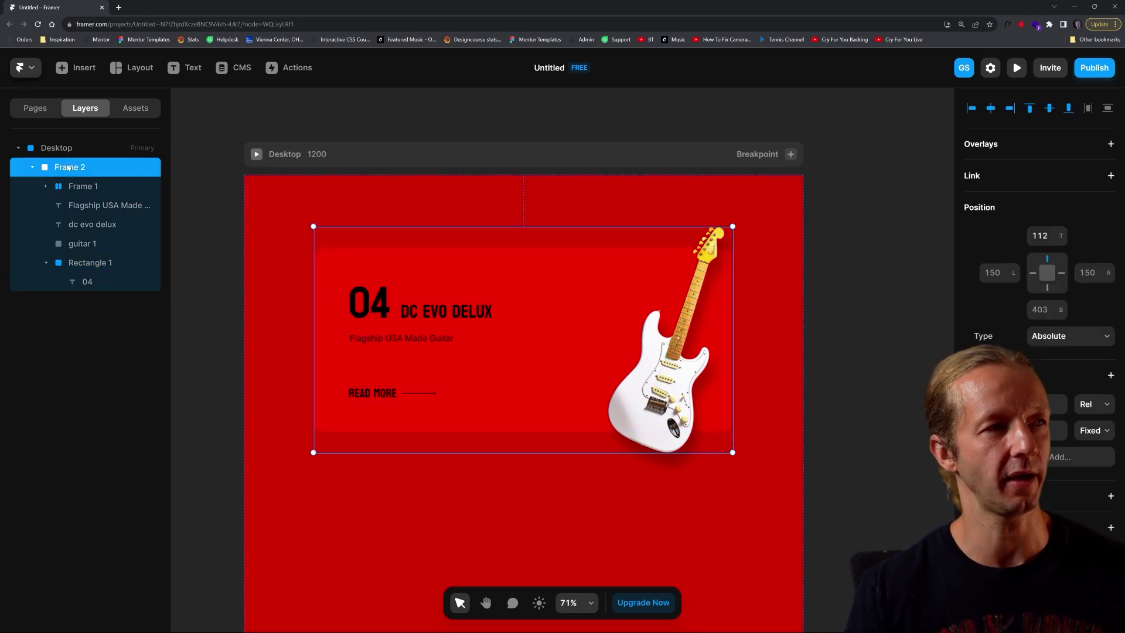
pyautogui.click(81, 266)
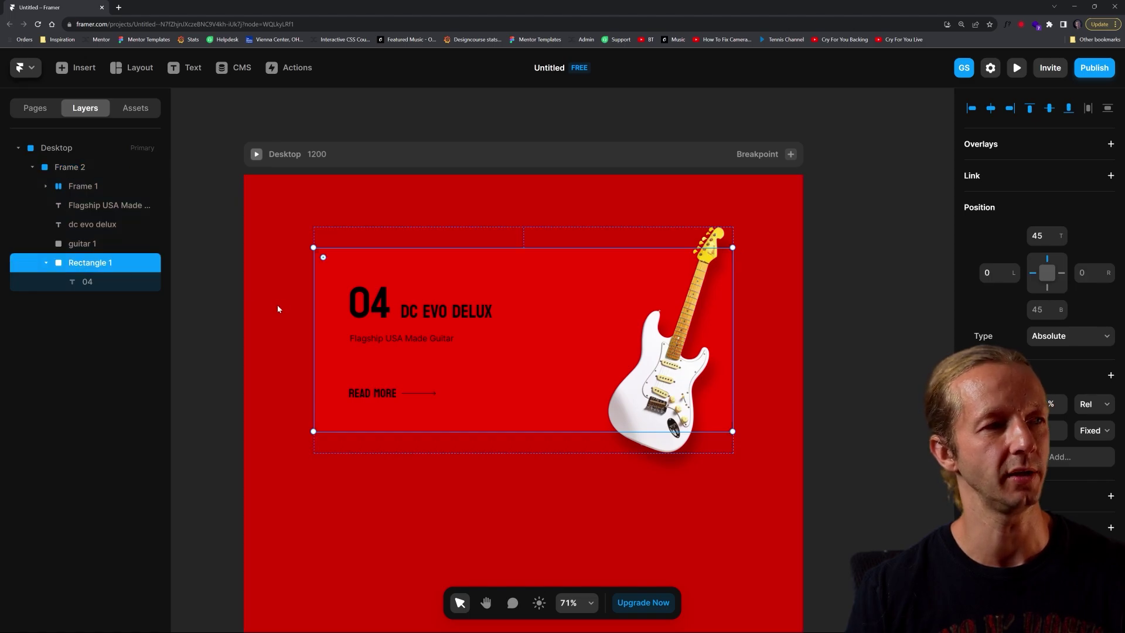
pyautogui.click(87, 282)
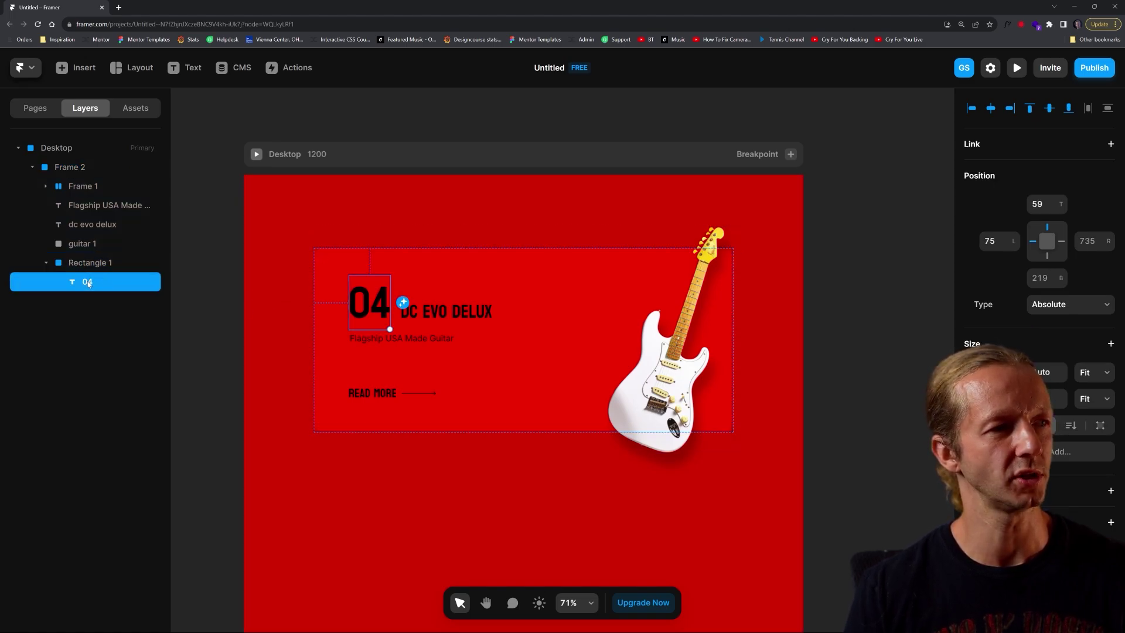
# - Move the 04 text out of Rectangle 1 so it sits directly in Frame 2, just above Rectangle 1
pyautogui.moveTo(88, 281); pyautogui.dragTo(83, 259)
pyautogui.click(226, 304)
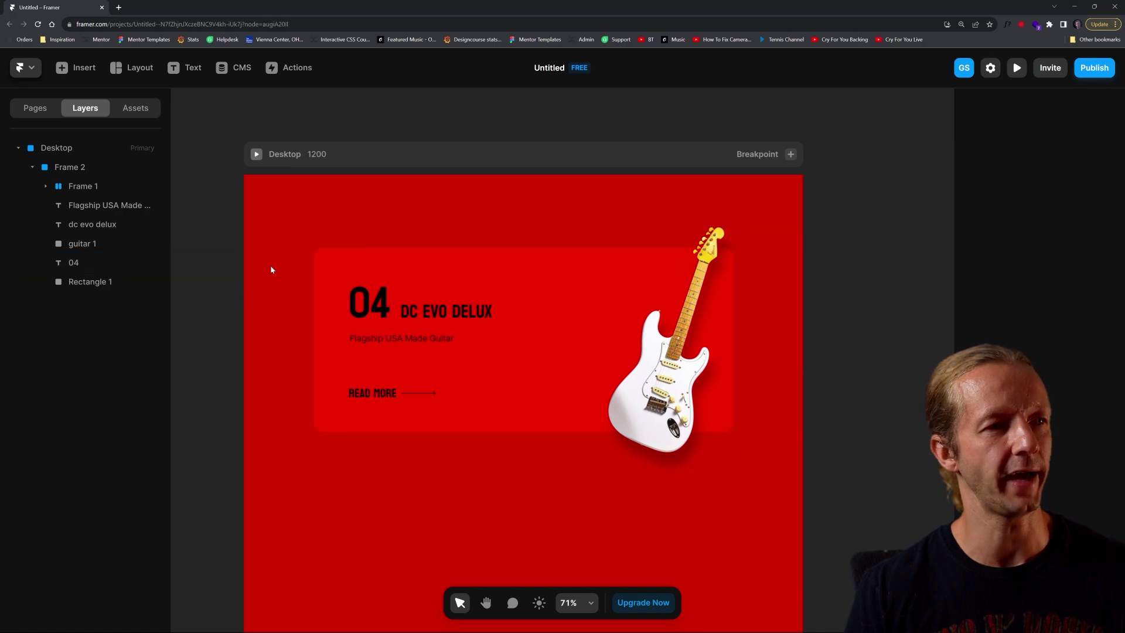
# - Pin the guitar image to the right edge of Frame 2 instead of the left edge
pyautogui.click(696, 319)
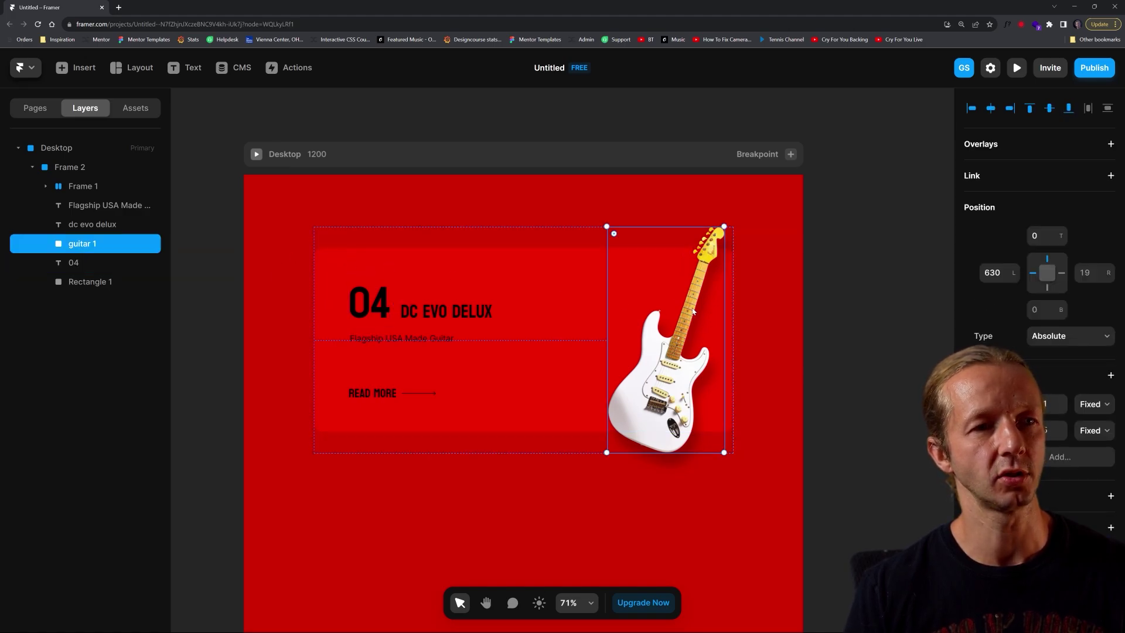
pyautogui.click(867, 347)
pyautogui.click(673, 375)
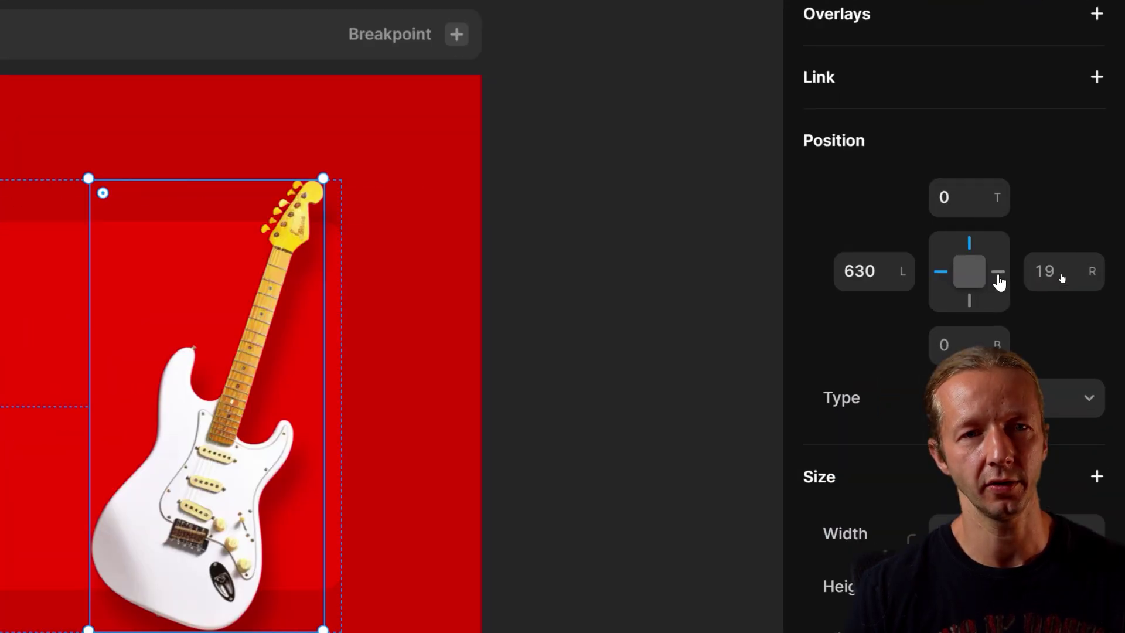
pyautogui.click(1061, 274)
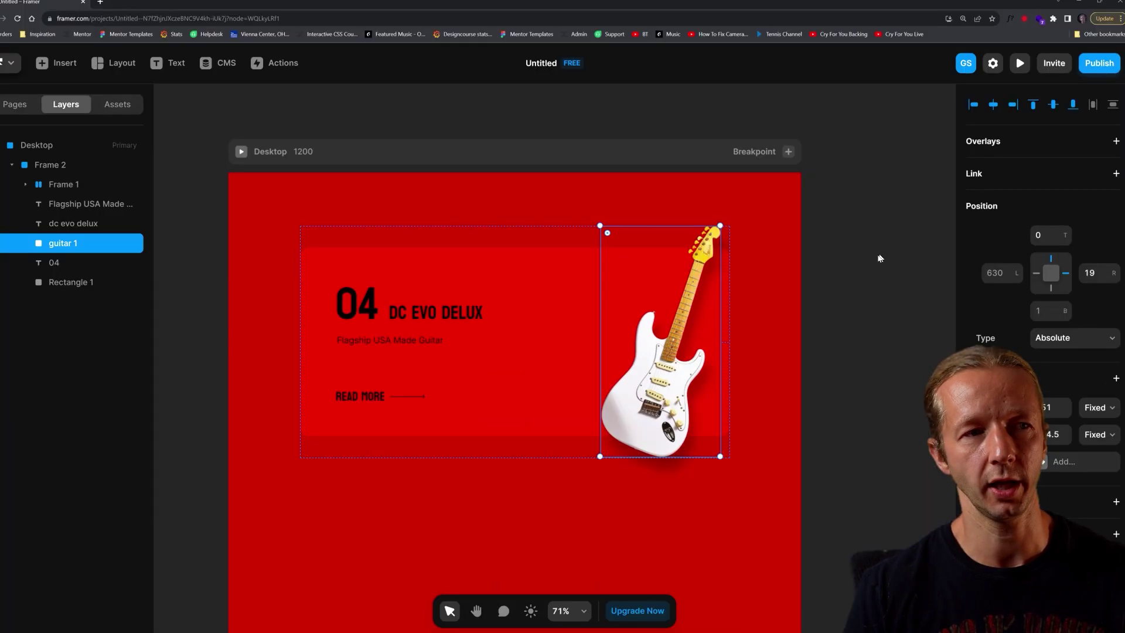
pyautogui.click(848, 280)
# - Preview the page, check how the card responds at narrower widths down to about 802 px, and return to the editor
pyautogui.click(1018, 68)
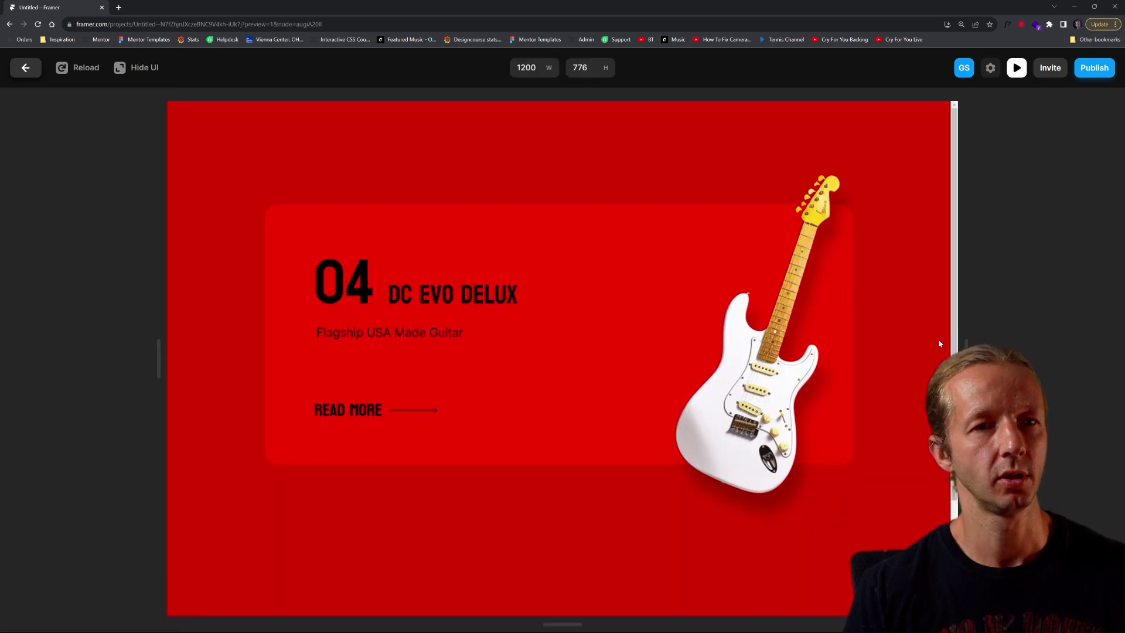
pyautogui.moveTo(965, 352); pyautogui.dragTo(833, 355)
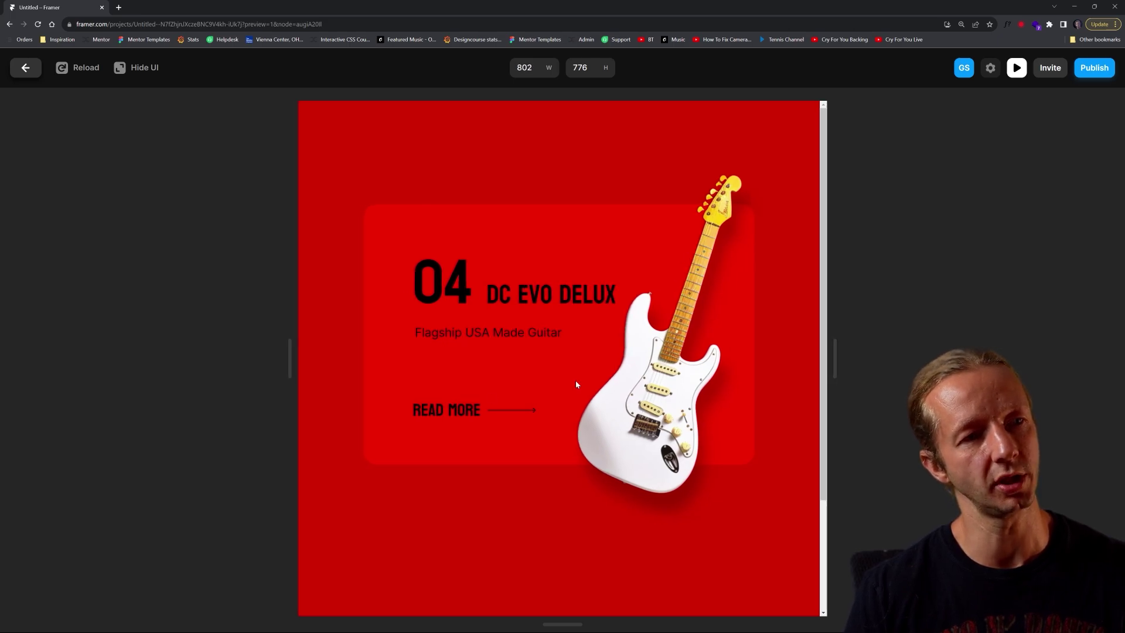
pyautogui.moveTo(833, 367); pyautogui.dragTo(899, 361)
pyautogui.click(22, 70)
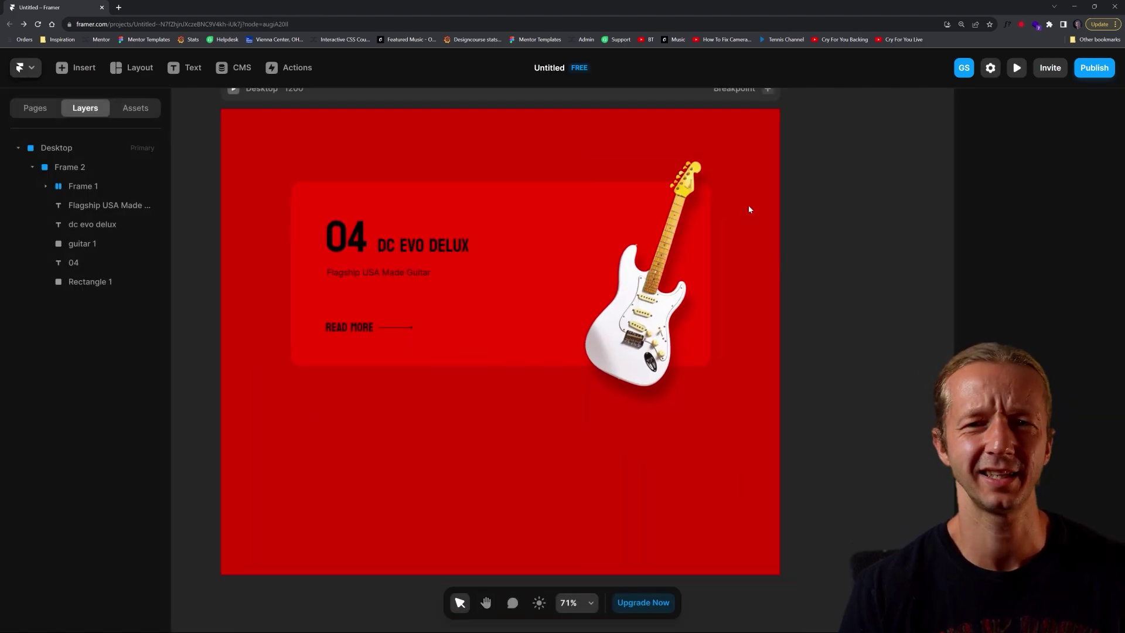
# - Lengthen the Desktop page downward until it is about twice as tall as it is wide
pyautogui.click(540, 125)
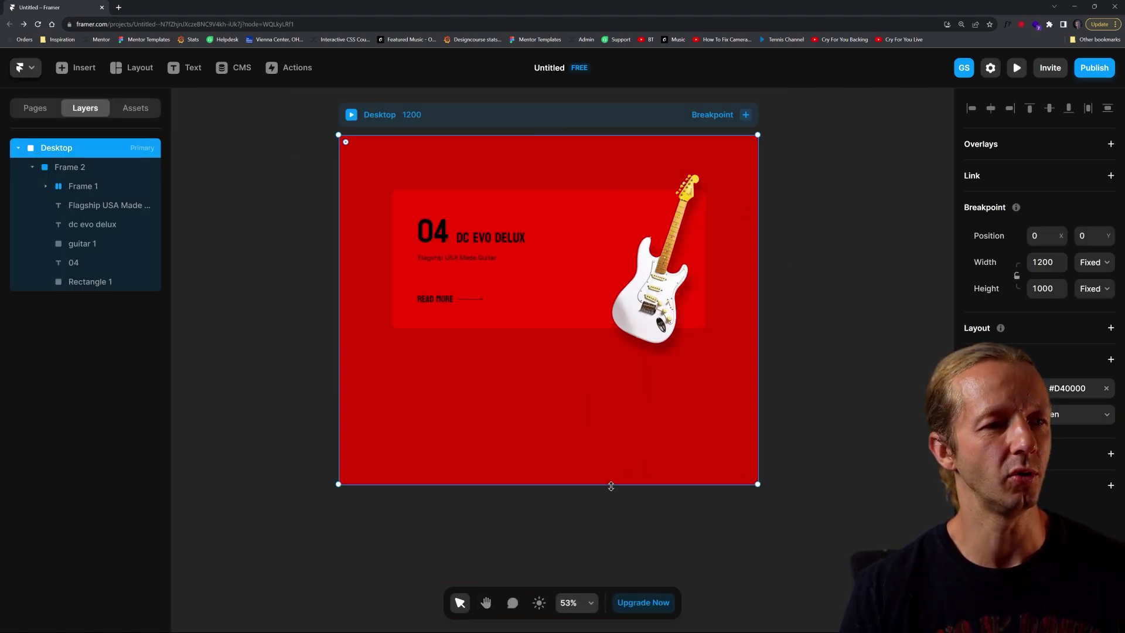
pyautogui.moveTo(610, 485); pyautogui.dragTo(611, 611)
pyautogui.scroll(-5, 772, 418)
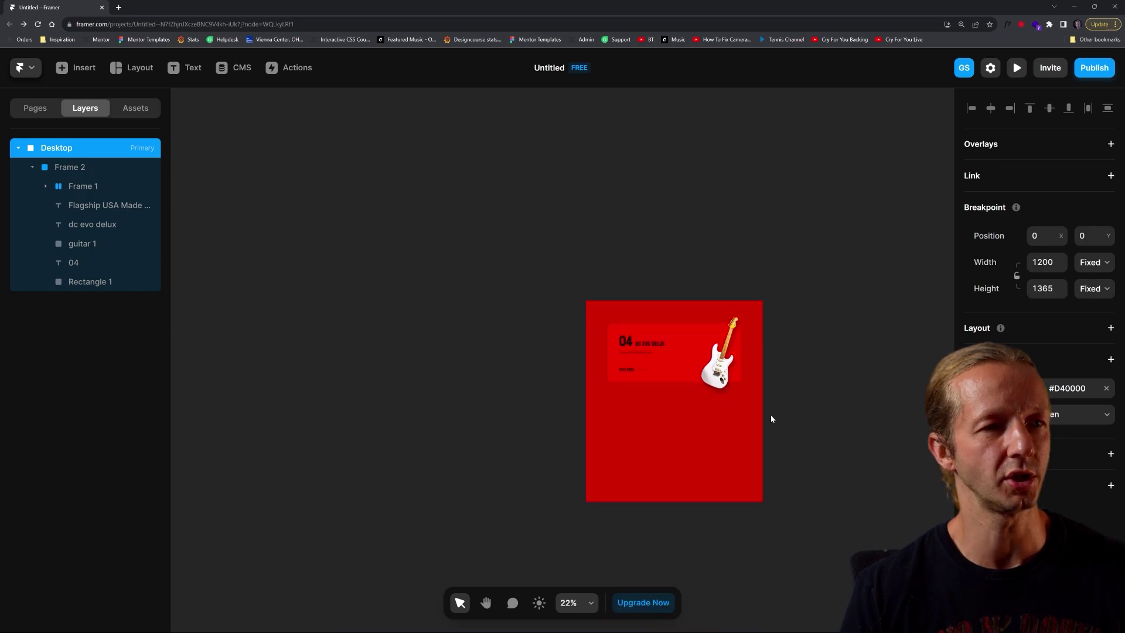
pyautogui.moveTo(816, 422); pyautogui.dragTo(700, 309)
pyautogui.click(568, 156)
pyautogui.click(572, 183)
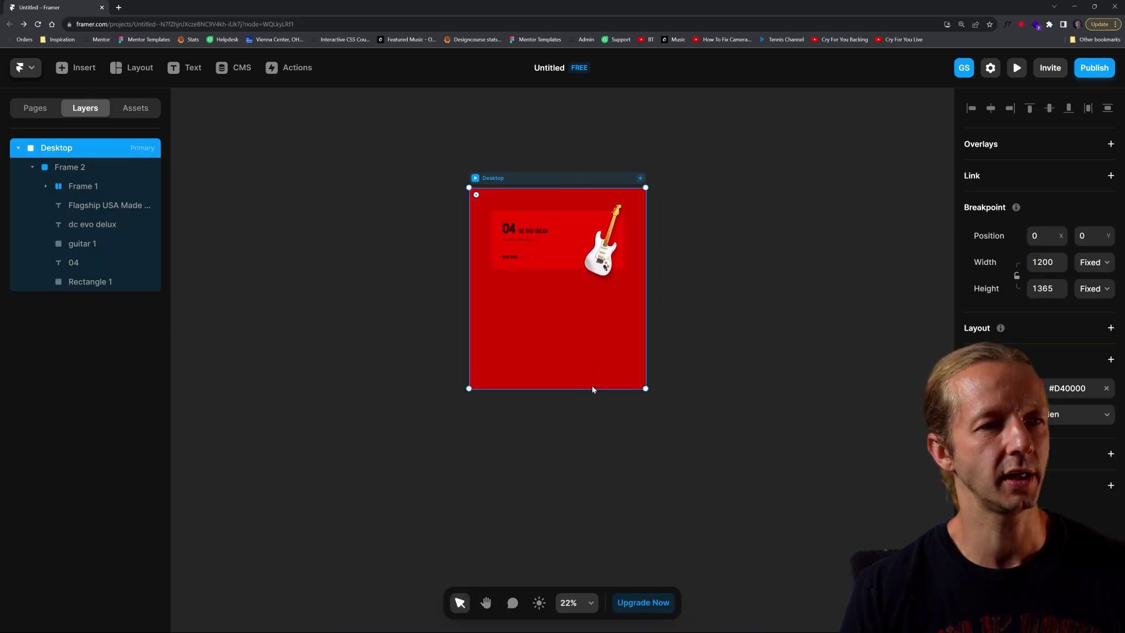
pyautogui.moveTo(594, 390); pyautogui.dragTo(600, 536)
pyautogui.click(702, 201)
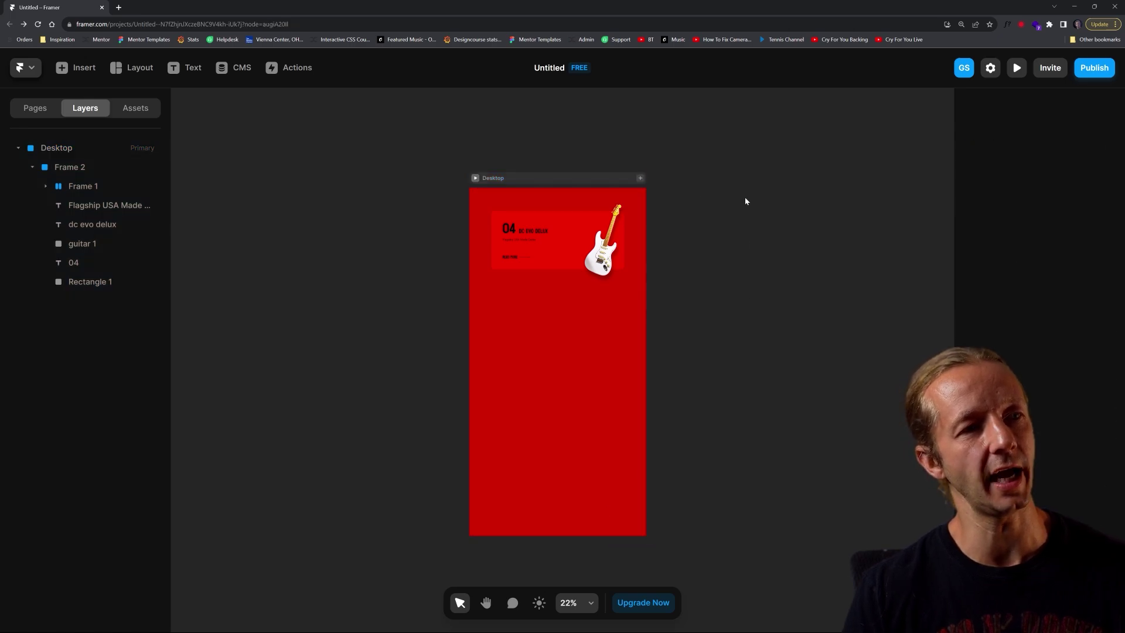
pyautogui.press('space')
pyautogui.moveTo(565, 125); pyautogui.dragTo(517, 62)
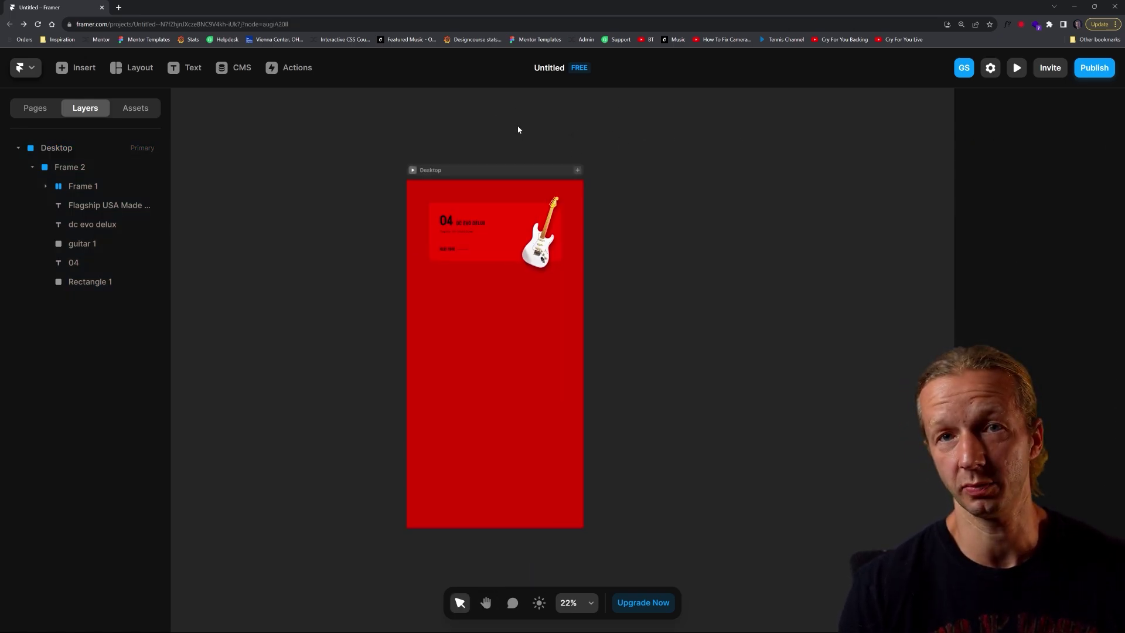
pyautogui.press('space')
pyautogui.moveTo(501, 119)
pyautogui.mouseDown()
pyautogui.moveTo(561, 132)
pyautogui.moveTo(494, 108)
pyautogui.mouseUp()
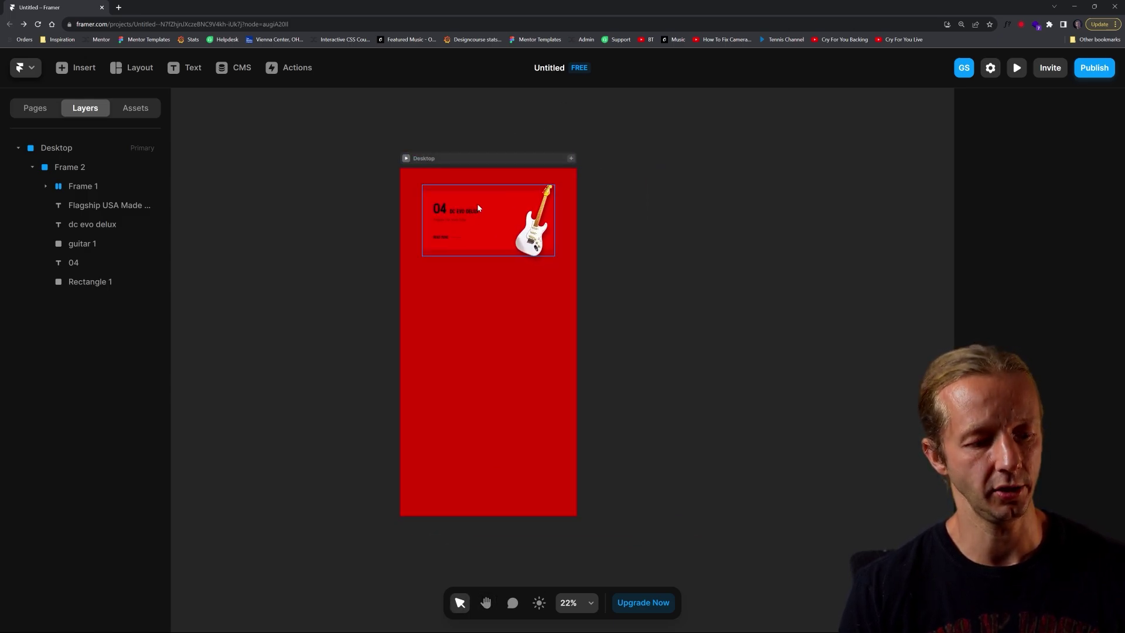
pyautogui.scroll(5, 478, 207)
pyautogui.scroll(-3, 479, 207)
pyautogui.scroll(4, 479, 207)
pyautogui.press('space')
pyautogui.moveTo(494, 178); pyautogui.dragTo(557, 273)
pyautogui.scroll(2, 575, 225)
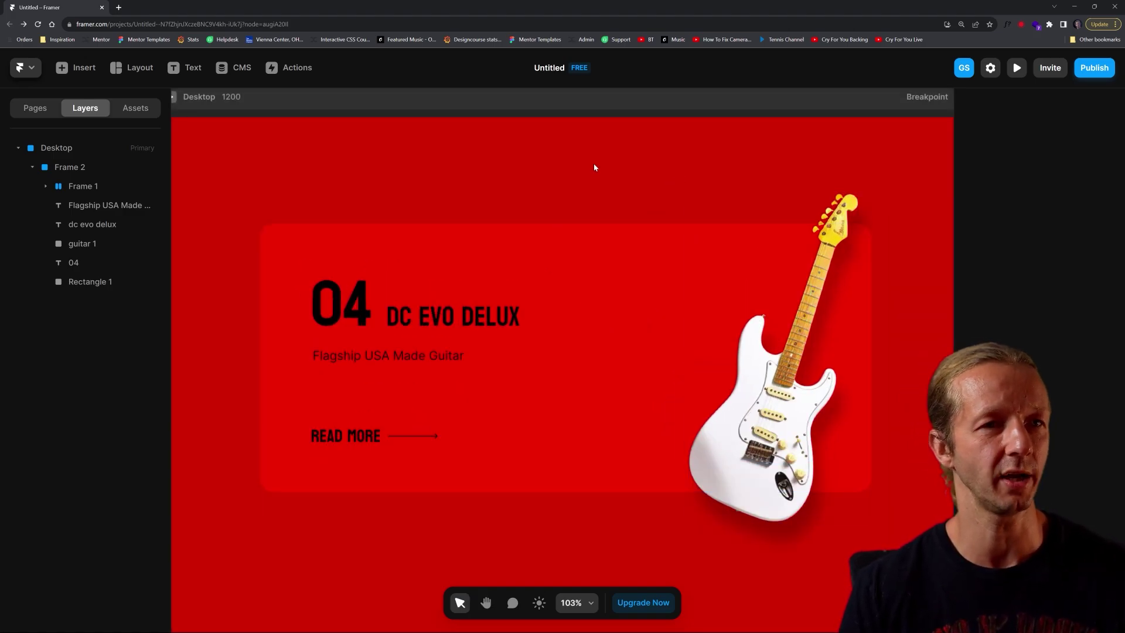
pyautogui.scroll(-3, 594, 167)
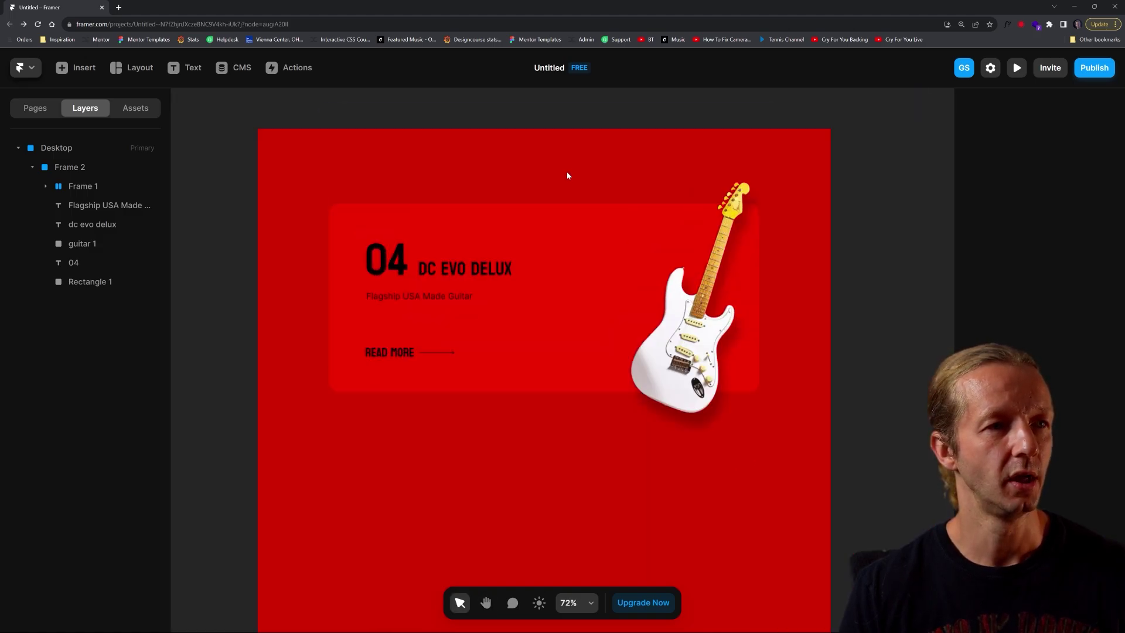
pyautogui.scroll(-2, 567, 176)
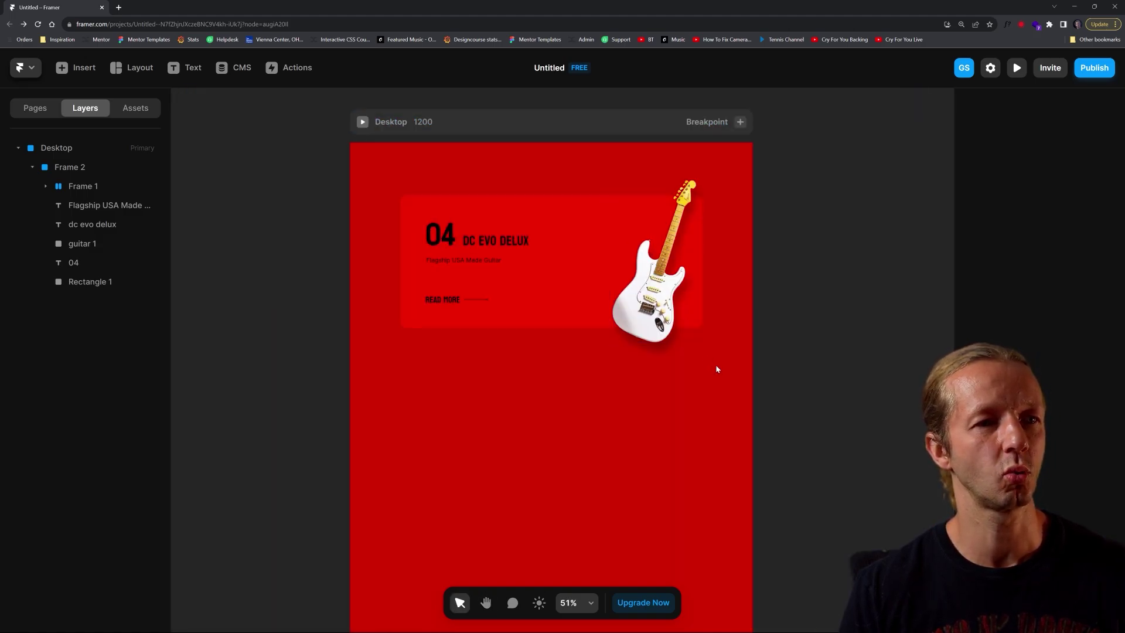
# - Move the whole guitar card down the Desktop page, to roughly the middle of its height
pyautogui.moveTo(716, 364); pyautogui.dragTo(395, 190)
pyautogui.moveTo(605, 226); pyautogui.dragTo(588, 532)
pyautogui.click(539, 220)
pyautogui.scroll(3, 537, 218)
pyautogui.scroll(-1, 551, 205)
pyautogui.press('space')
pyautogui.moveTo(551, 204)
pyautogui.mouseDown()
pyautogui.moveTo(541, 257)
pyautogui.moveTo(556, 198)
pyautogui.mouseUp()
pyautogui.press('space')
pyautogui.moveTo(594, 335); pyautogui.dragTo(564, 126)
pyautogui.scroll(-4, 668, 296)
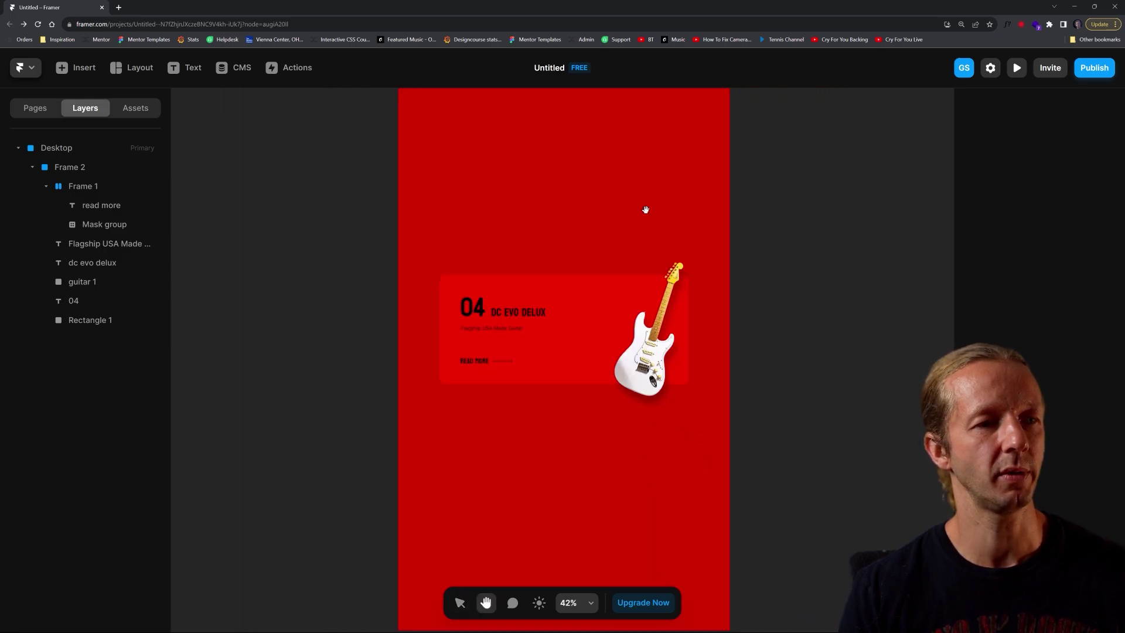
pyautogui.press('v')
pyautogui.click(579, 295)
pyautogui.press('Escape')
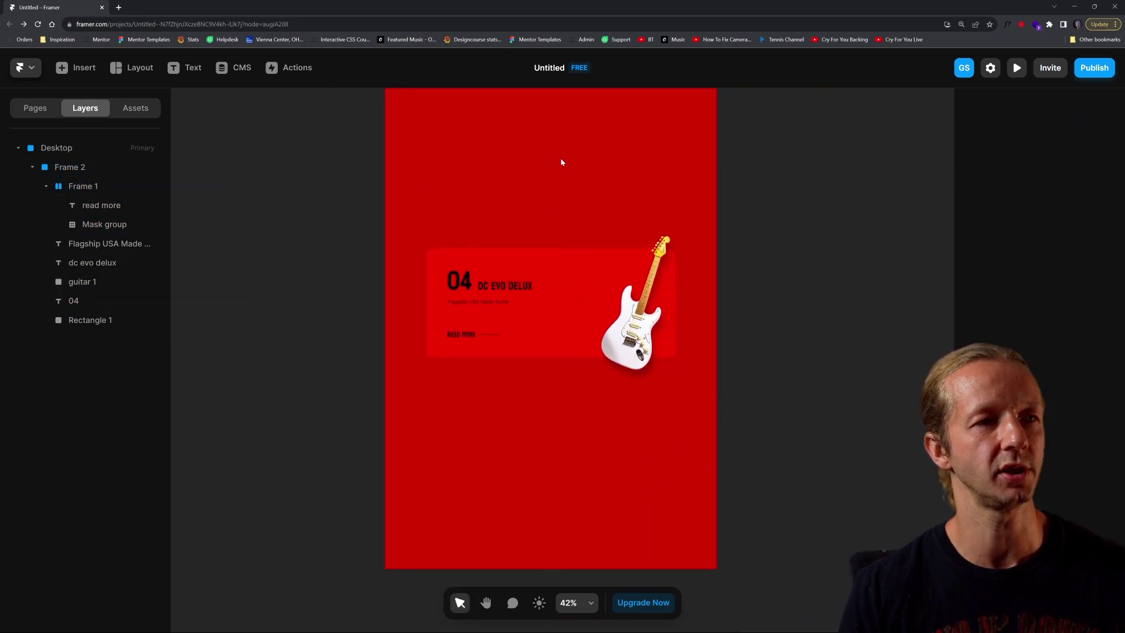
# - Preview the page, scroll down to the guitar card, and return to the editor
pyautogui.scroll(4, 560, 308)
pyautogui.scroll(5, 544, 213)
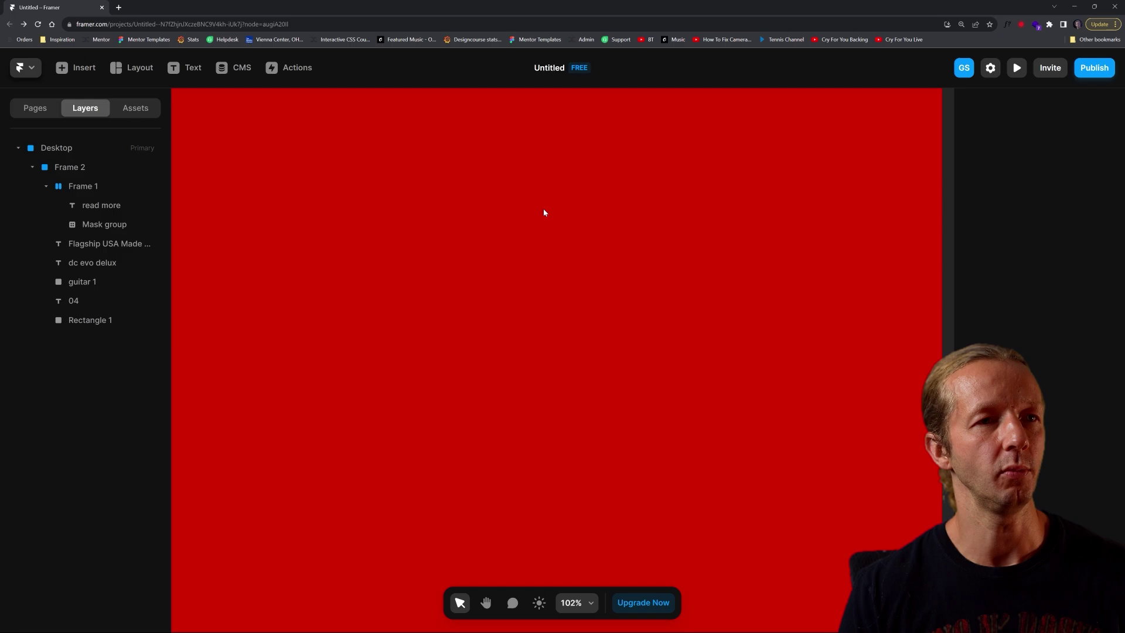
pyautogui.click(1015, 68)
pyautogui.moveTo(955, 150); pyautogui.dragTo(954, 359)
pyautogui.click(24, 74)
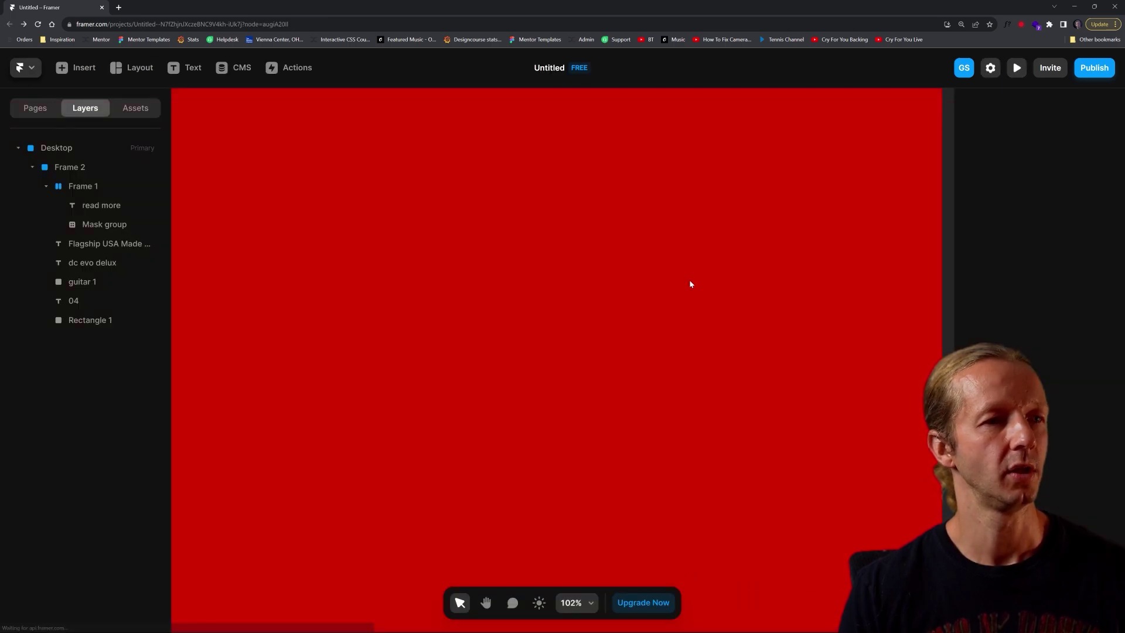
pyautogui.scroll(-5, 764, 270)
pyautogui.scroll(-8, 785, 246)
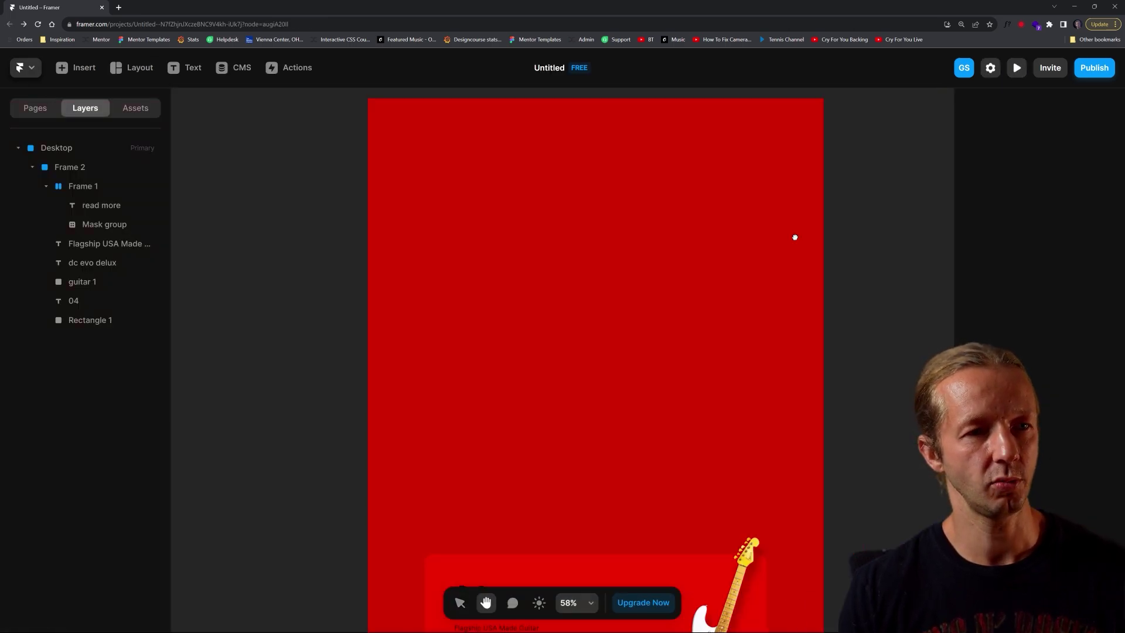
pyautogui.scroll(5, 606, 346)
pyautogui.scroll(-3, 605, 339)
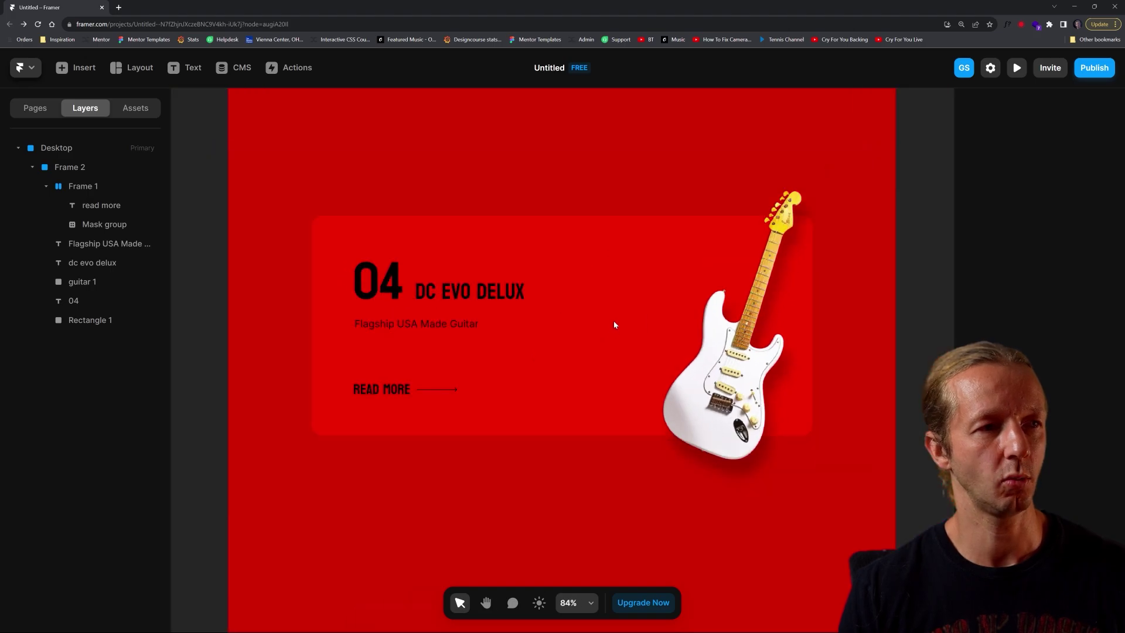
pyautogui.press('v')
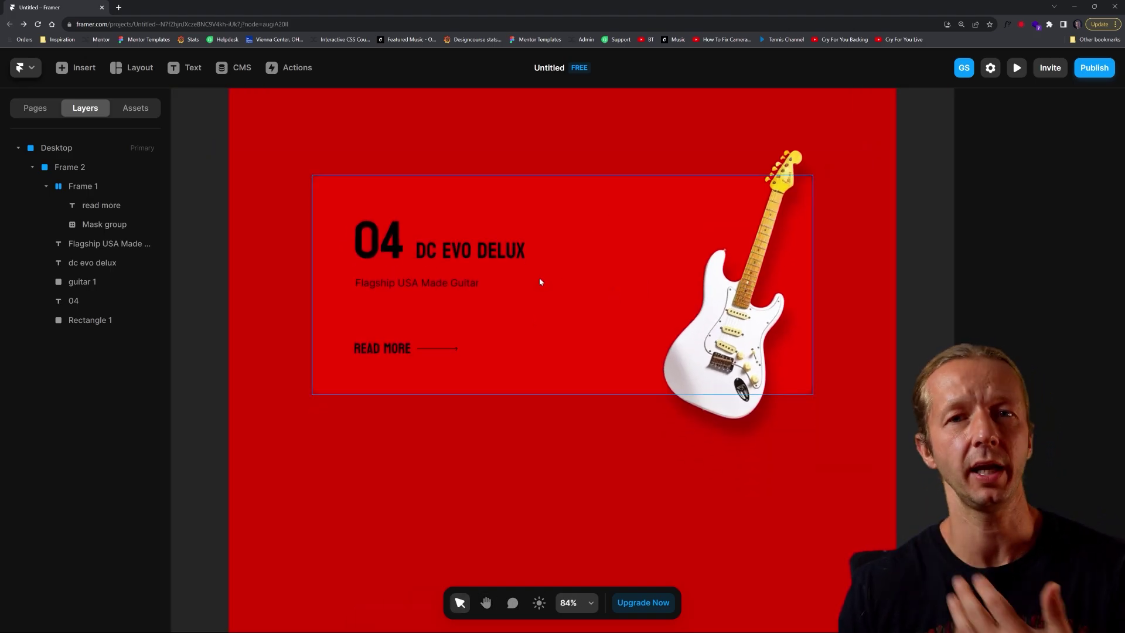
pyautogui.click(384, 240)
pyautogui.click(292, 237)
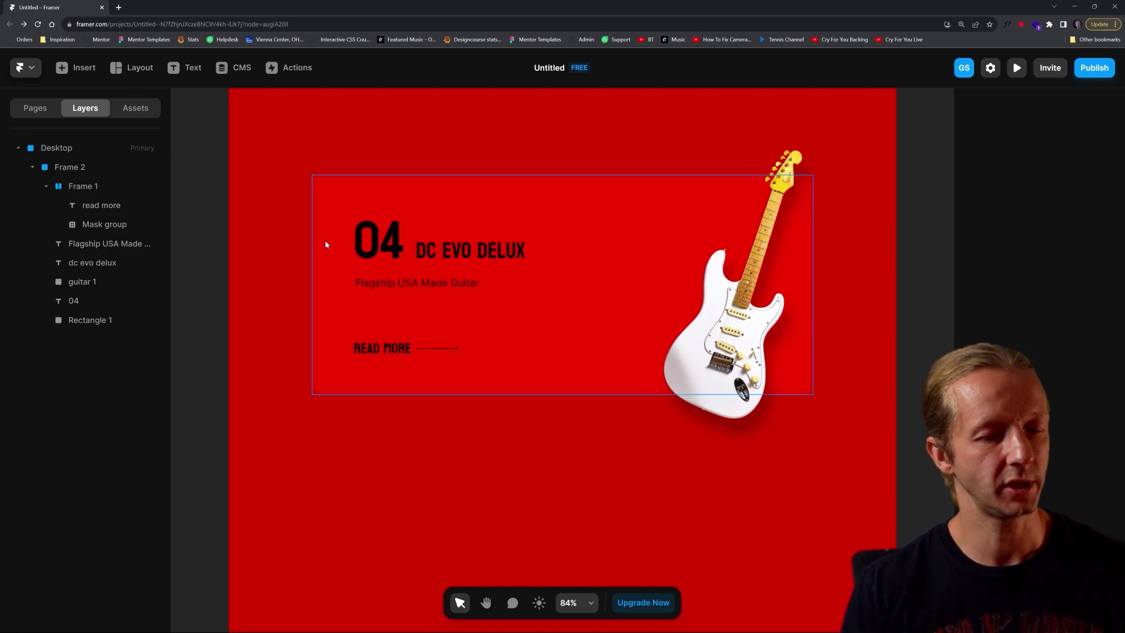
pyautogui.press('f')
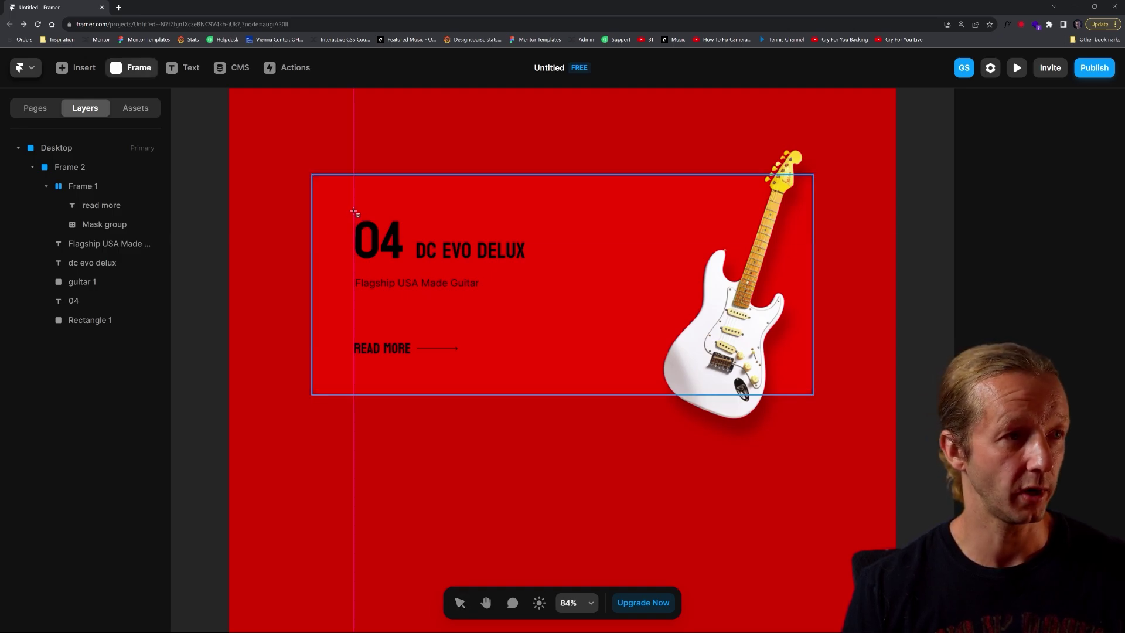
pyautogui.moveTo(354, 213); pyautogui.dragTo(407, 265)
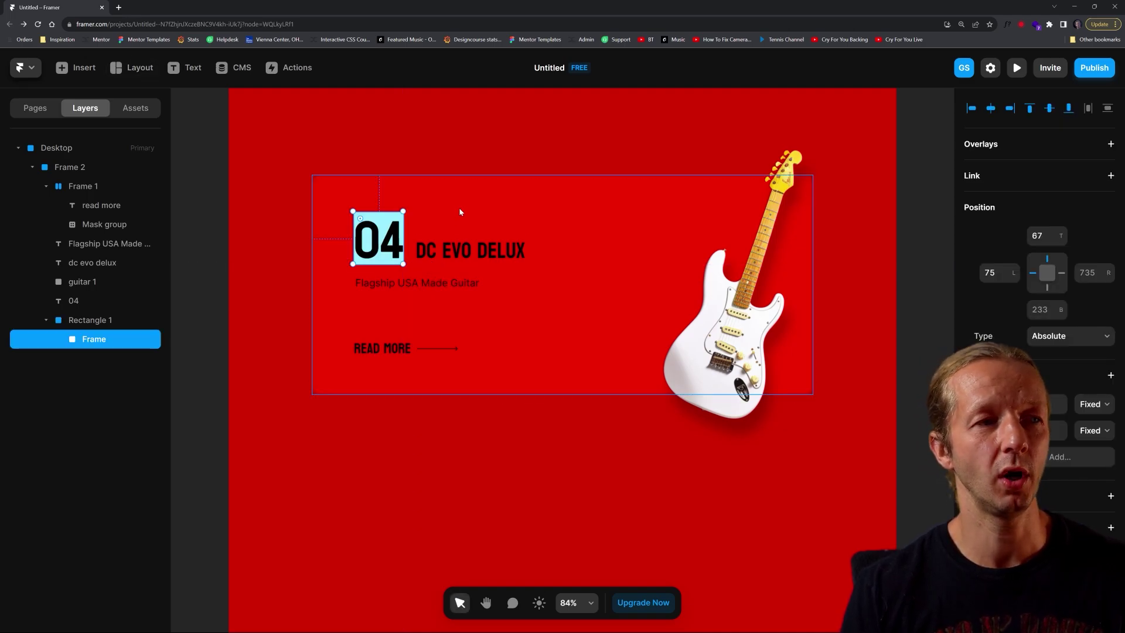
pyautogui.press('Delete')
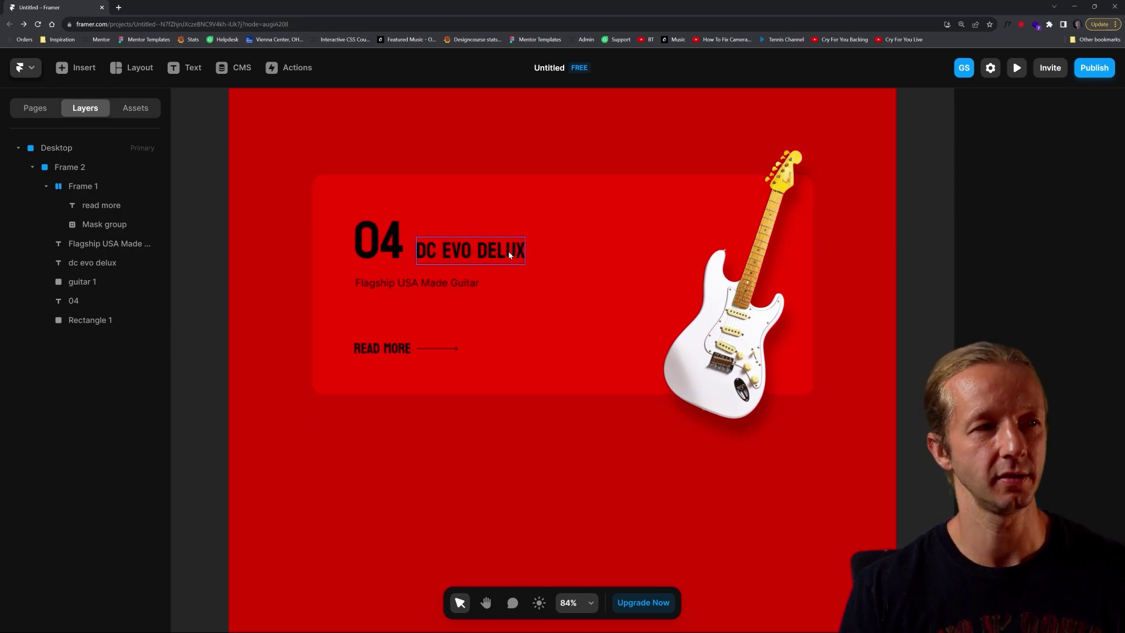
# - Draw a frame in Rectangle 1 enclosing the 04 and DC EVO DELUX texts, remove its fill, and leave its overflow as Hidden
pyautogui.press('f')
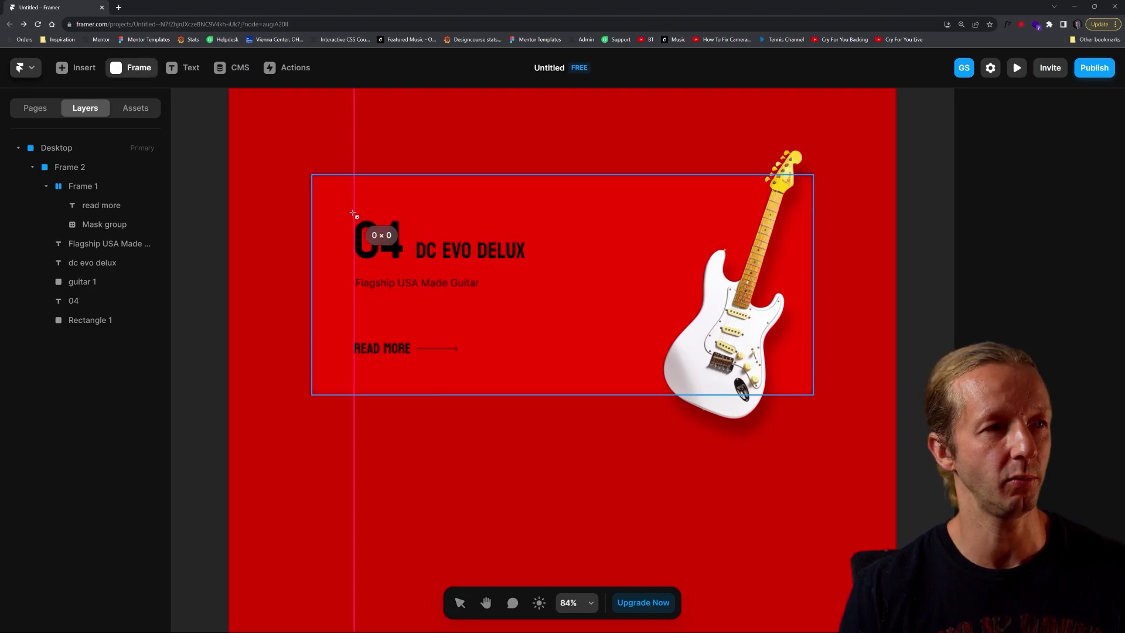
pyautogui.moveTo(353, 213); pyautogui.dragTo(532, 264)
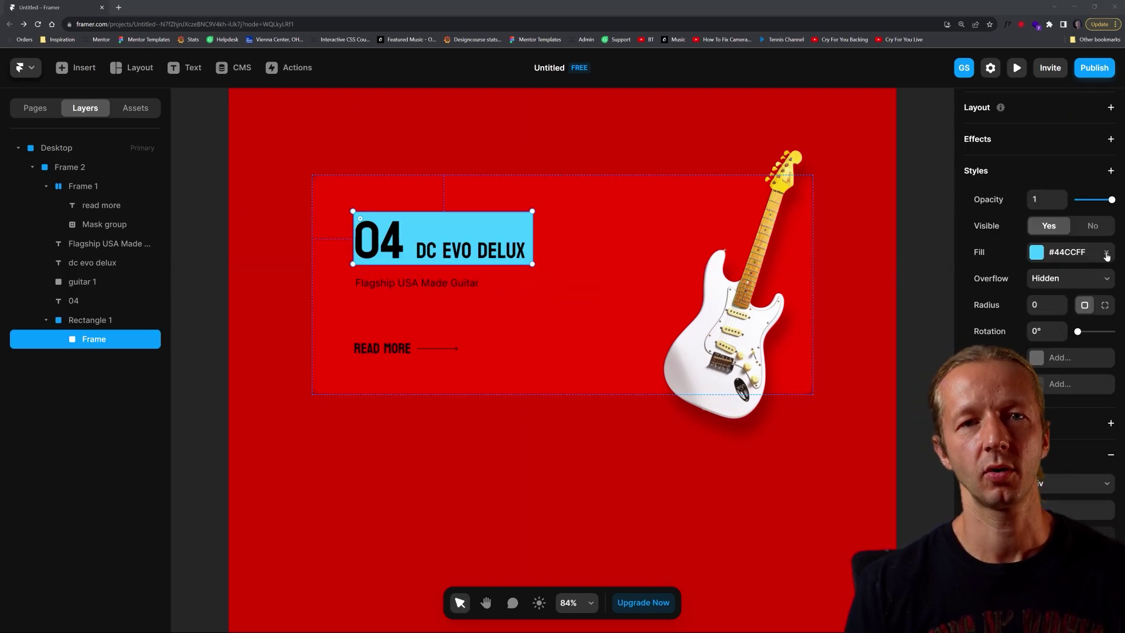
pyautogui.click(1107, 254)
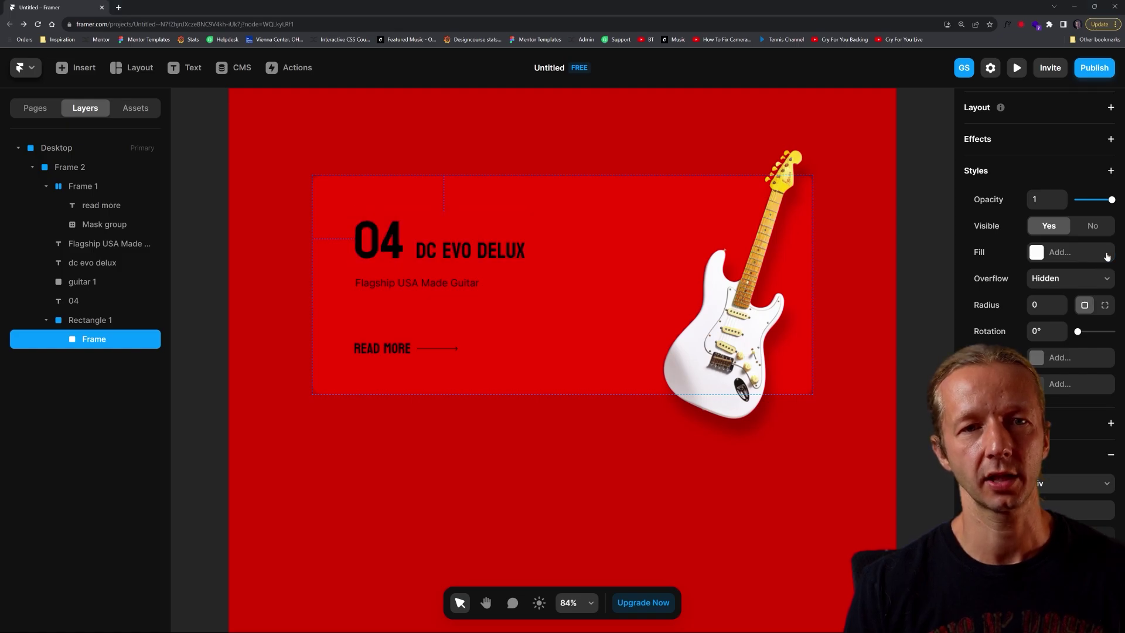
pyautogui.click(1067, 281)
pyautogui.click(1068, 281)
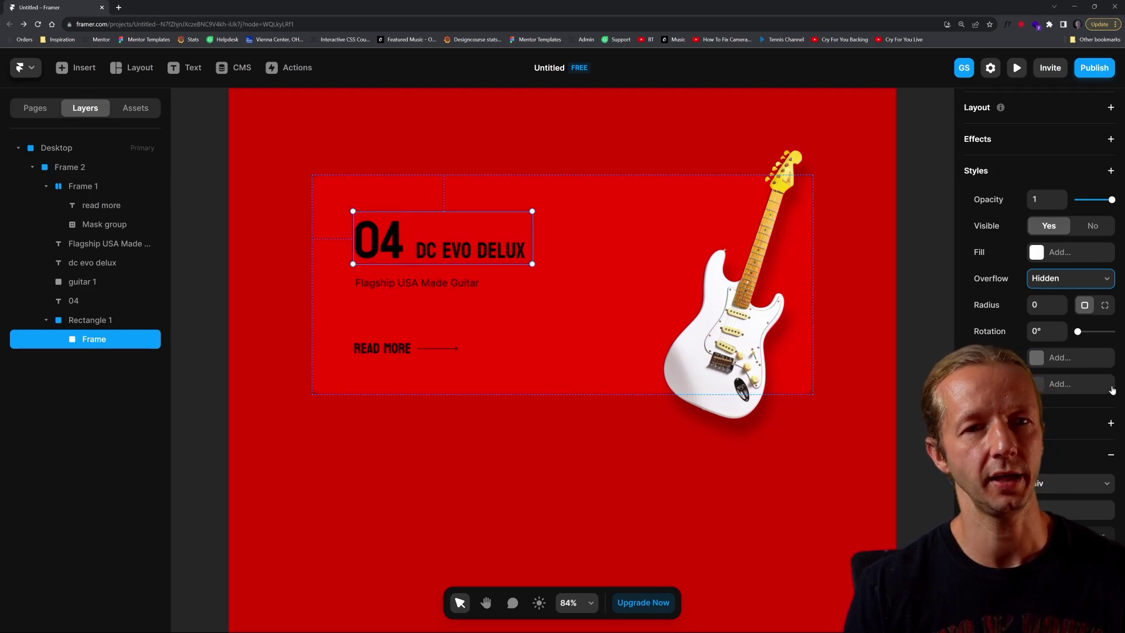
# - Nest the 04 and dc evo delux text layers inside the new Frame under Rectangle 1
pyautogui.click(80, 300)
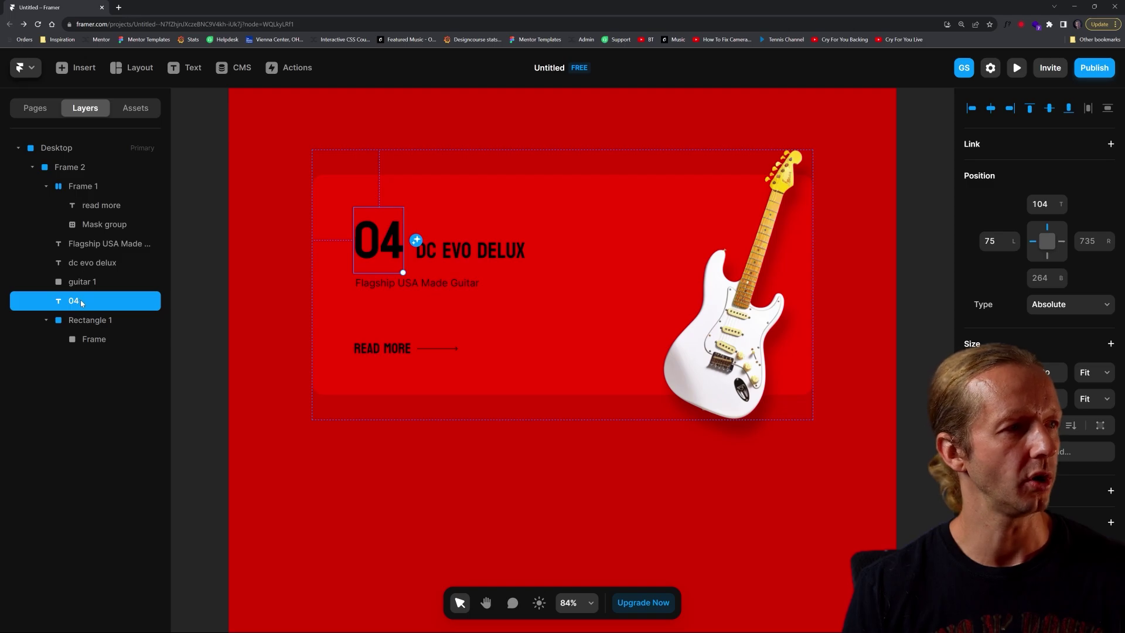
pyautogui.keyDown('shift'); pyautogui.click(92, 262); pyautogui.keyUp('shift')
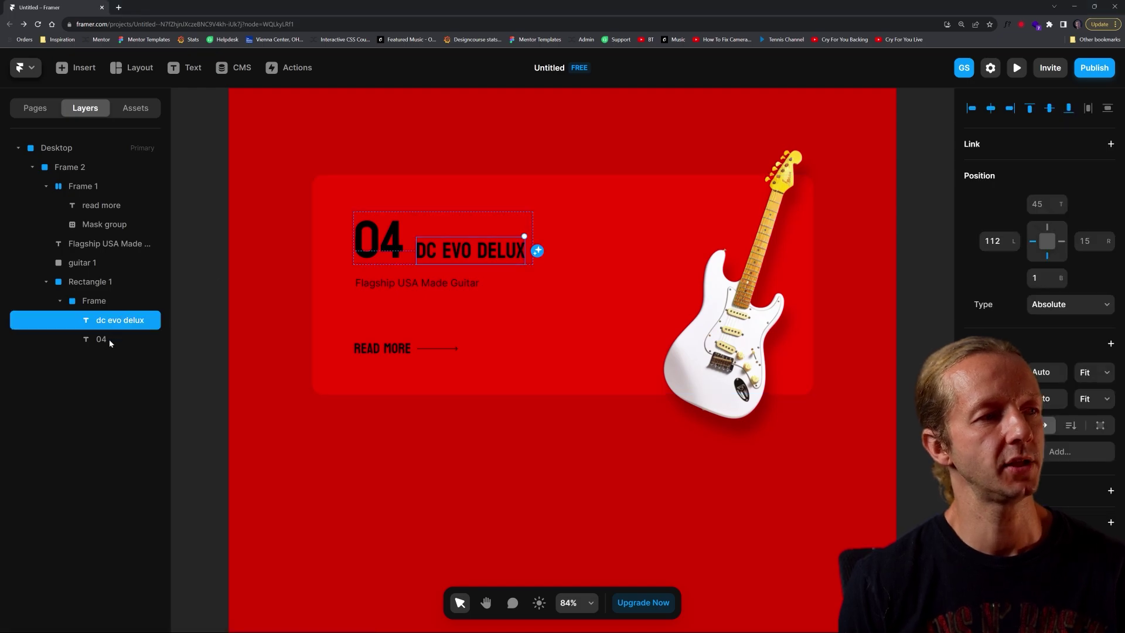
# - Try moving the 04 and dc evo delux texts together above their frame's bounds, and undo the move
pyautogui.keyDown('shift'); pyautogui.click(111, 340); pyautogui.keyUp('shift')
pyautogui.moveTo(389, 245); pyautogui.dragTo(383, 195)
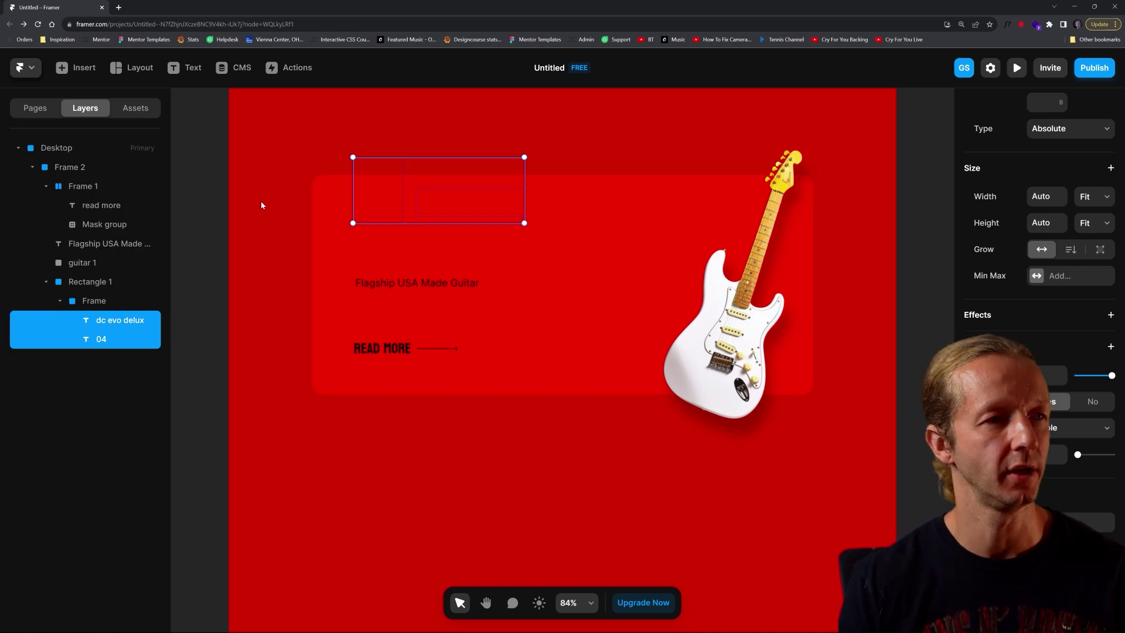
pyautogui.hotkey('ctrl', 'z')
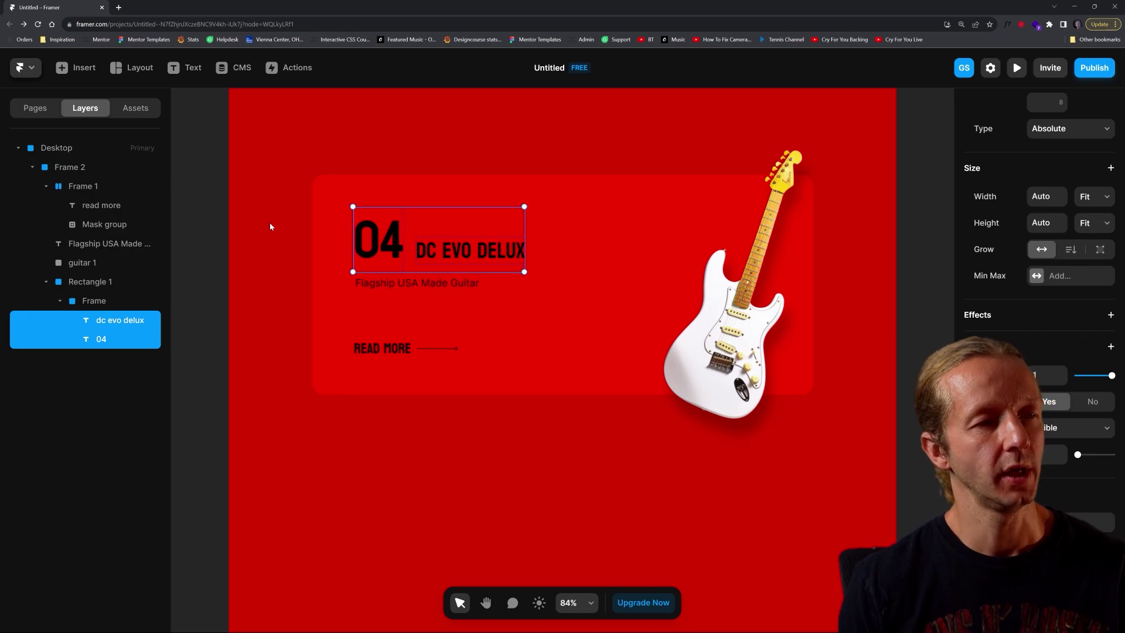
# - Add a Scroll Animation effect to the dc evo delux and 04 text layers together
pyautogui.click(270, 224)
pyautogui.click(114, 321)
pyautogui.keyDown('shift'); pyautogui.click(114, 340); pyautogui.keyUp('shift')
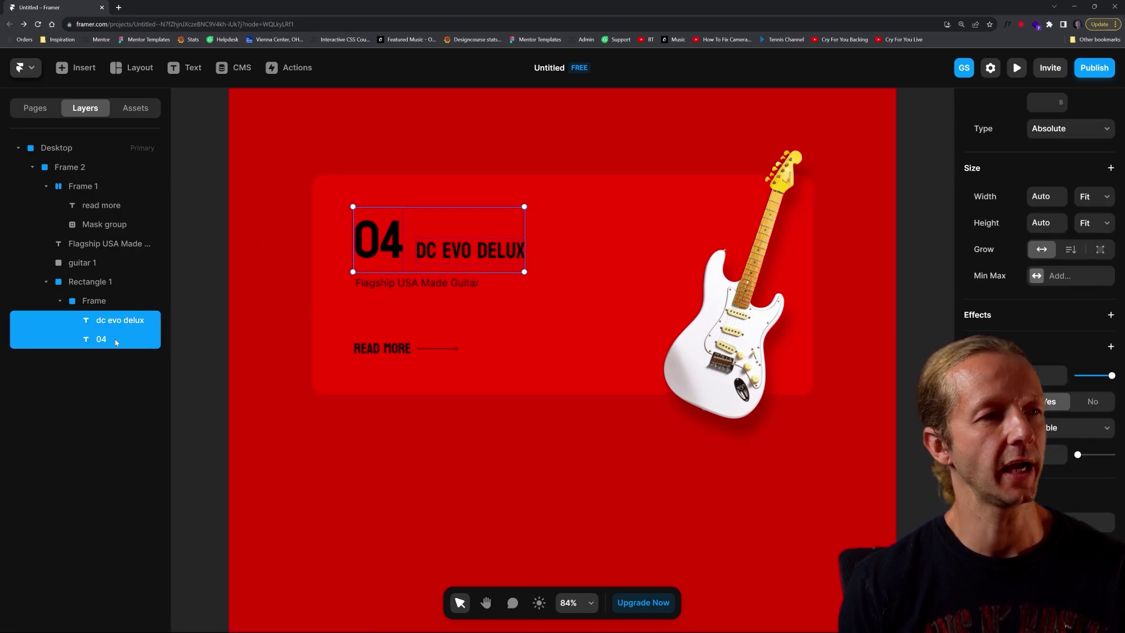
pyautogui.click(1111, 315)
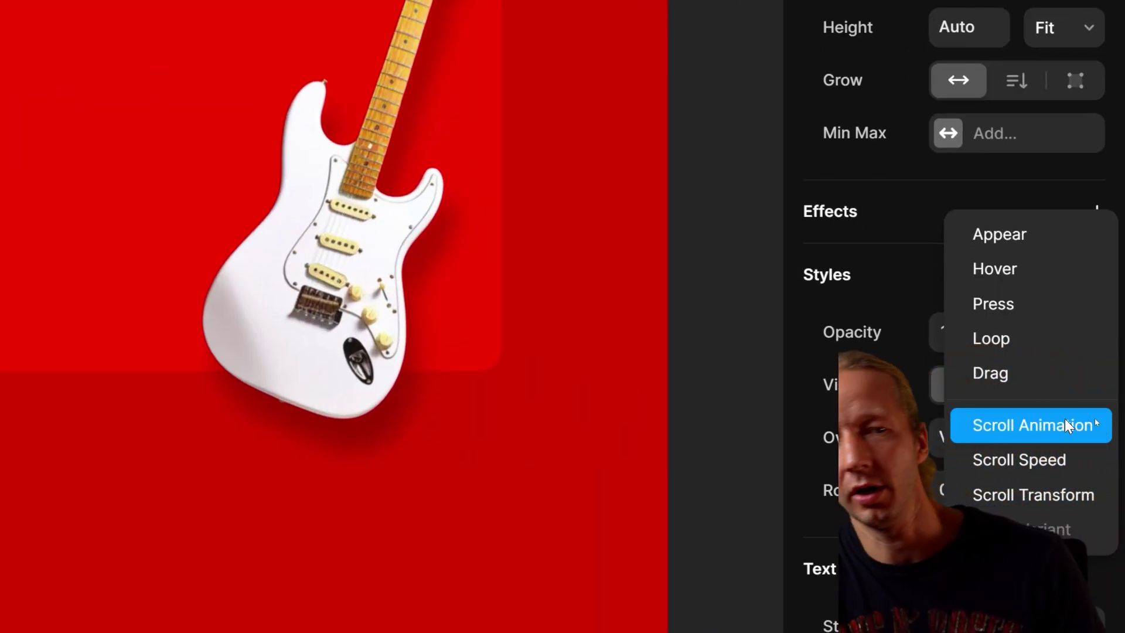
pyautogui.click(1064, 418)
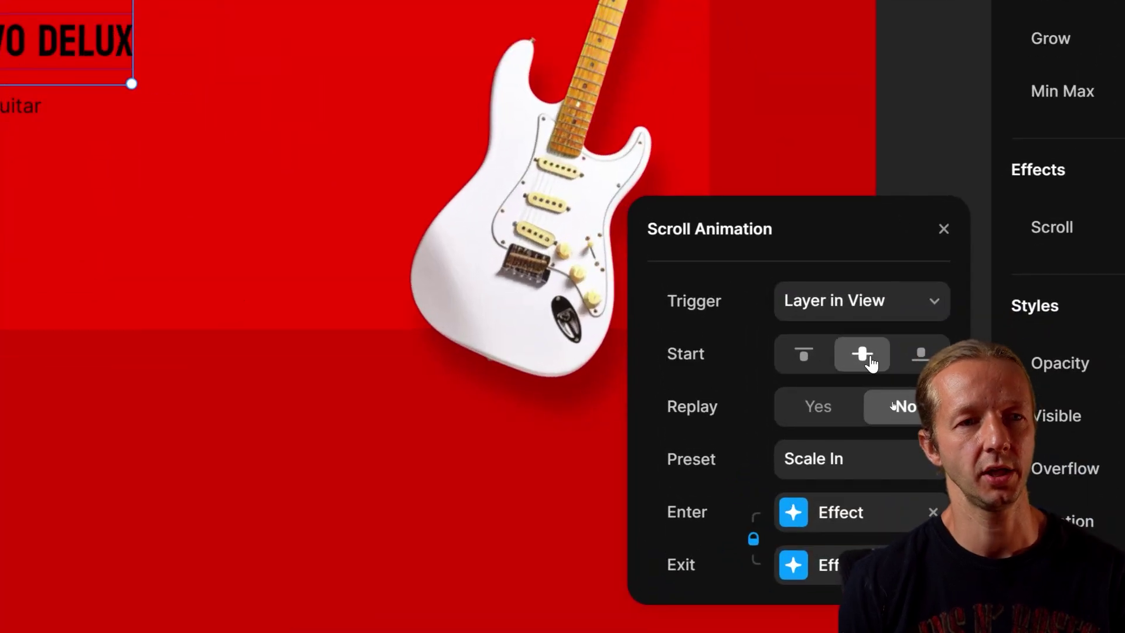
# - Set the scroll animation's trigger to Section in View and check which sections are available
pyautogui.click(861, 300)
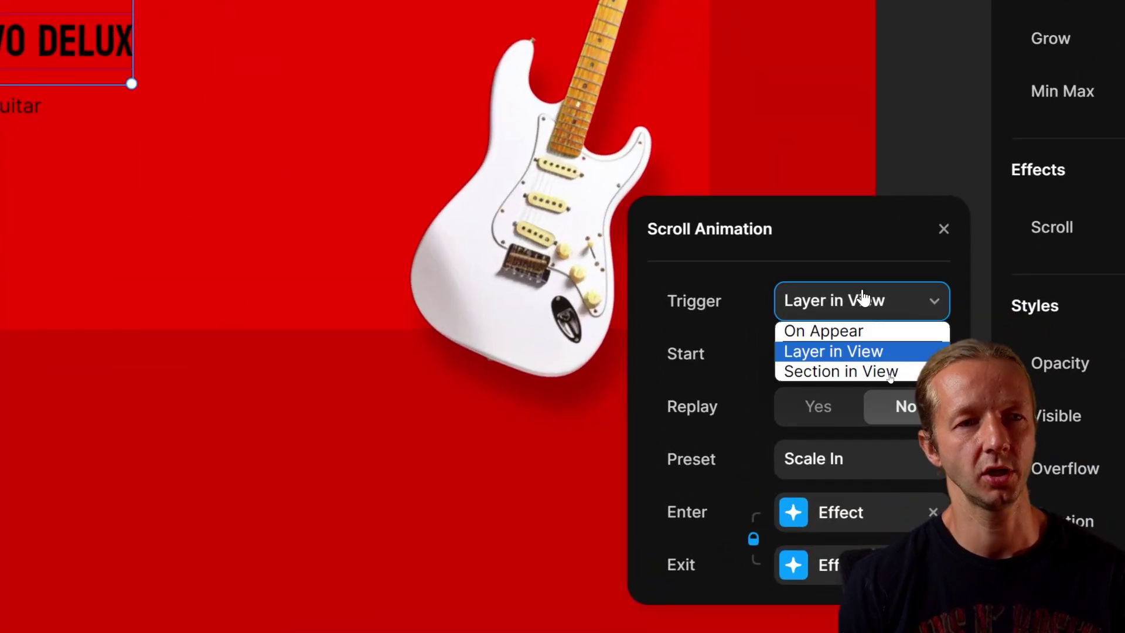
pyautogui.click(861, 369)
pyautogui.click(859, 360)
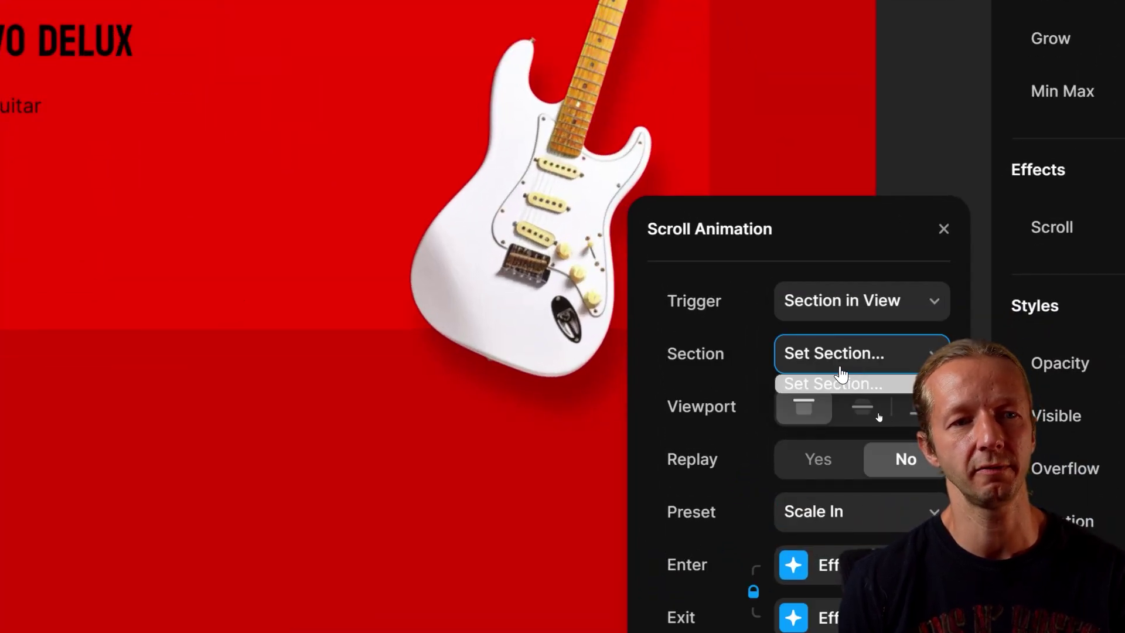
pyautogui.click(859, 382)
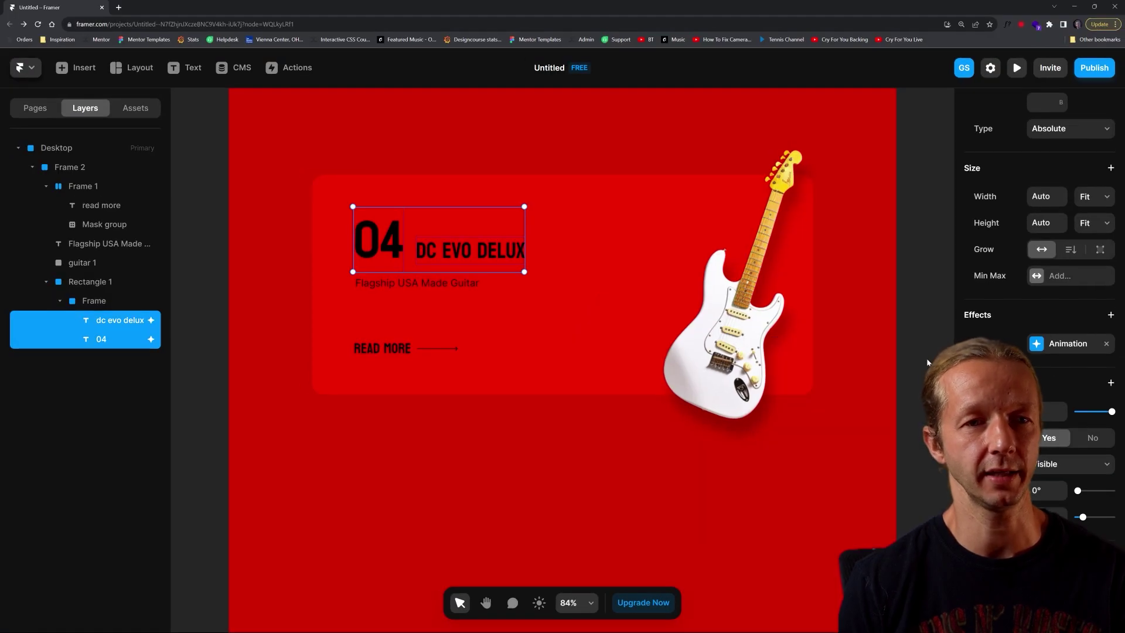
pyautogui.click(984, 304)
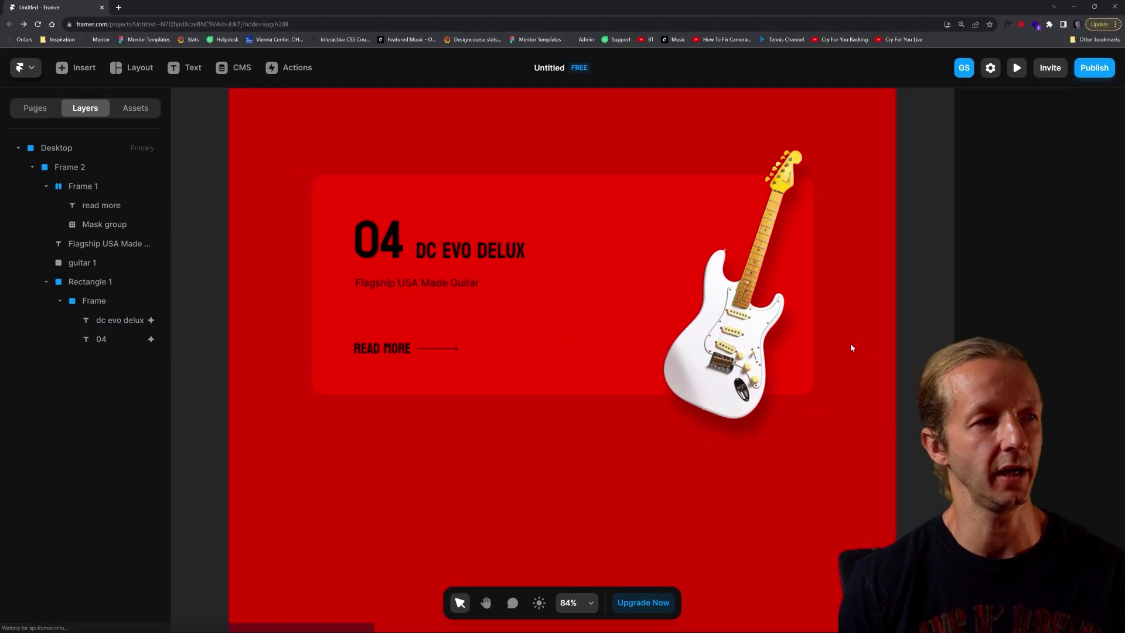
# - Add a scroll section named guitar to the card background, Rectangle 1
pyautogui.click(484, 187)
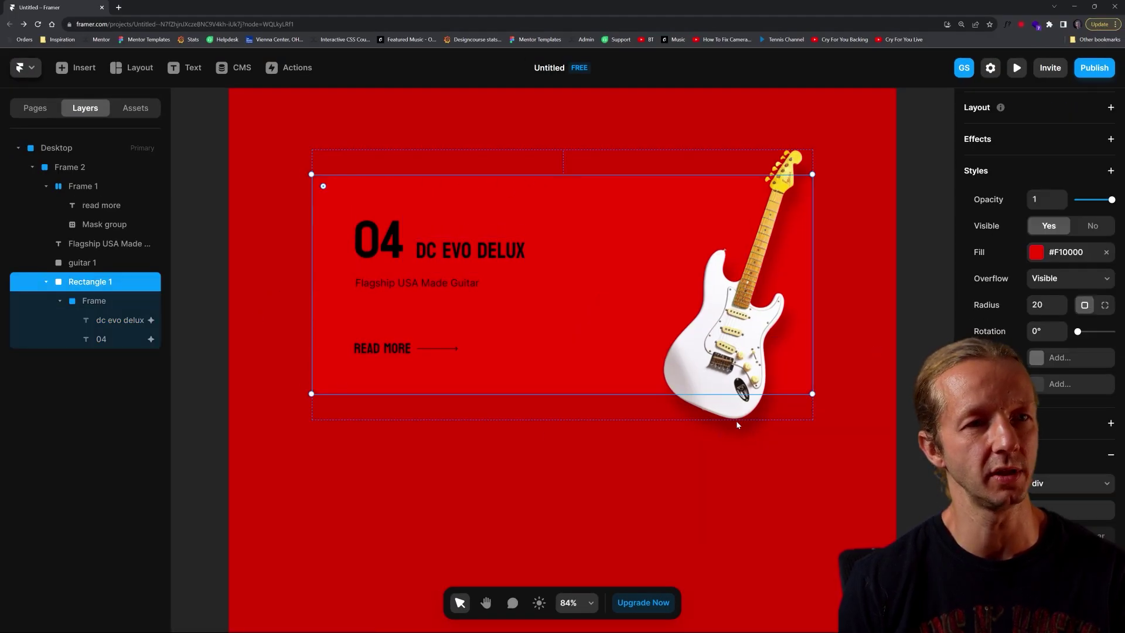
pyautogui.click(827, 197)
pyautogui.click(580, 182)
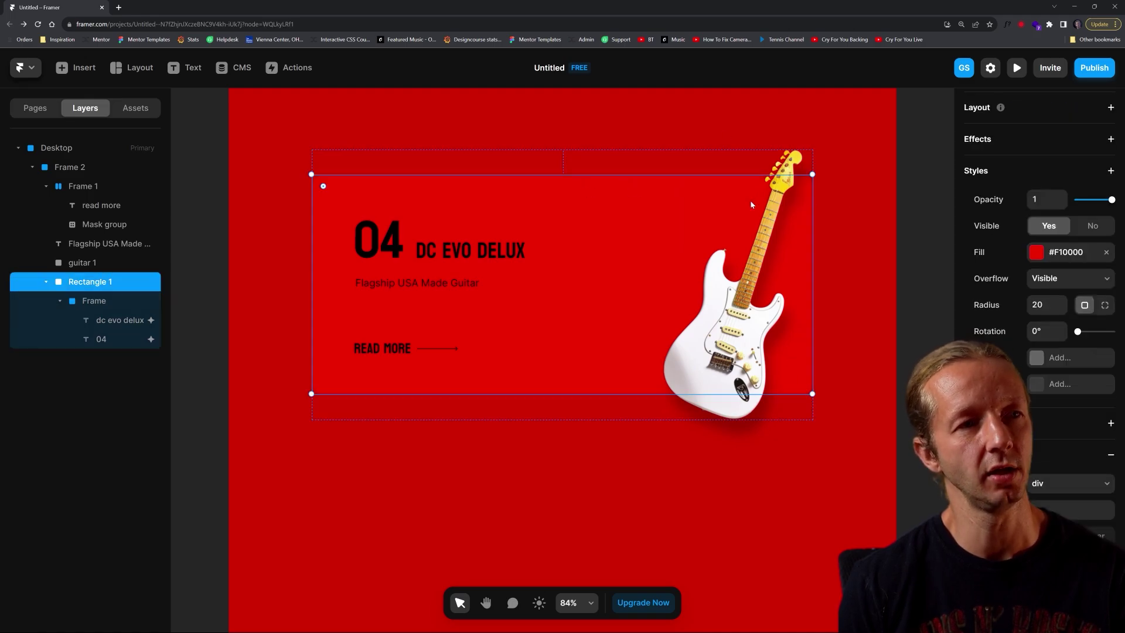
pyautogui.click(1111, 424)
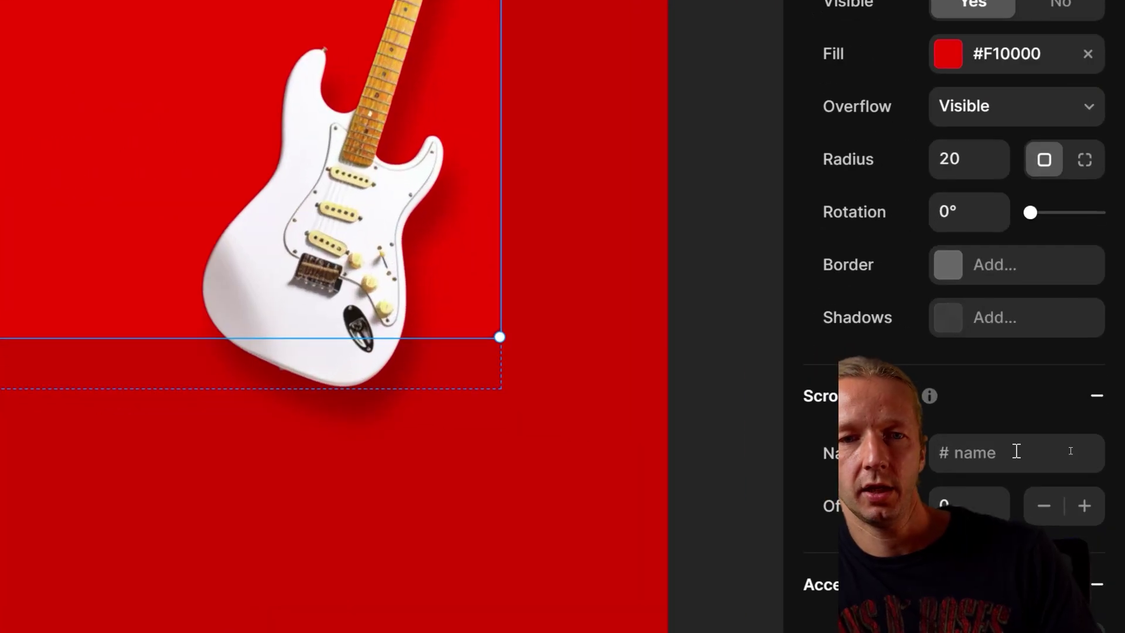
pyautogui.click(1070, 451)
pyautogui.write('guitar')
pyautogui.click(730, 382)
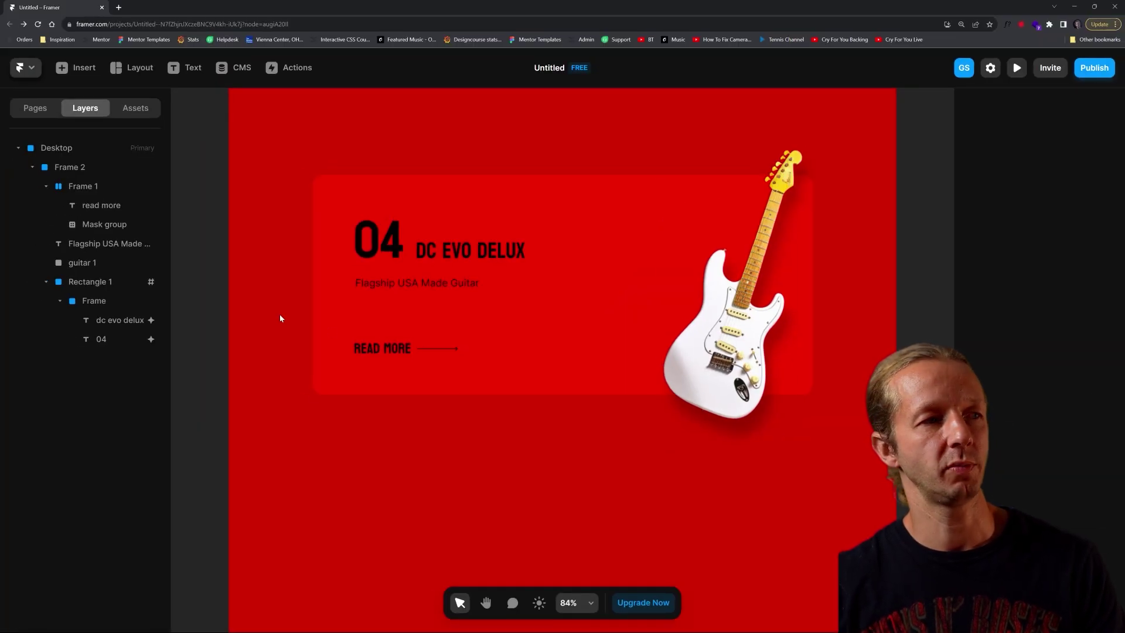
# - Target the #guitar section in the two title texts' scroll animation, with the viewport at centre and Replay set to Yes
pyautogui.click(120, 320)
pyautogui.keyDown('shift'); pyautogui.click(101, 338); pyautogui.keyUp('shift')
pyautogui.scroll(-3, 1066, 264)
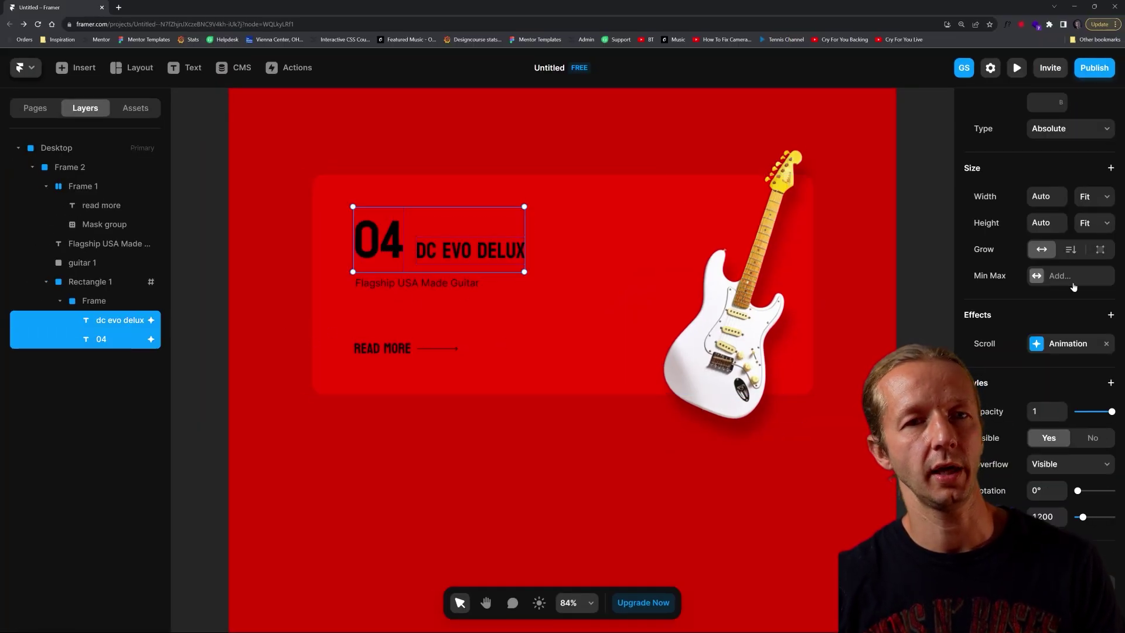
pyautogui.click(1065, 345)
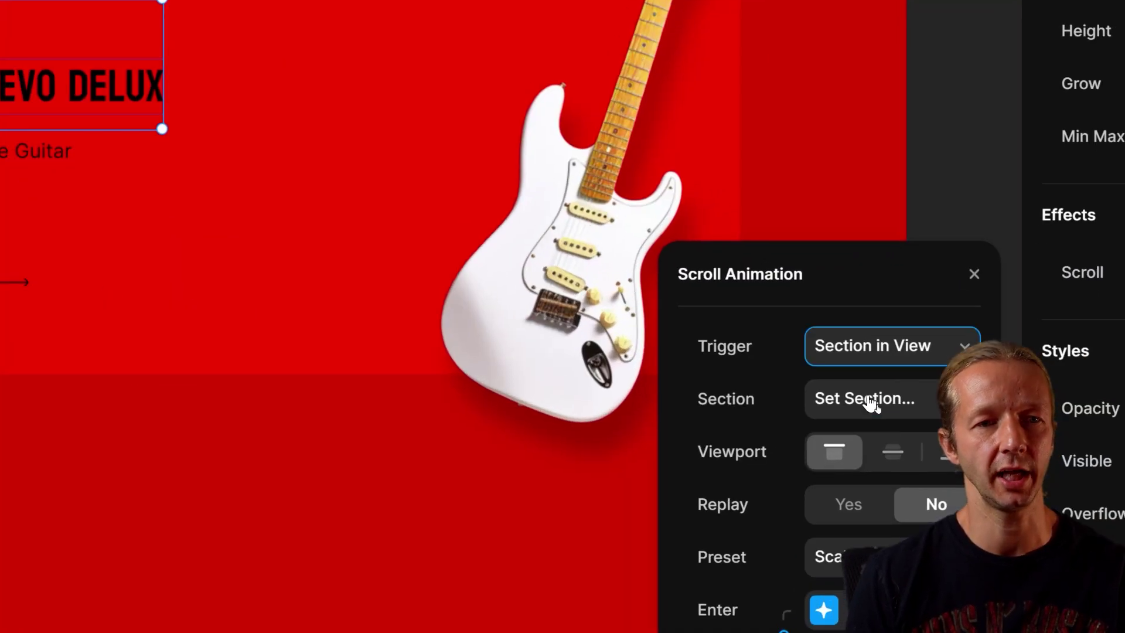
pyautogui.click(879, 408)
pyautogui.click(877, 435)
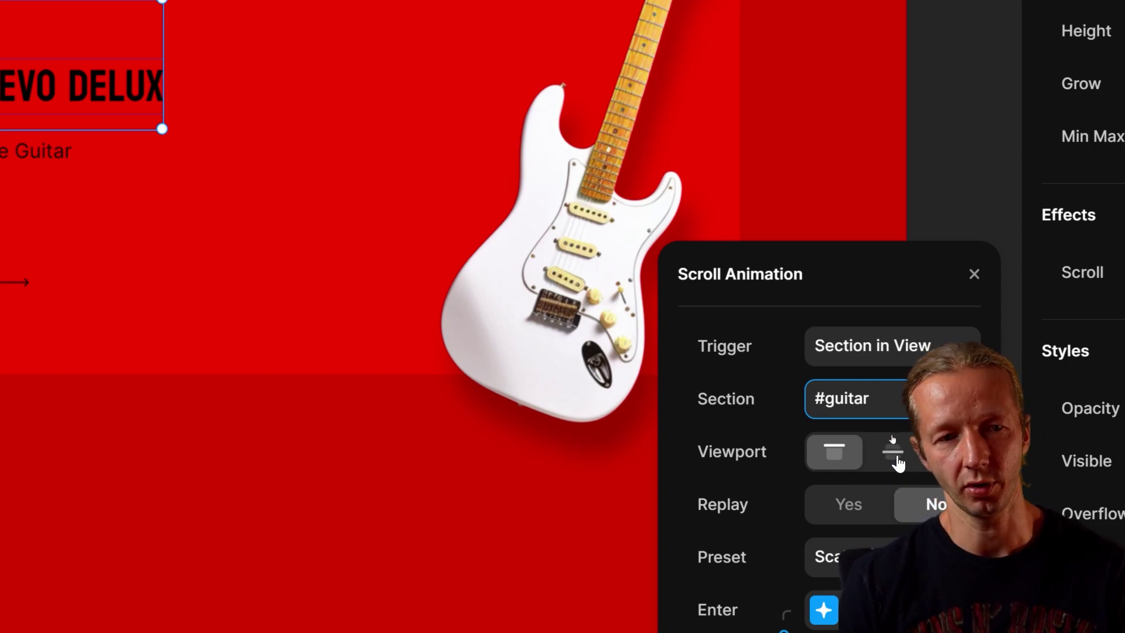
pyautogui.click(895, 455)
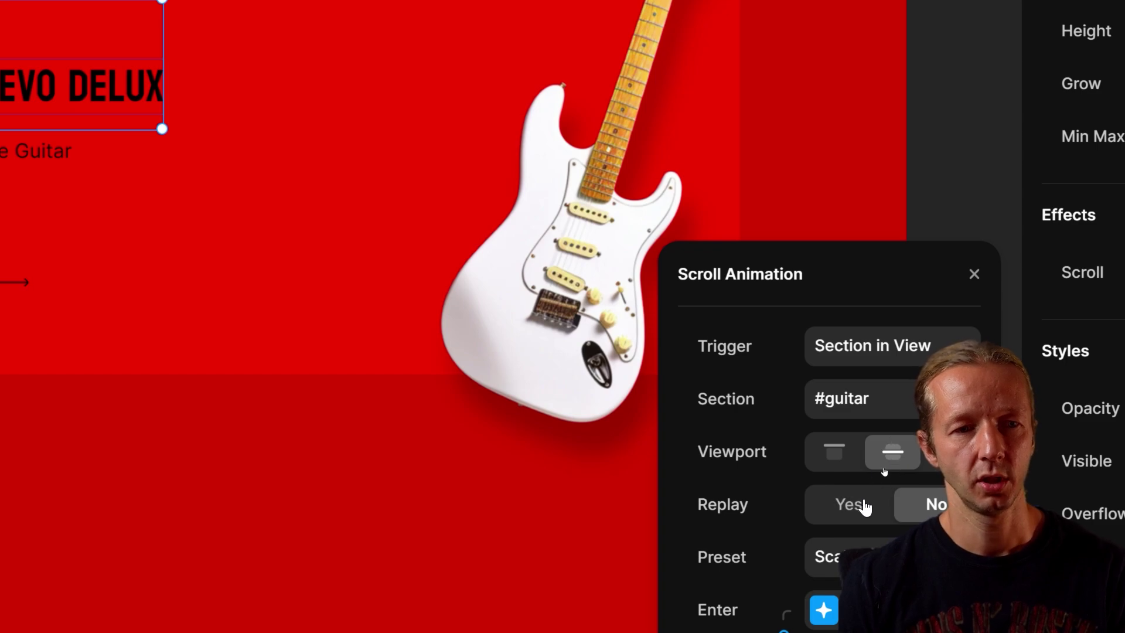
pyautogui.click(846, 505)
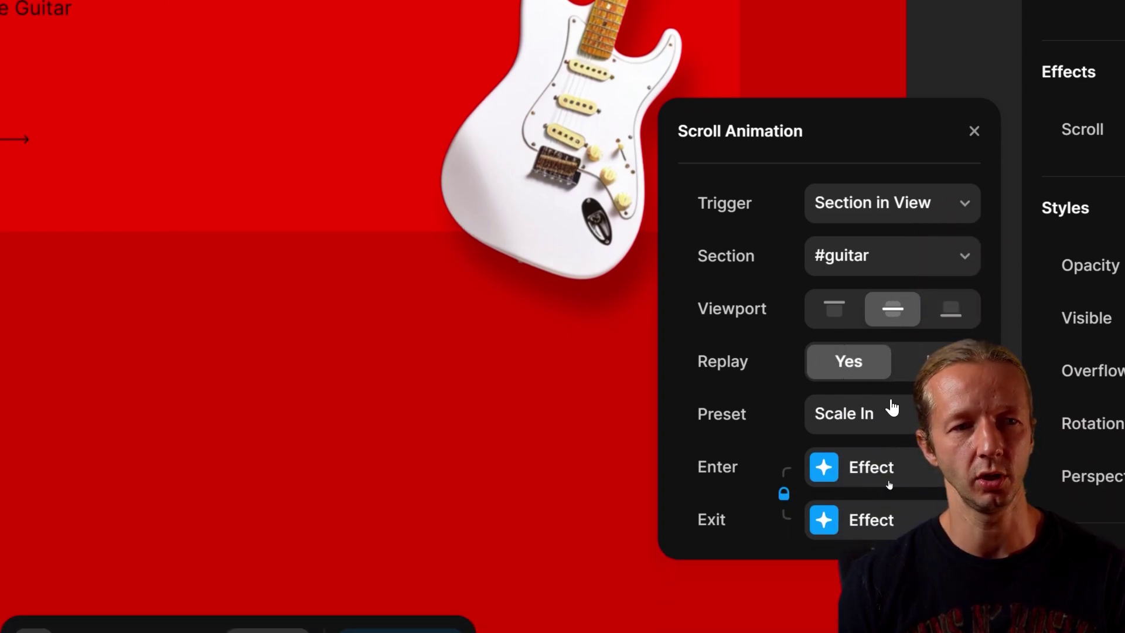
# - Apply the Slide In Top preset to the scroll animation and unlink its Enter and Exit effects
pyautogui.click(876, 428)
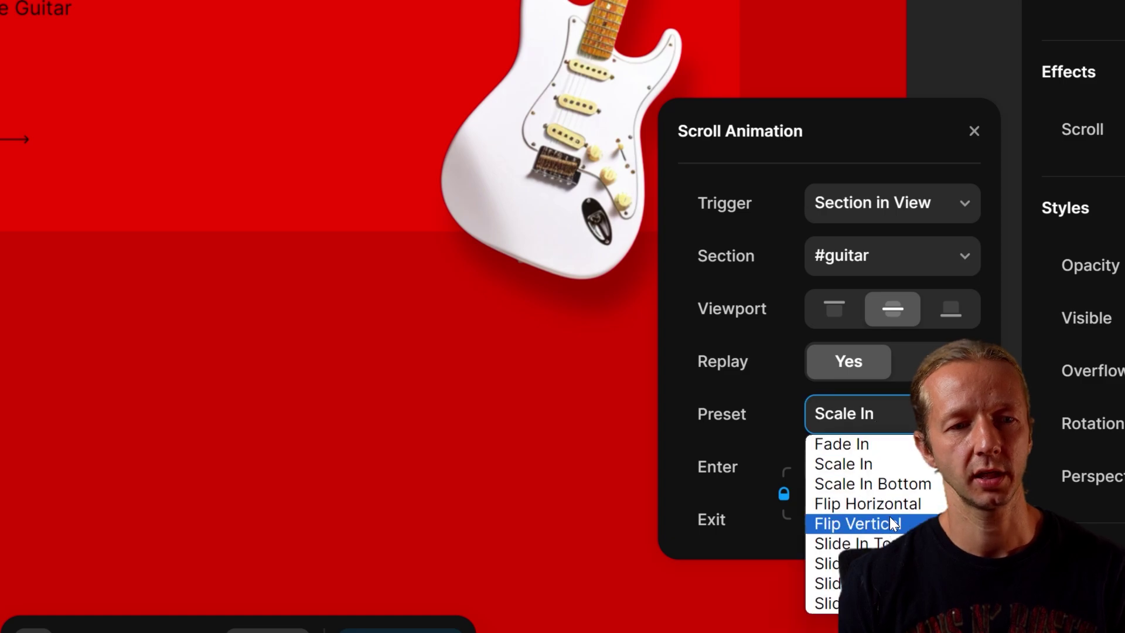
pyautogui.click(855, 543)
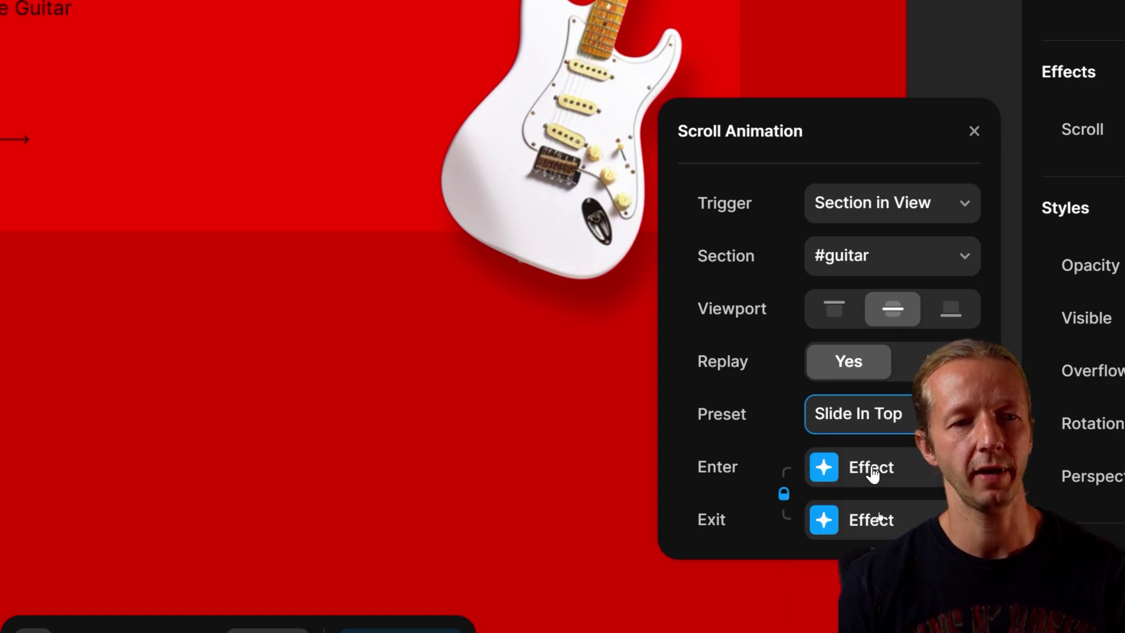
pyautogui.click(785, 495)
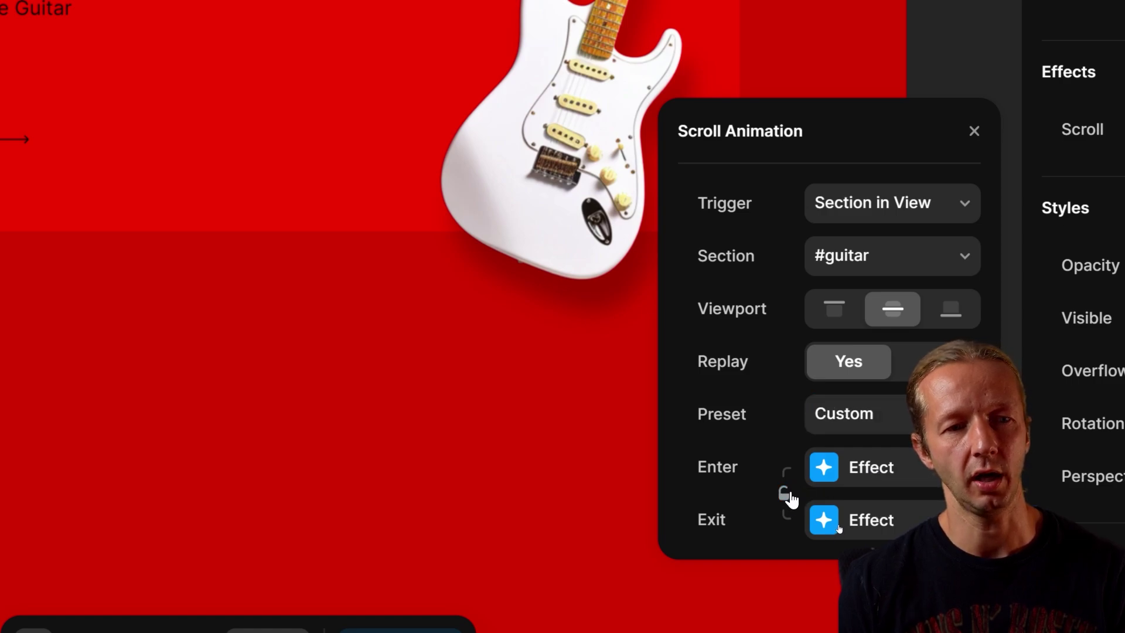
# - Set the Enter effect's vertical offset to -87 so the texts start above their frame, and keep the Spring transition
pyautogui.click(856, 468)
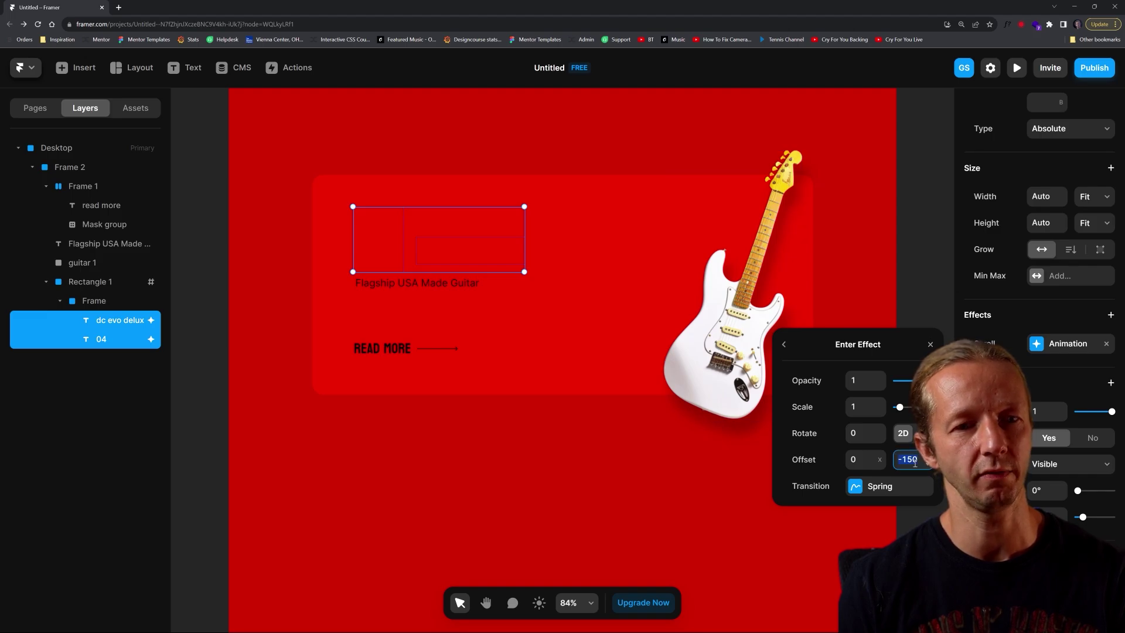
pyautogui.write('0')
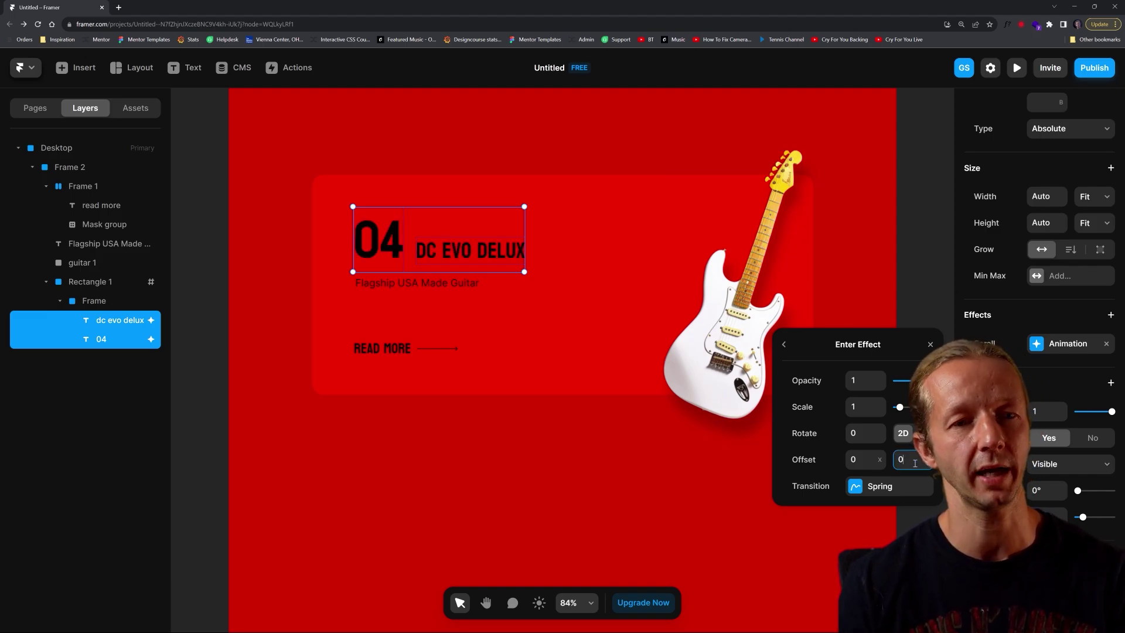
pyautogui.click(929, 465)
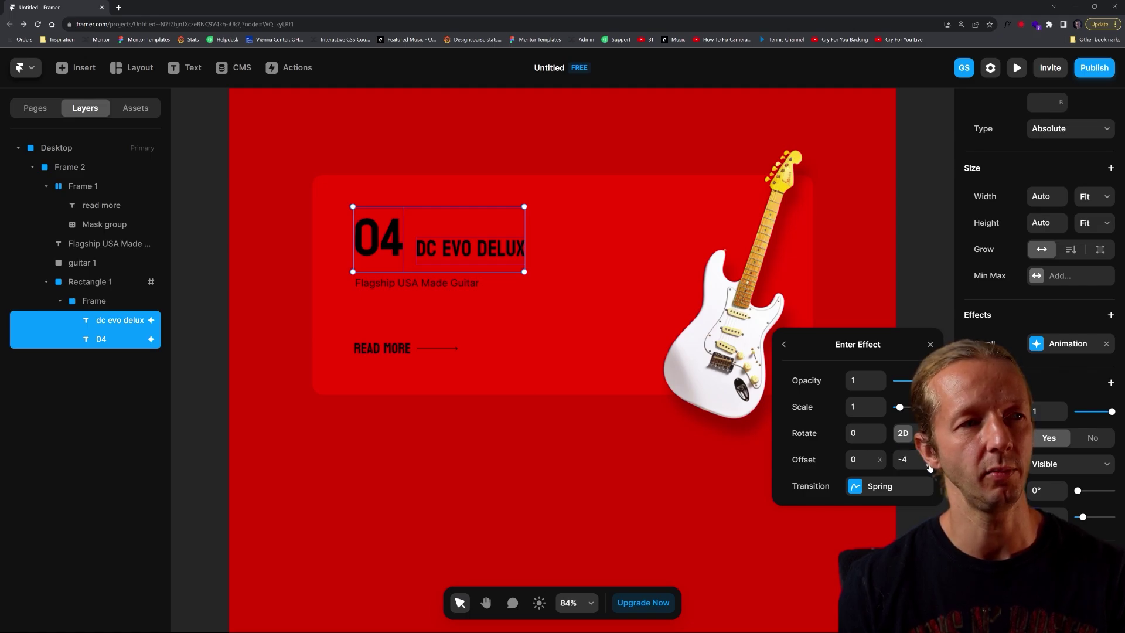
pyautogui.moveTo(930, 468); pyautogui.dragTo(930, 468)
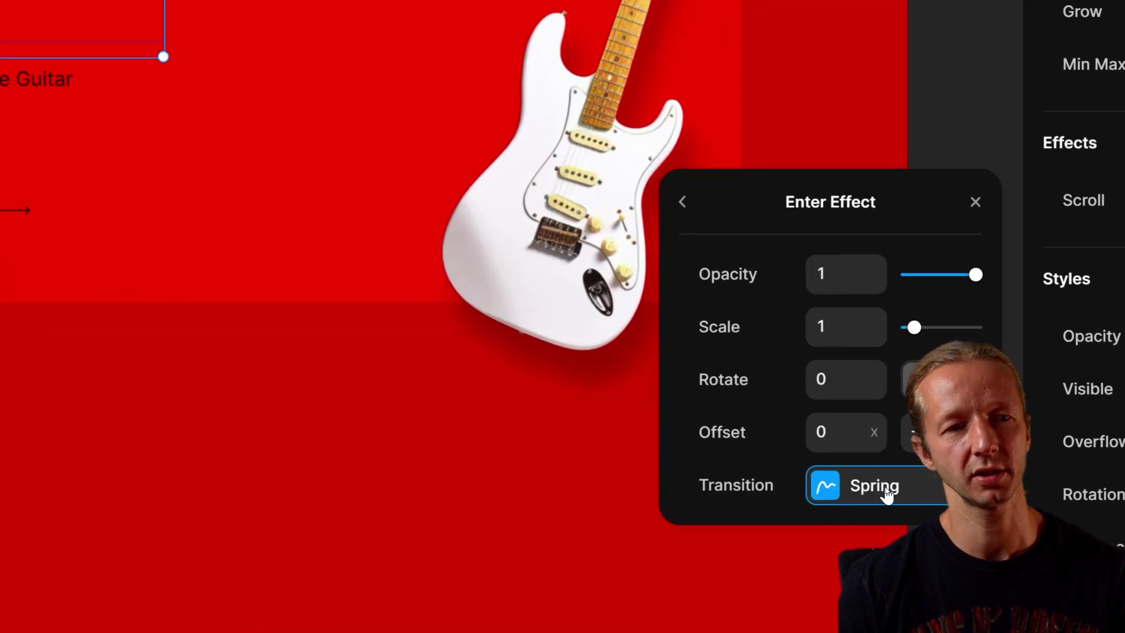
pyautogui.click(886, 495)
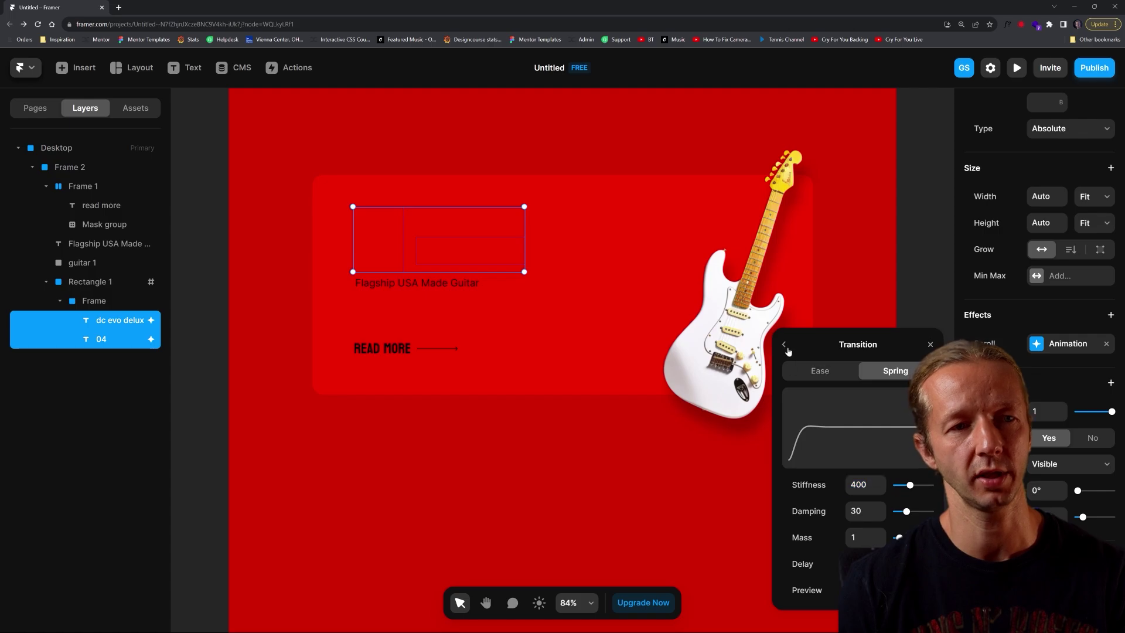
pyautogui.click(682, 202)
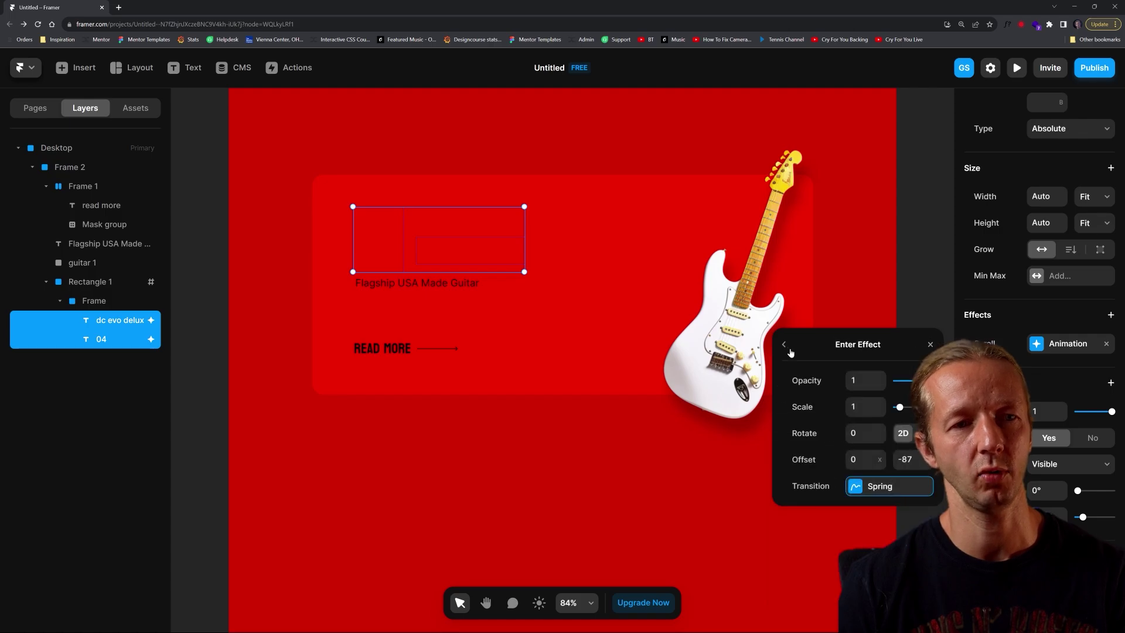
pyautogui.click(910, 282)
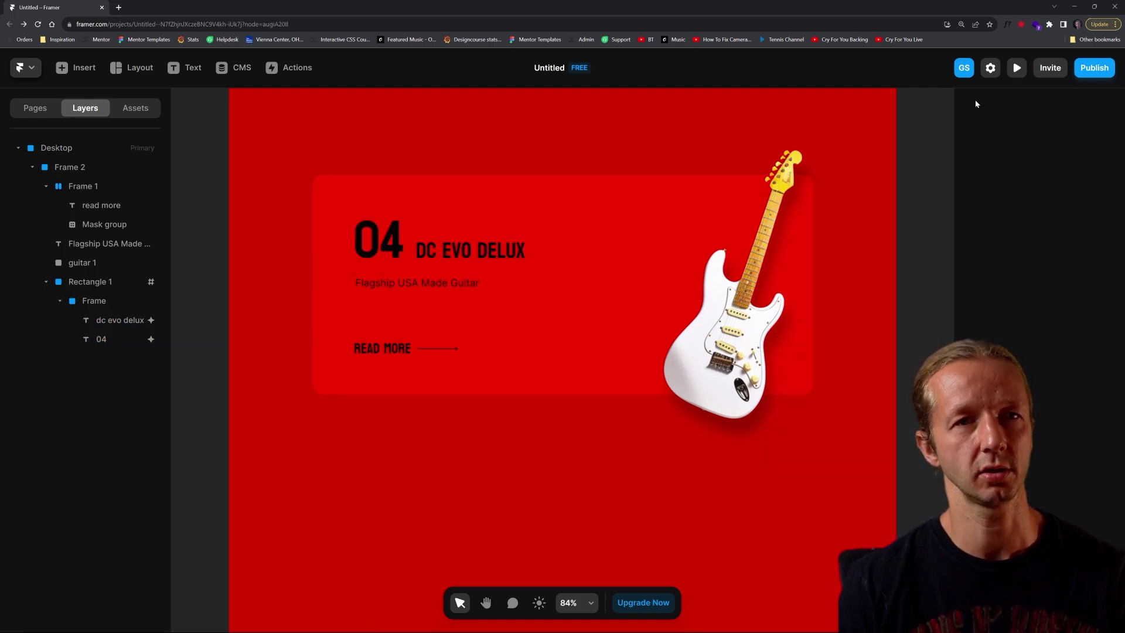
# - Preview the page, scroll back and forth past the guitar card to check the title animation, and return to the editor
pyautogui.click(1016, 67)
pyautogui.scroll(-5, 948, 194)
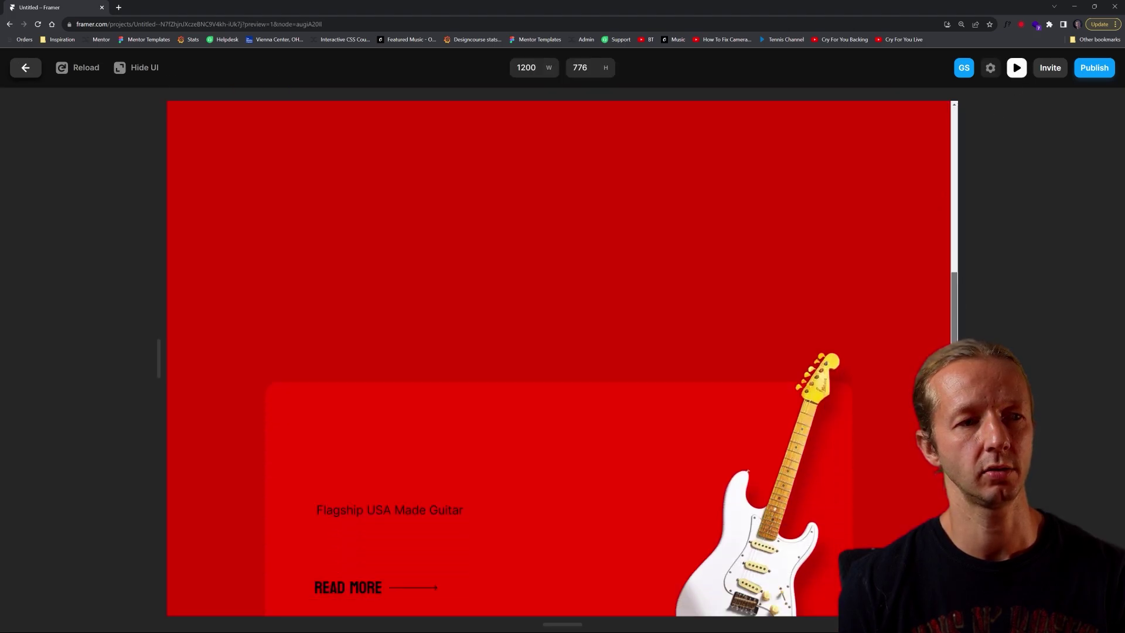
pyautogui.scroll(6, 938, 307)
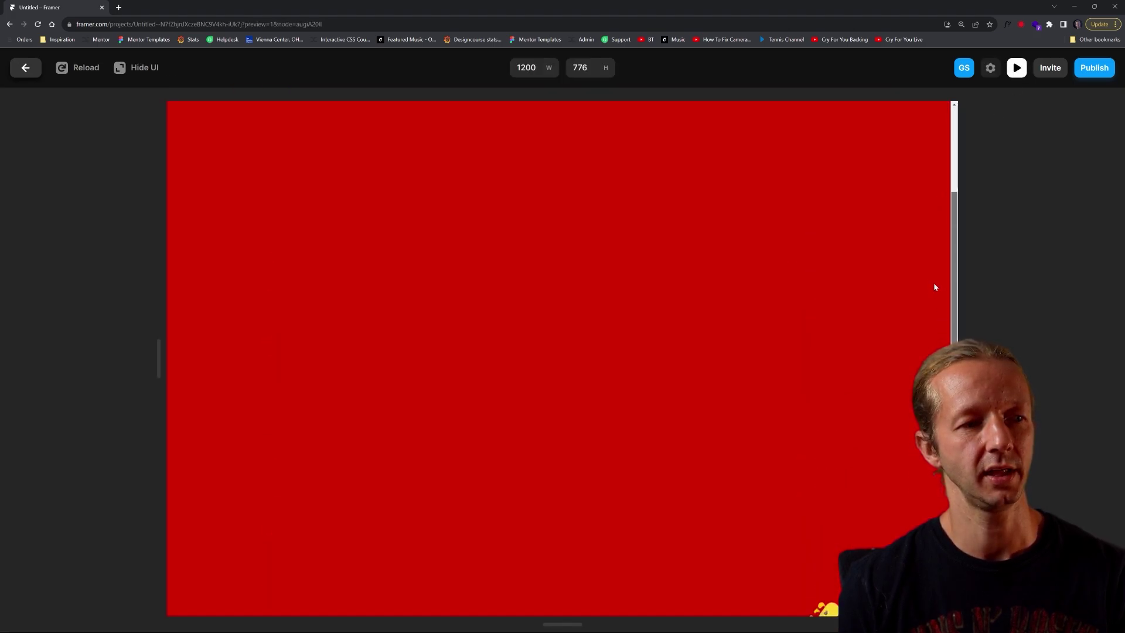
pyautogui.scroll(-5, 934, 287)
pyautogui.scroll(2, 929, 343)
pyautogui.scroll(-3, 929, 343)
pyautogui.scroll(4, 927, 316)
pyautogui.scroll(-5, 927, 317)
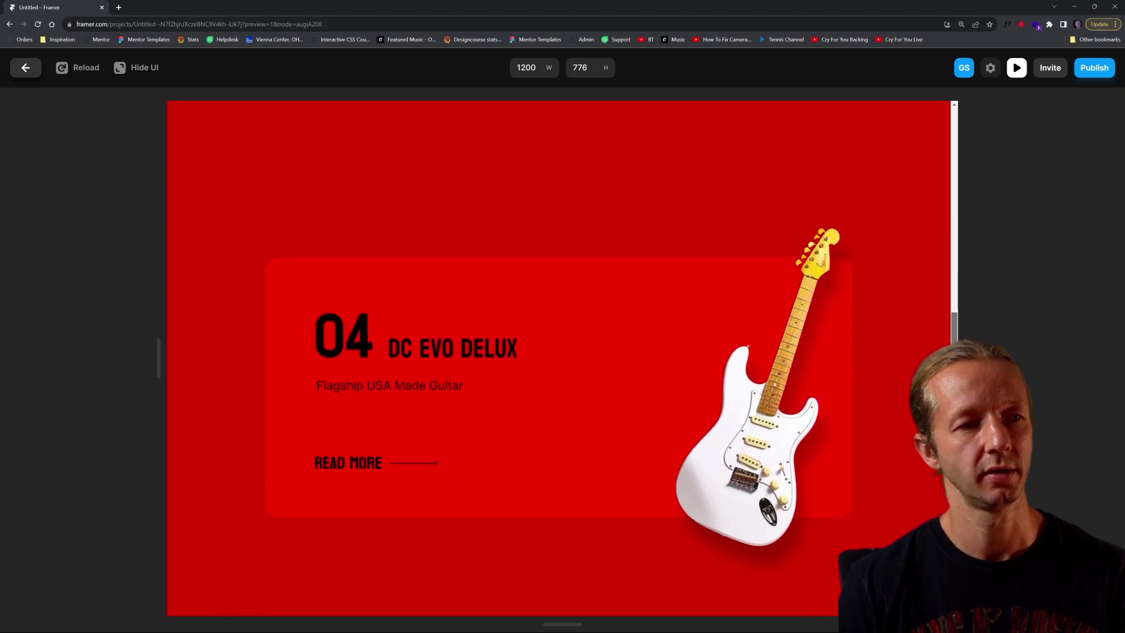
pyautogui.scroll(2, 927, 316)
pyautogui.scroll(-2, 619, 399)
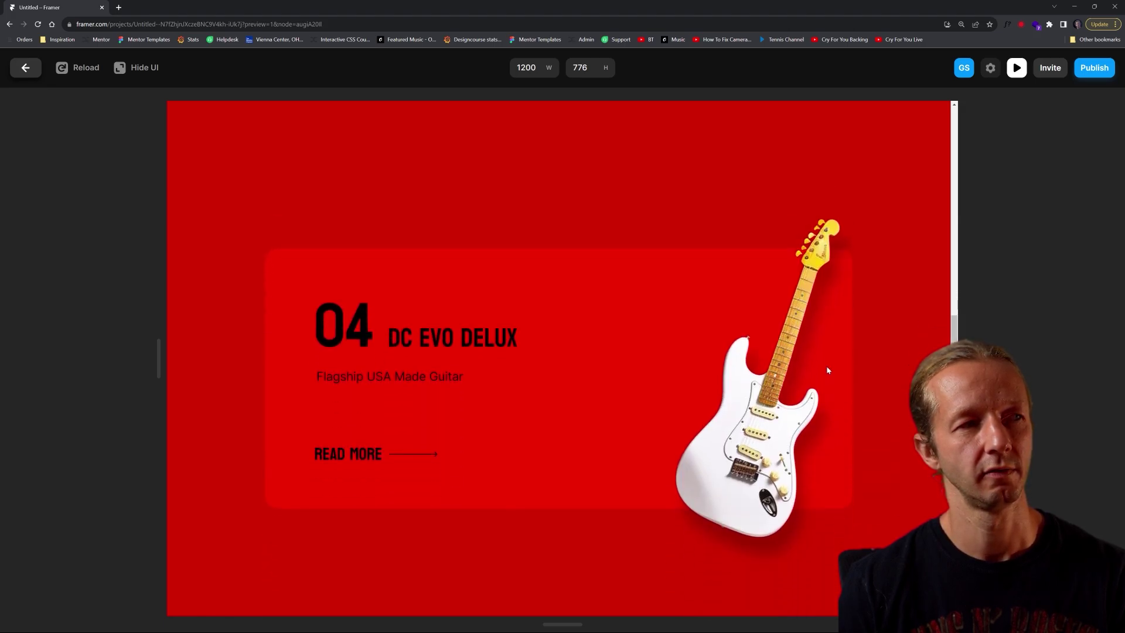
pyautogui.click(25, 68)
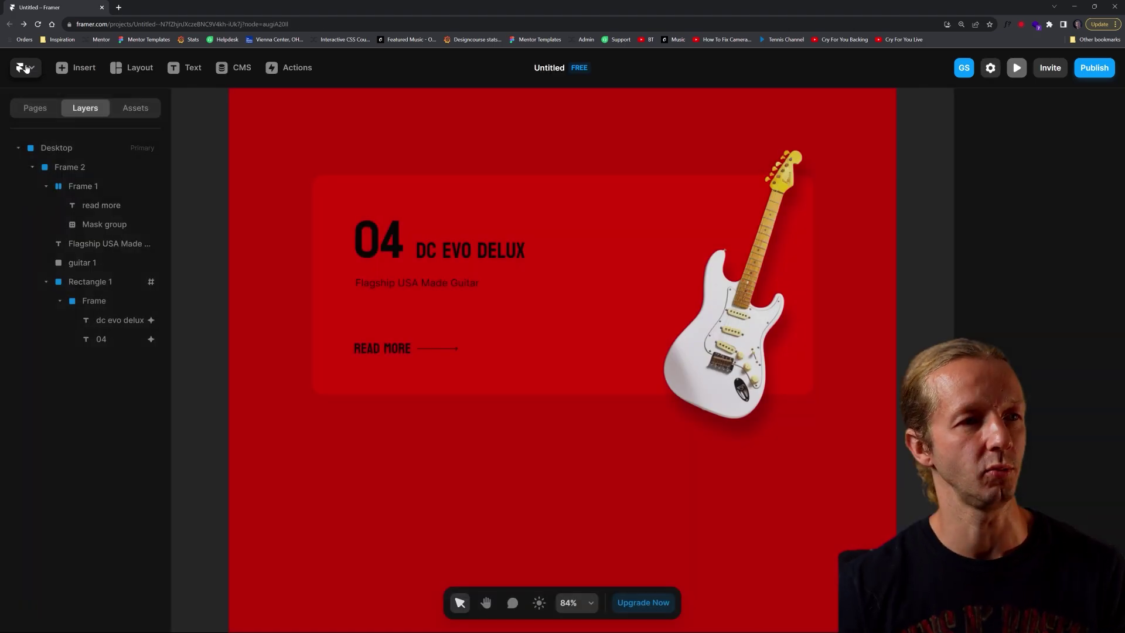
# - Draw a frame inside Rectangle 1 tightly enclosing the Flagship USA Made Guitar text
pyautogui.click(729, 290)
pyautogui.click(425, 286)
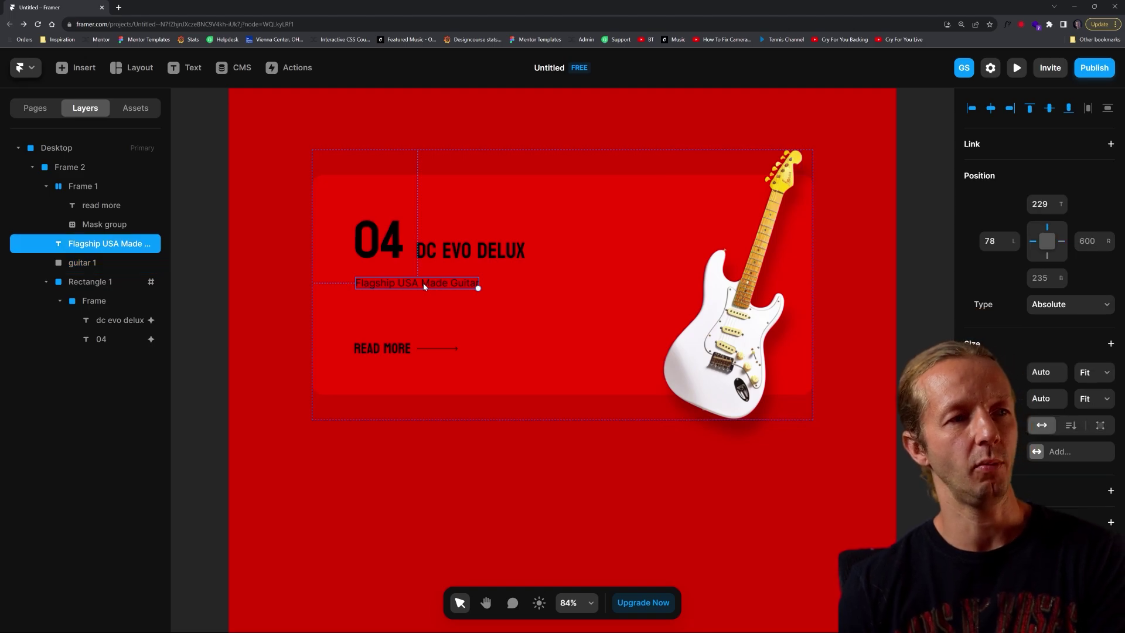
pyautogui.click(295, 277)
pyautogui.keyDown('ctrl'); pyautogui.scroll(5, 399, 279); pyautogui.keyUp('ctrl')
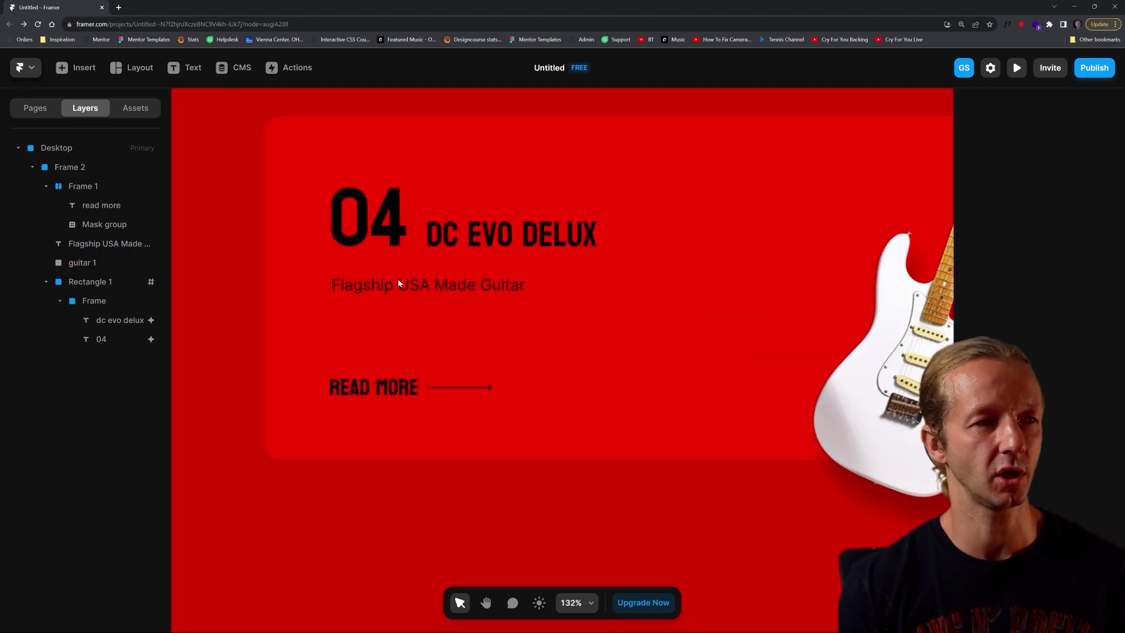
pyautogui.press('f')
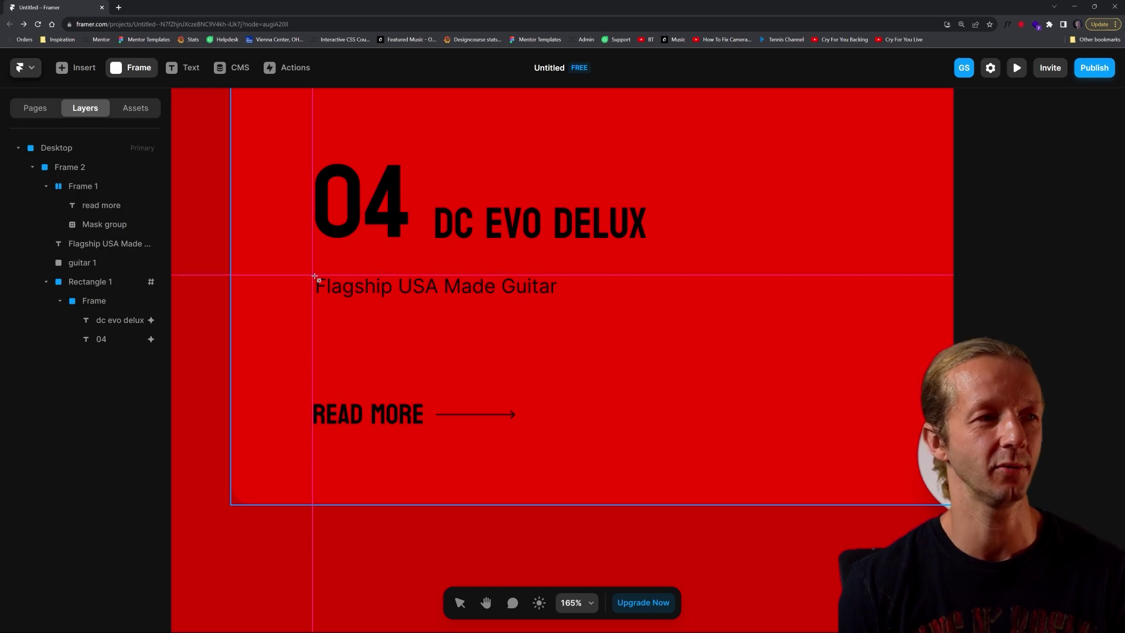
pyautogui.moveTo(312, 275)
pyautogui.mouseDown()
pyautogui.moveTo(507, 284)
pyautogui.moveTo(563, 301)
pyautogui.mouseUp()
pyautogui.scroll(-5, 1106, 401)
pyautogui.scroll(-1, 1106, 401)
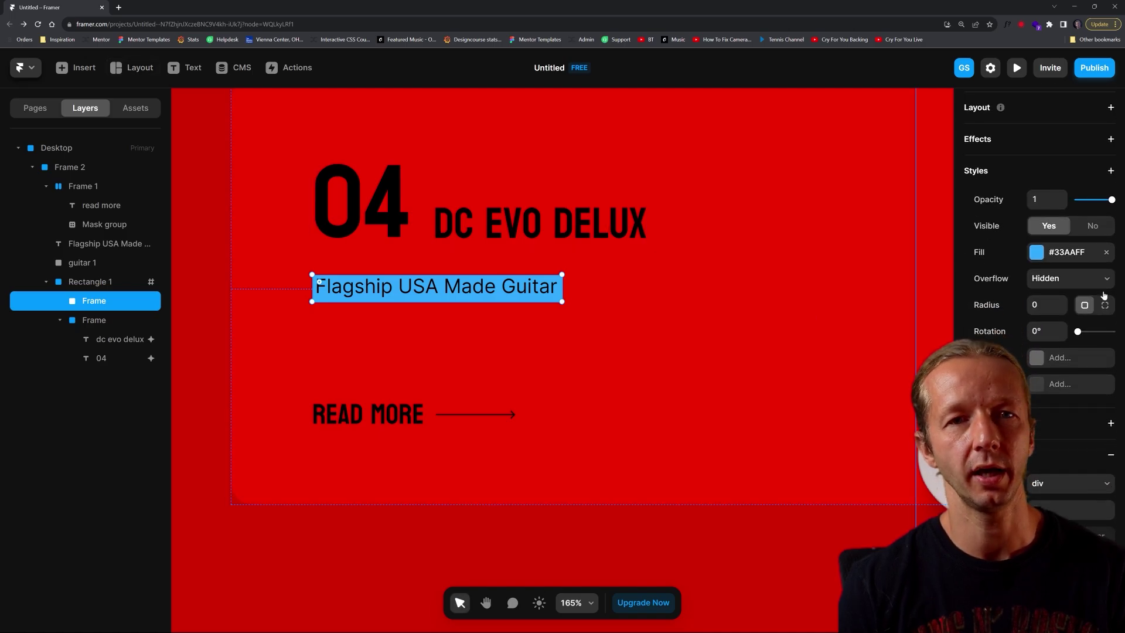
# - Remove the new frame's fill, and nest the Flagship USA Made Guitar text inside that frame
pyautogui.click(1107, 252)
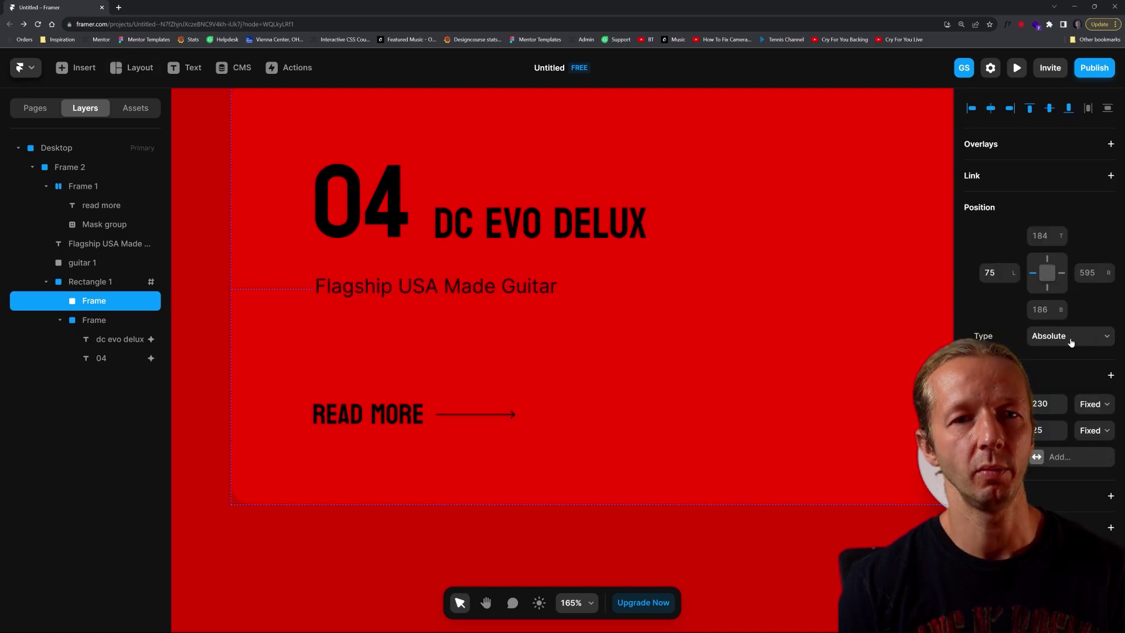
pyautogui.scroll(-5, 1072, 345)
pyautogui.scroll(5, 1078, 303)
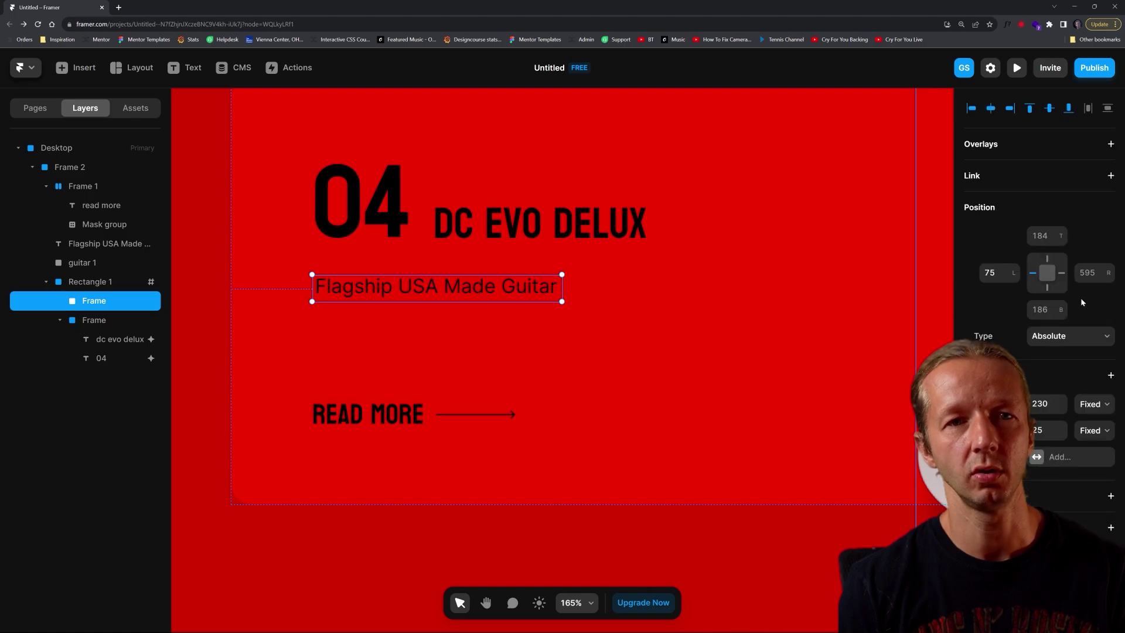
pyautogui.scroll(-7, 1063, 384)
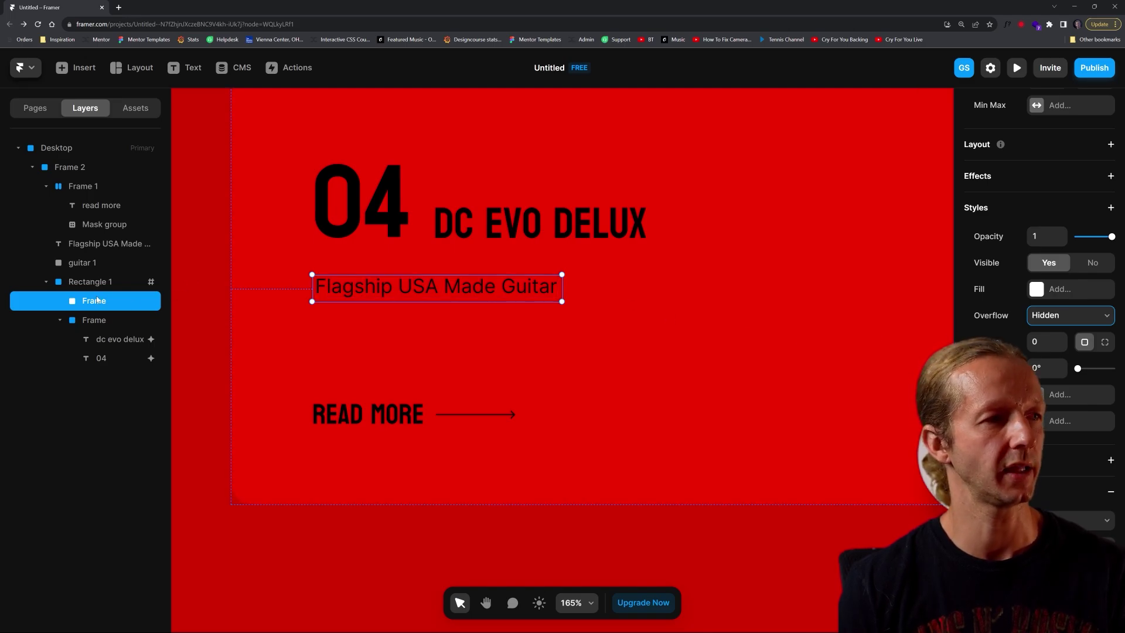
pyautogui.moveTo(107, 246); pyautogui.dragTo(109, 301)
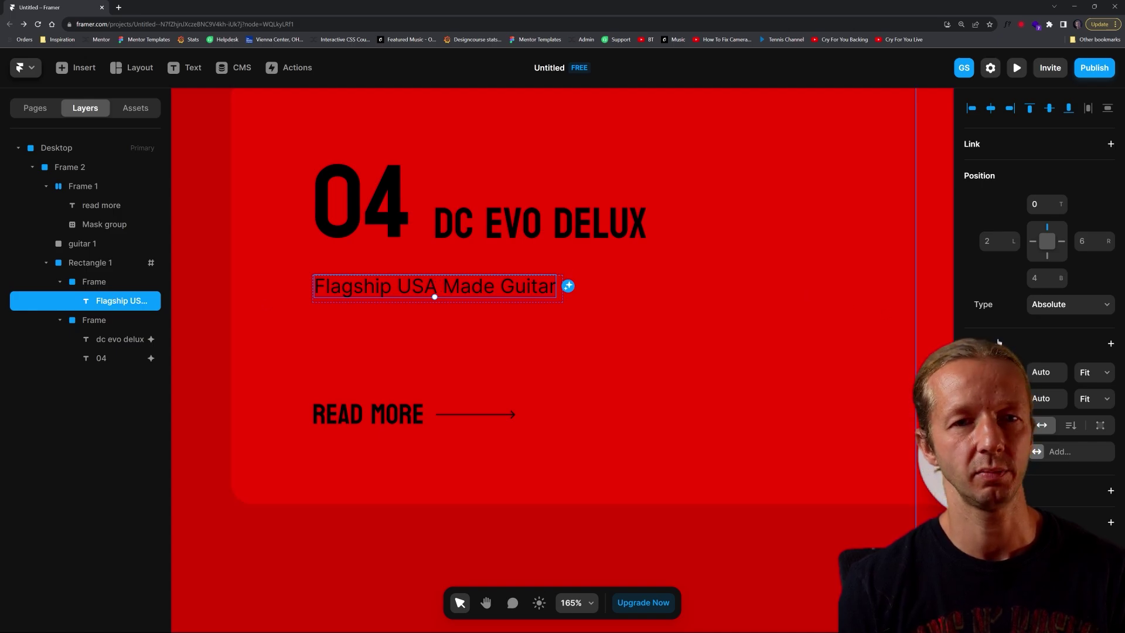
# - Add a Scroll Animation to the Flagship USA Made Guitar text, triggered by Section in View with the #guitar section
pyautogui.scroll(-3, 1083, 360)
pyautogui.click(1105, 316)
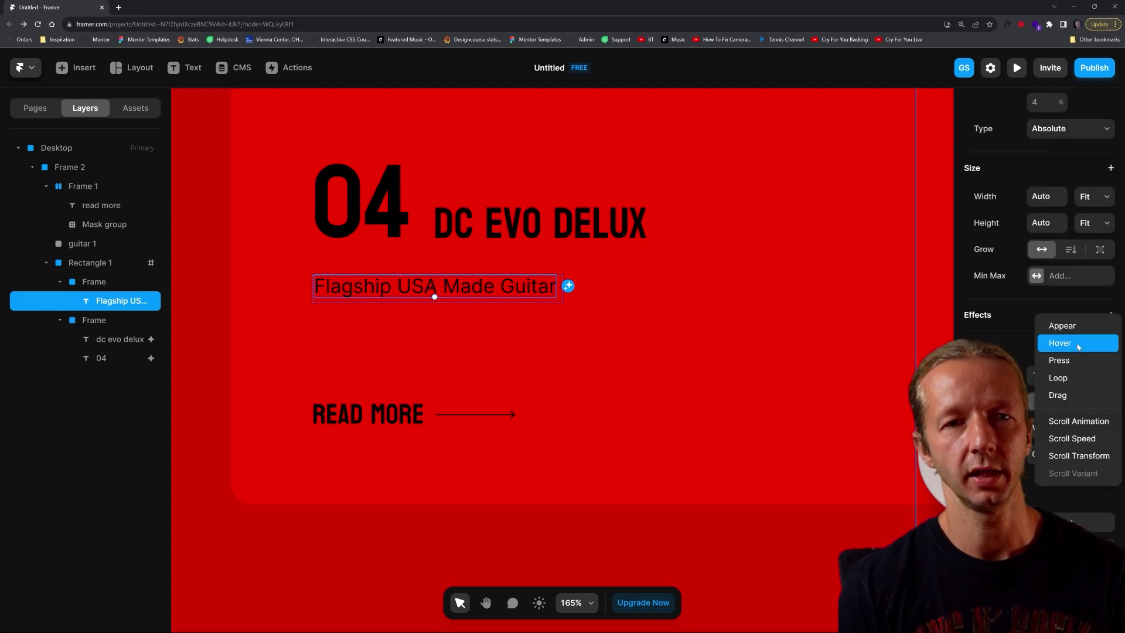
pyautogui.click(1086, 422)
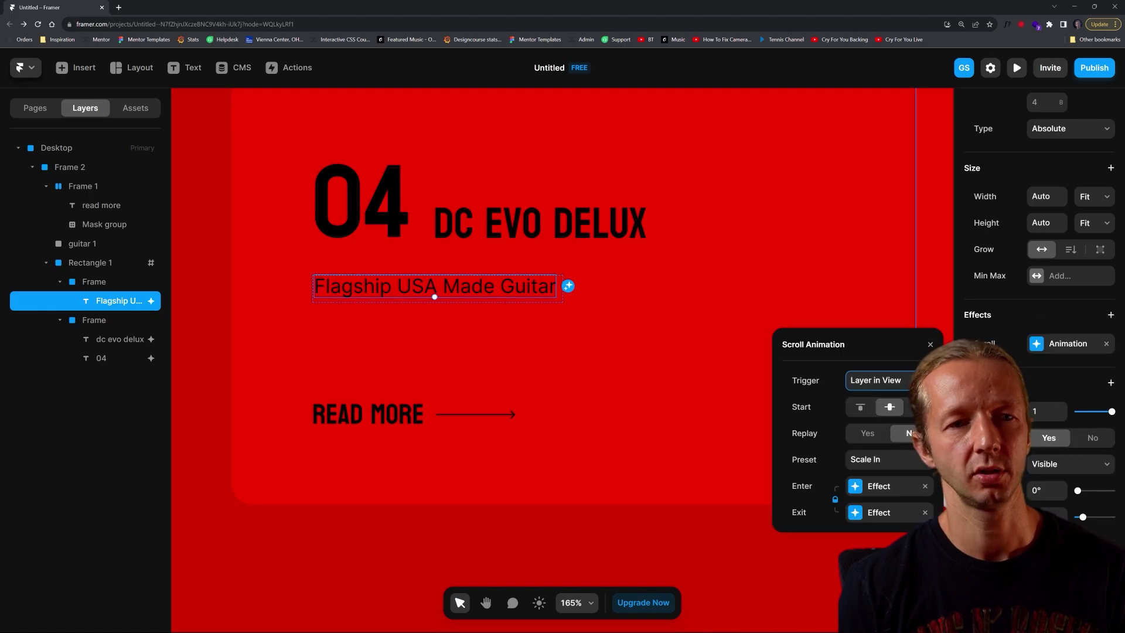
pyautogui.click(878, 415)
pyautogui.click(870, 407)
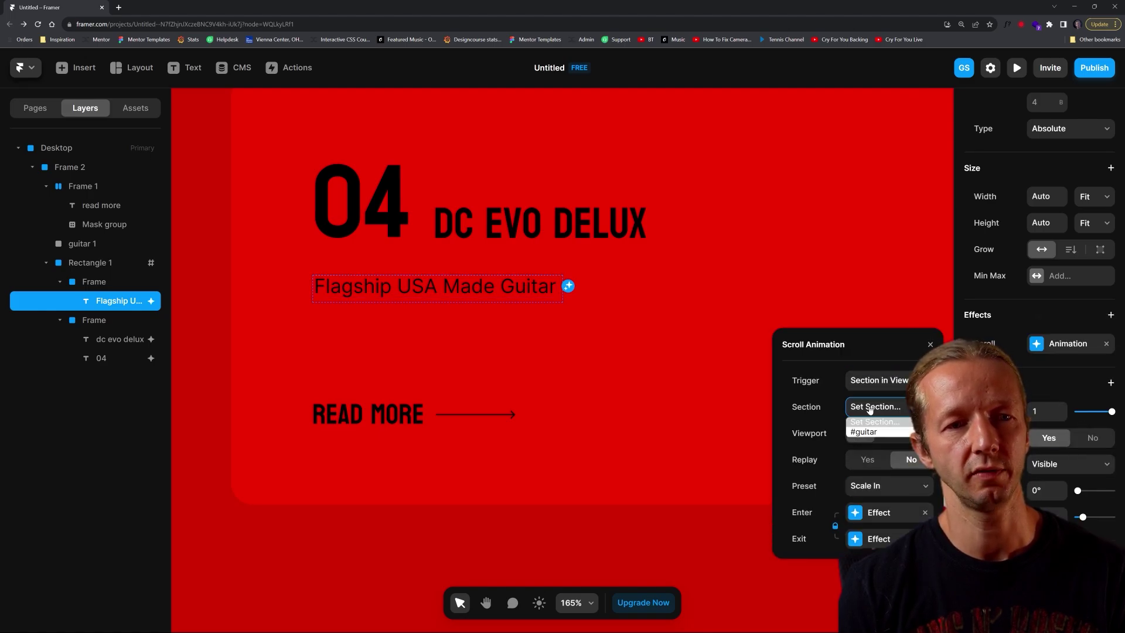
pyautogui.click(871, 432)
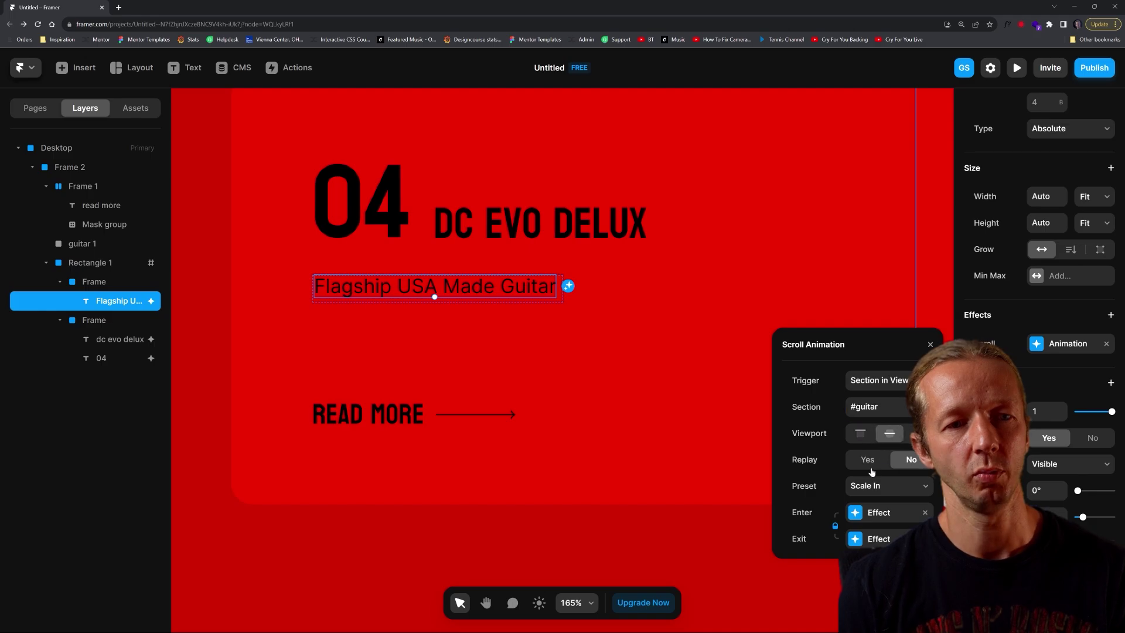
# - Enable replay for the scroll animation, apply the Slide In Top preset and unlink its Enter and Exit effects
pyautogui.click(877, 489)
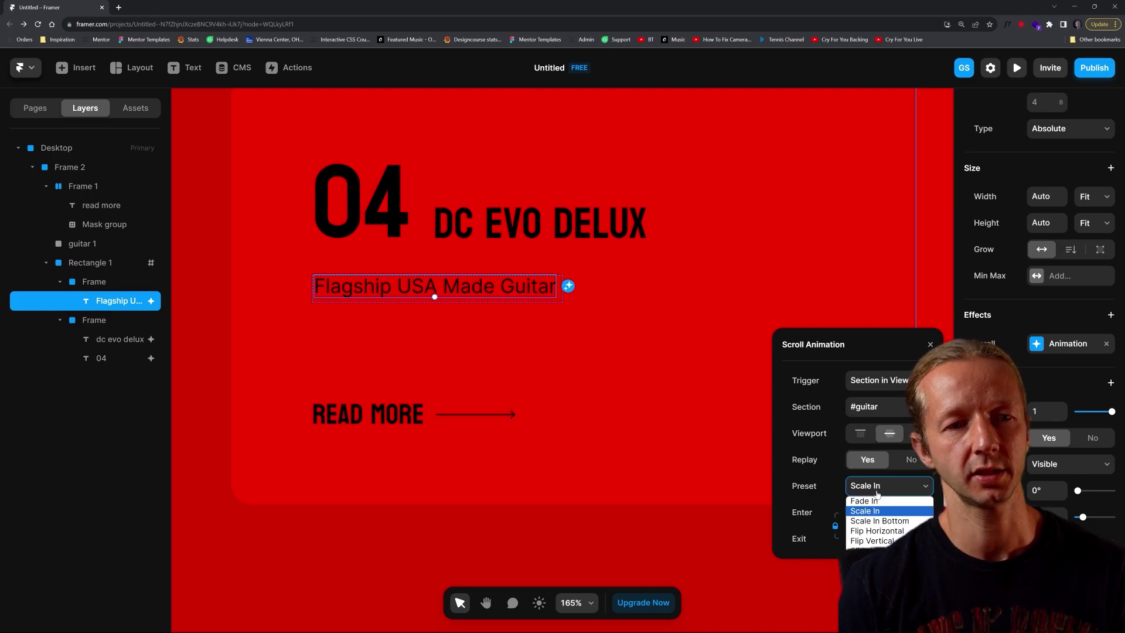
pyautogui.click(873, 551)
pyautogui.click(834, 526)
# - Set the Enter effect's opacity to 1 and its vertical offset to -22 for the Flagship USA Made Guitar text
pyautogui.click(871, 517)
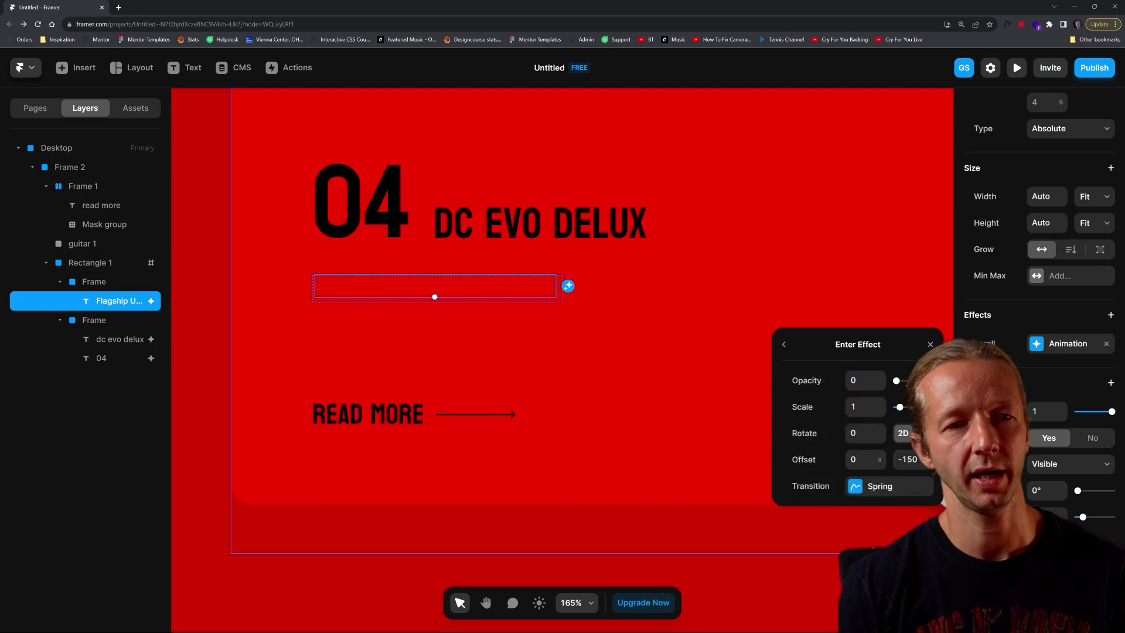
pyautogui.moveTo(900, 380); pyautogui.dragTo(932, 381)
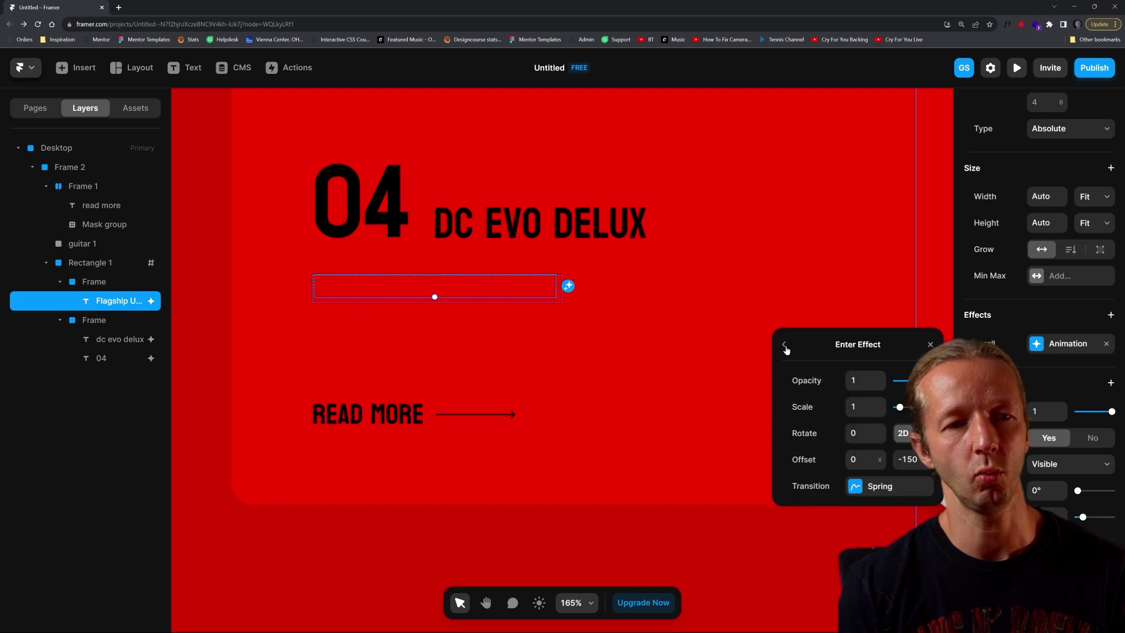
pyautogui.moveTo(877, 345)
pyautogui.mouseDown()
pyautogui.moveTo(886, 435)
pyautogui.moveTo(874, 334)
pyautogui.mouseUp()
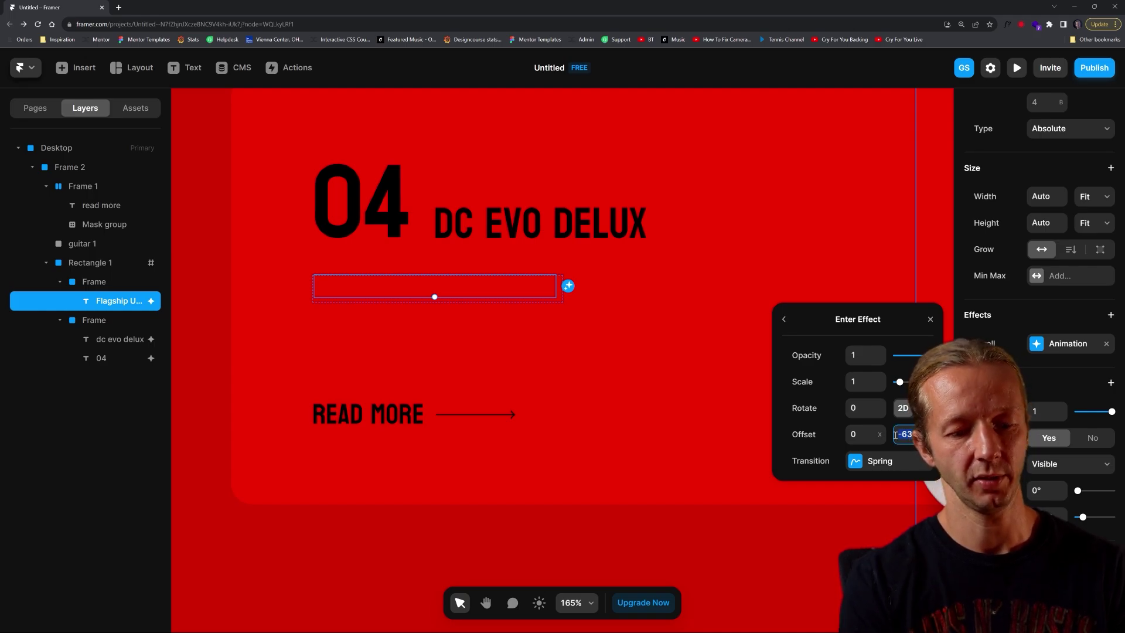
pyautogui.write('0')
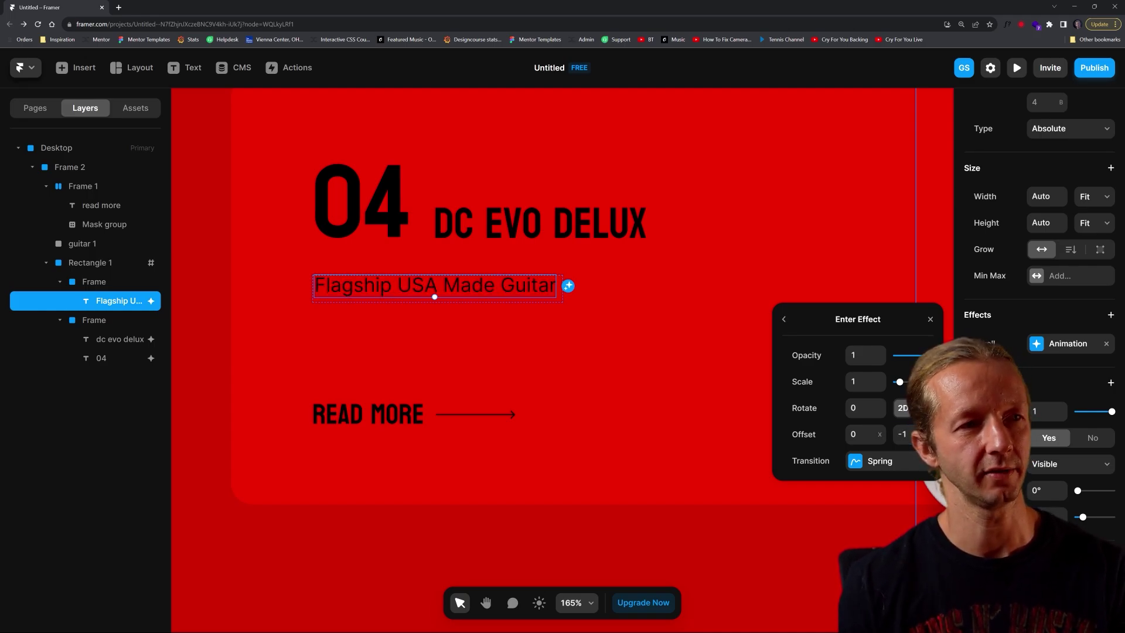
pyautogui.press('BackSpace')
pyautogui.write('-10')
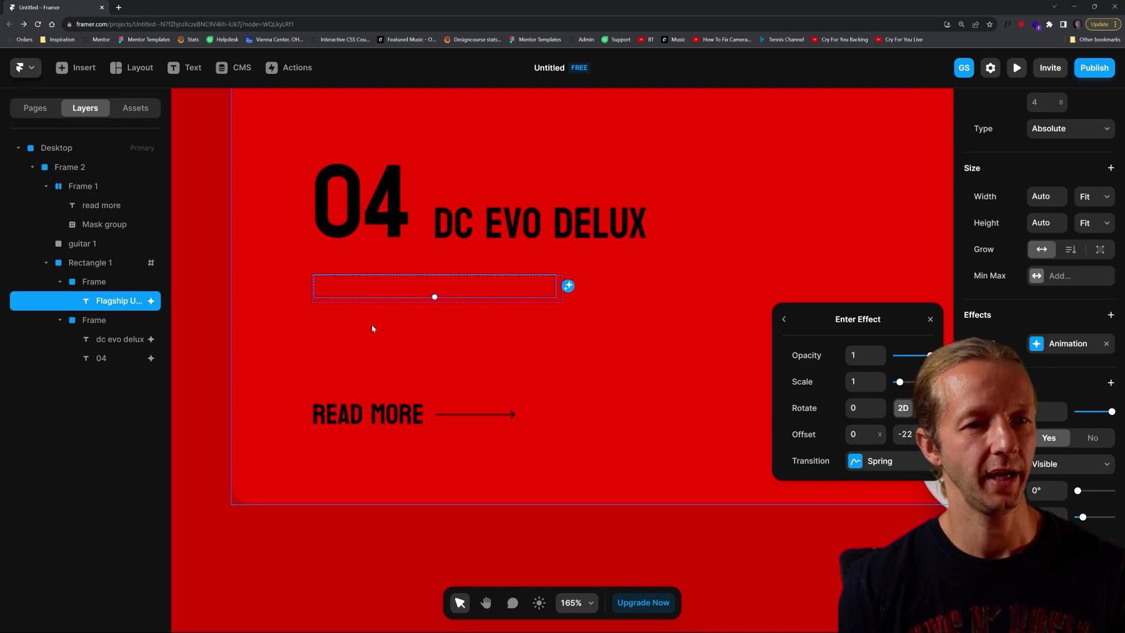
pyautogui.click(263, 288)
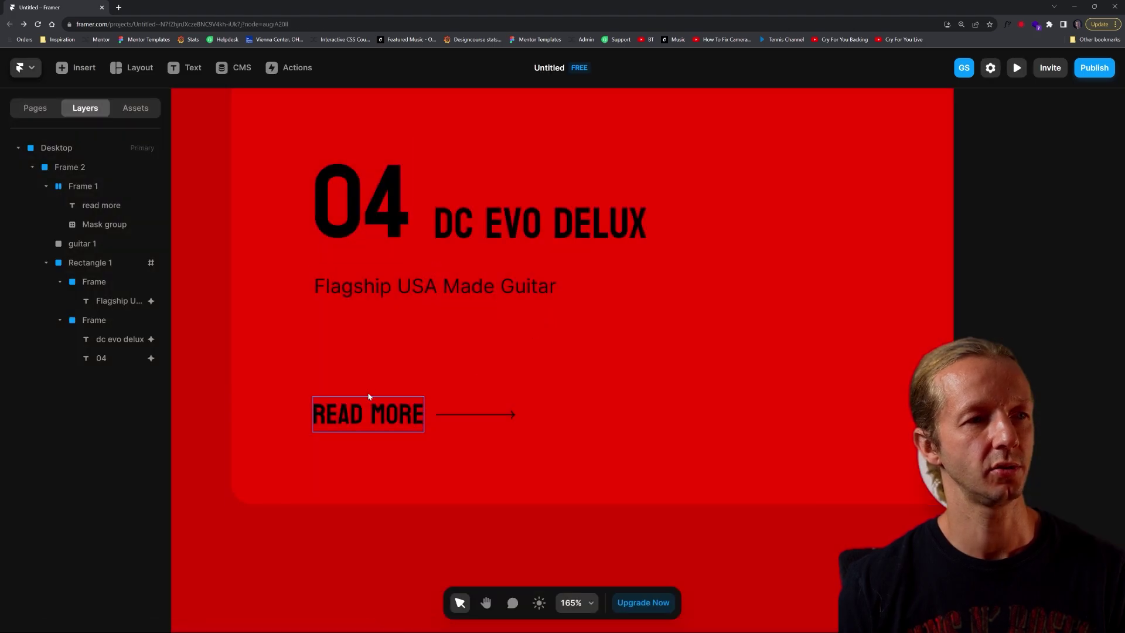
# - Set a 0.3 delay on the Spring transition of the Flagship USA Made Guitar text's Enter effect
pyautogui.click(374, 291)
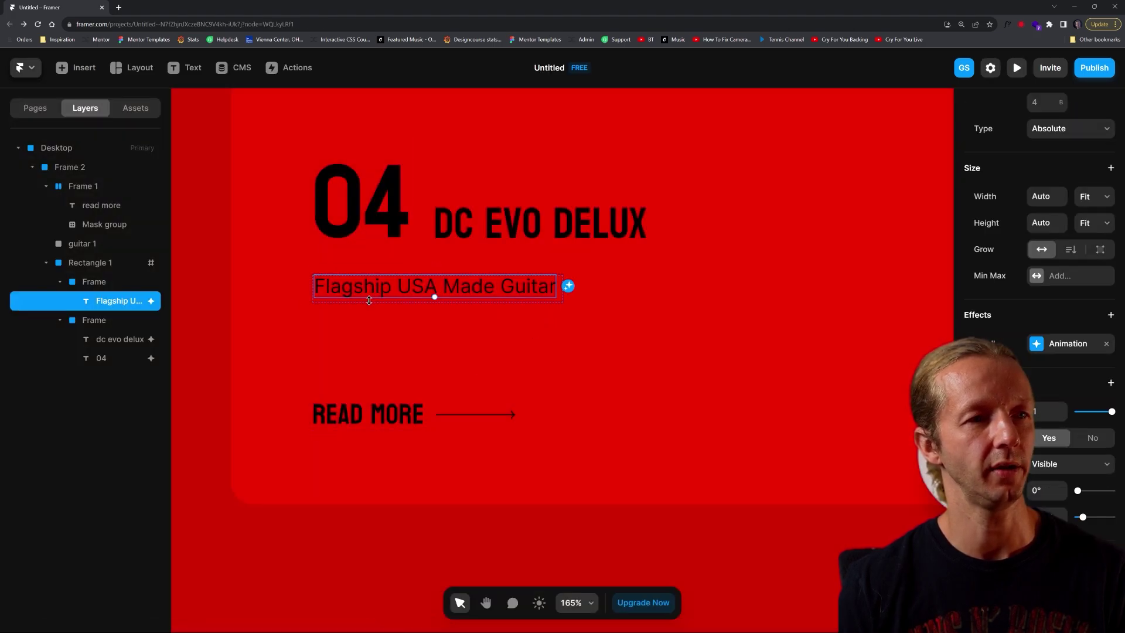
pyautogui.click(1052, 346)
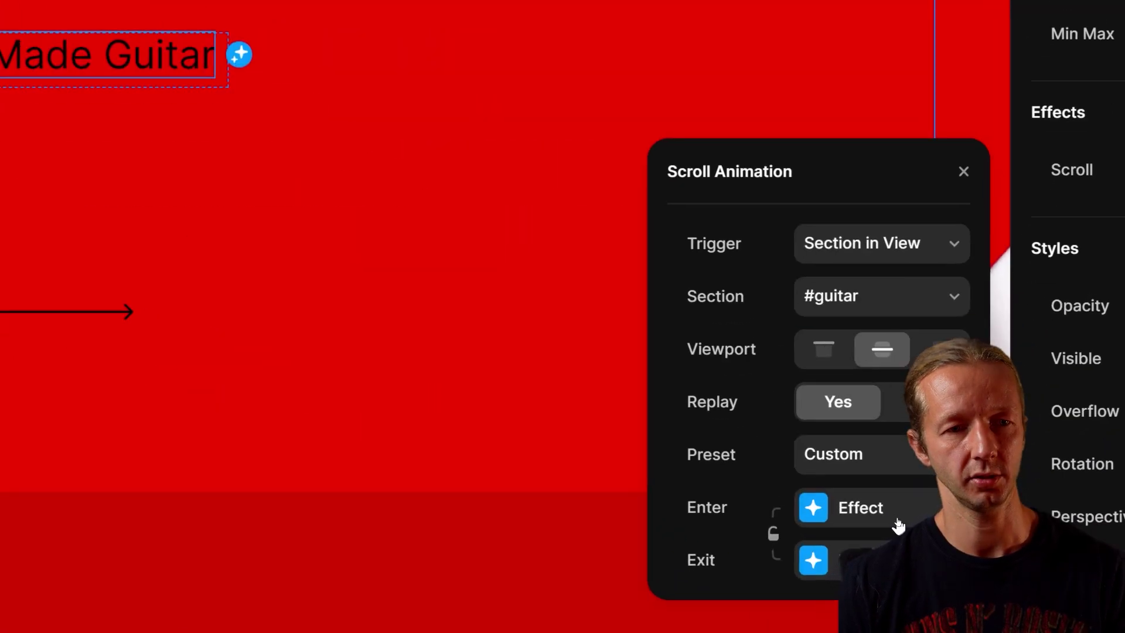
pyautogui.click(893, 519)
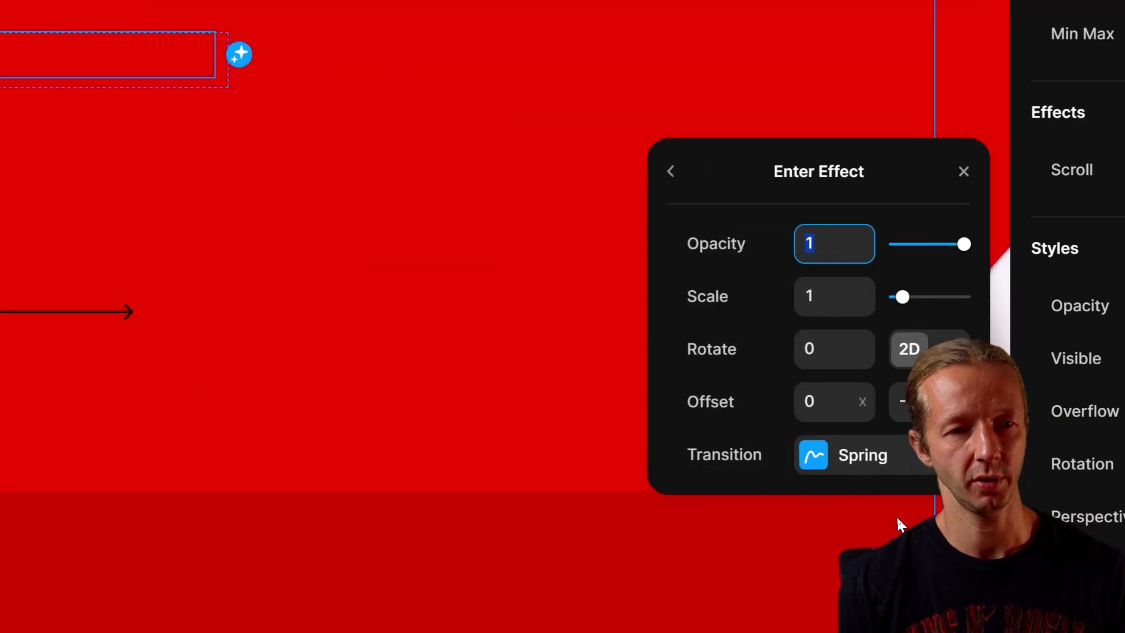
pyautogui.click(859, 458)
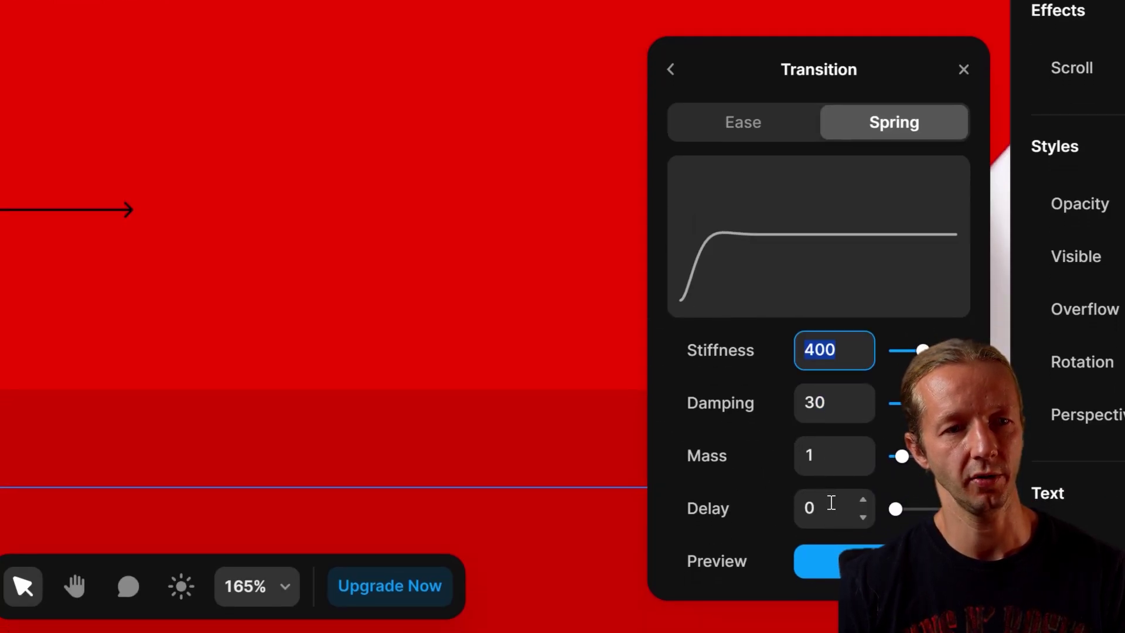
pyautogui.click(830, 502)
pyautogui.write('.3')
pyautogui.press('Return')
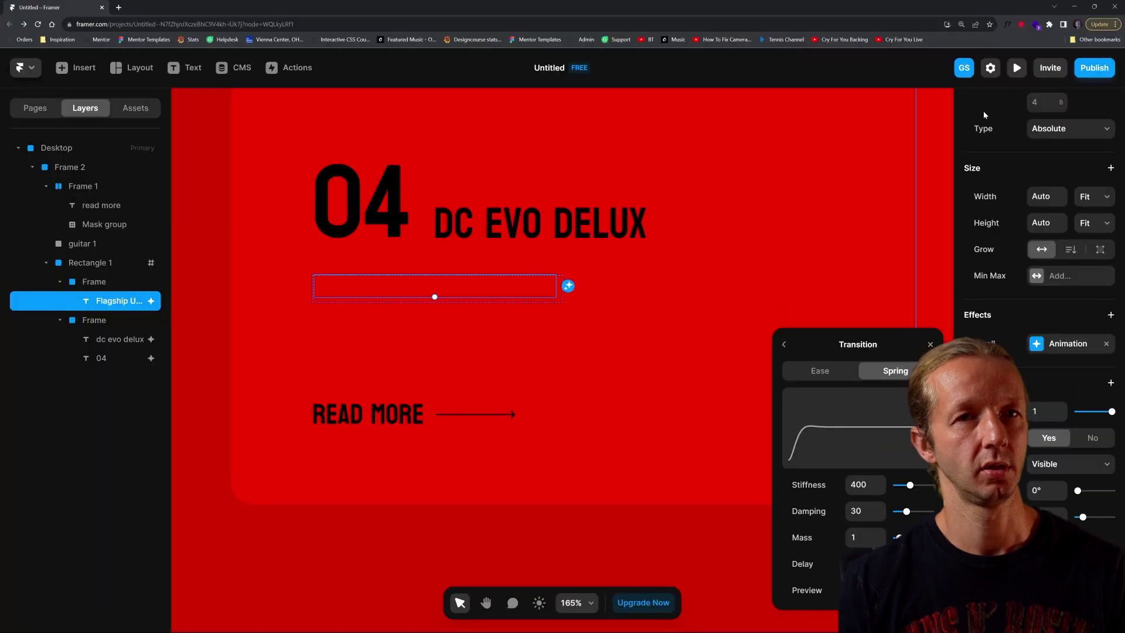
# - Preview the page, scroll to the guitar card to check the delayed subtitle animation, and return to the editor
pyautogui.click(1017, 68)
pyautogui.moveTo(955, 261); pyautogui.dragTo(954, 375)
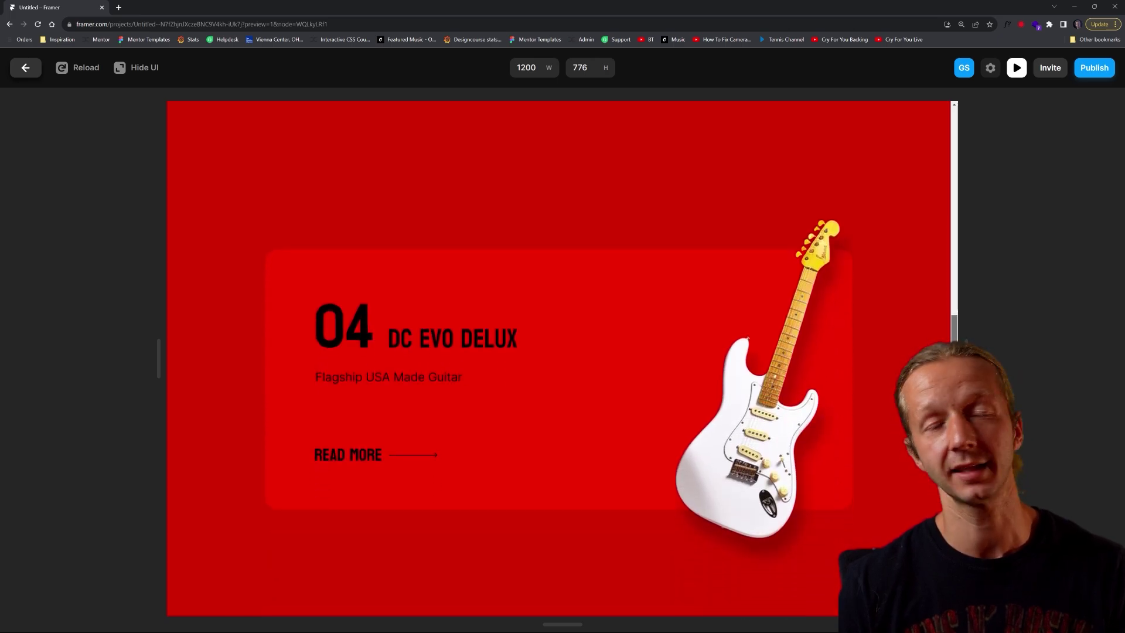
pyautogui.moveTo(955, 468)
pyautogui.mouseDown()
pyautogui.moveTo(955, 372)
pyautogui.moveTo(955, 483)
pyautogui.mouseUp()
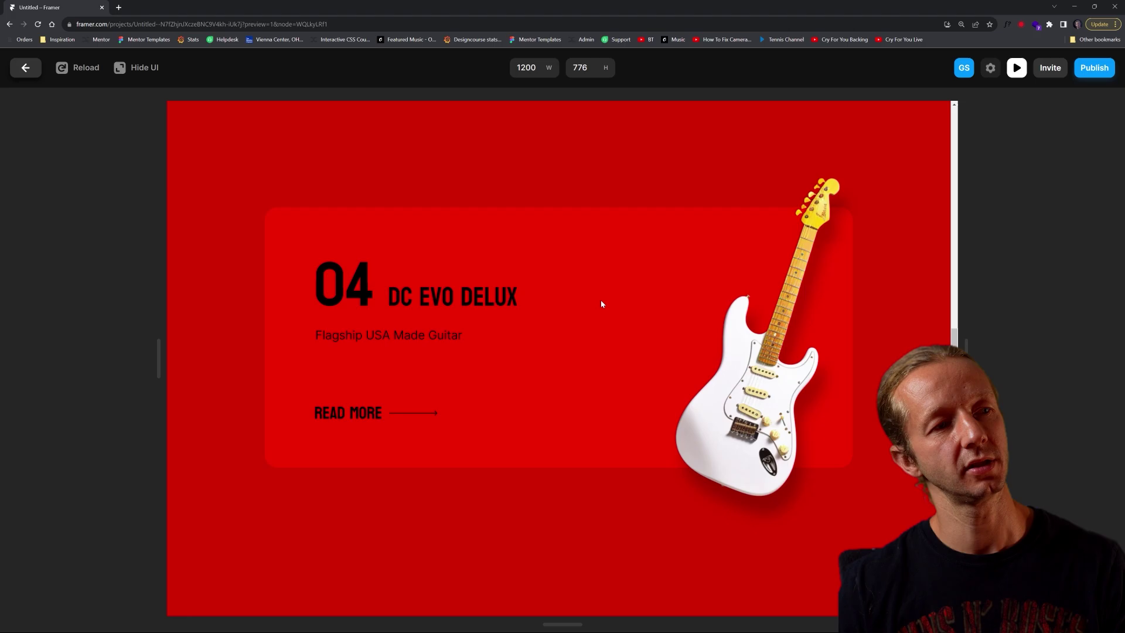
pyautogui.click(26, 69)
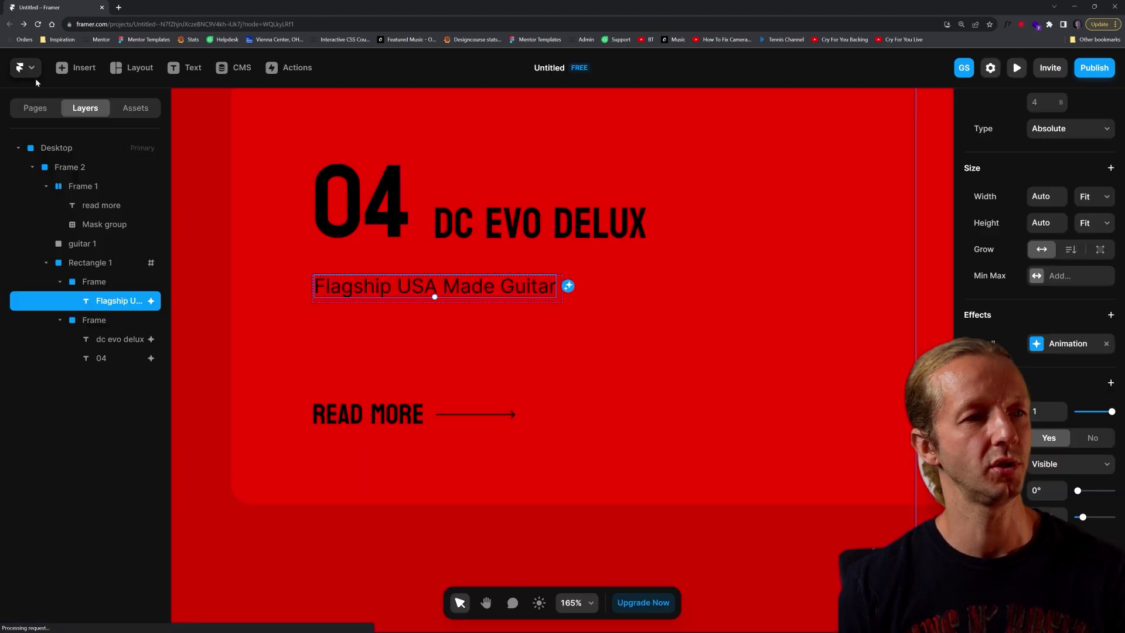
# - Draw a frame about 205 by 44 inside Rectangle 1, enclosing the Read More text and its arrow
pyautogui.click(425, 414)
pyautogui.click(423, 417)
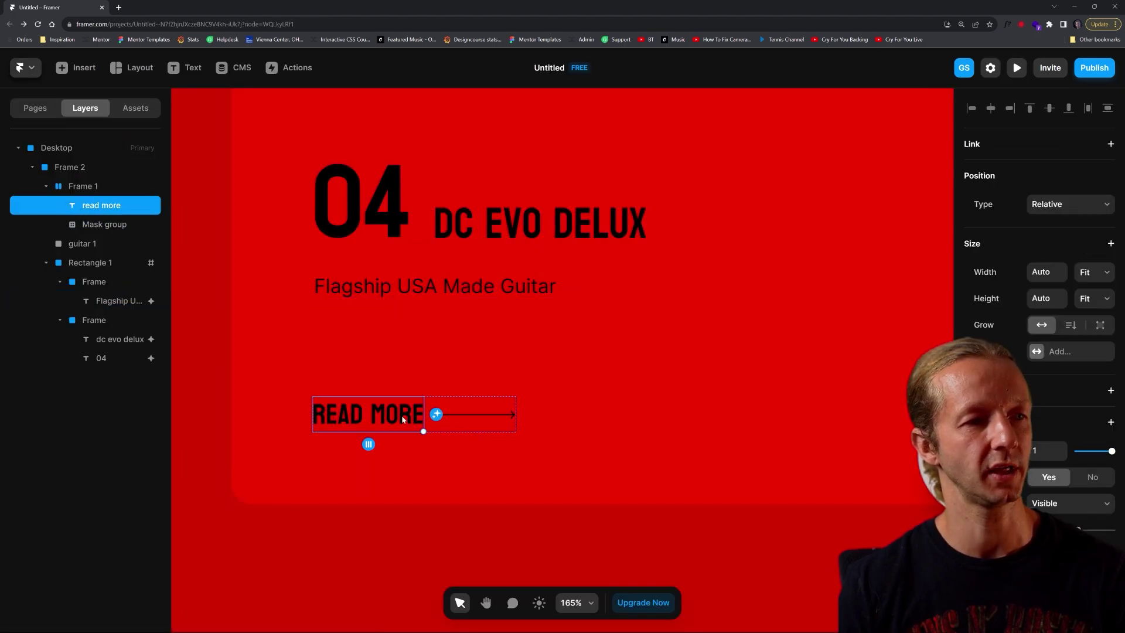
pyautogui.keyDown('shift'); pyautogui.click(463, 417); pyautogui.keyUp('shift')
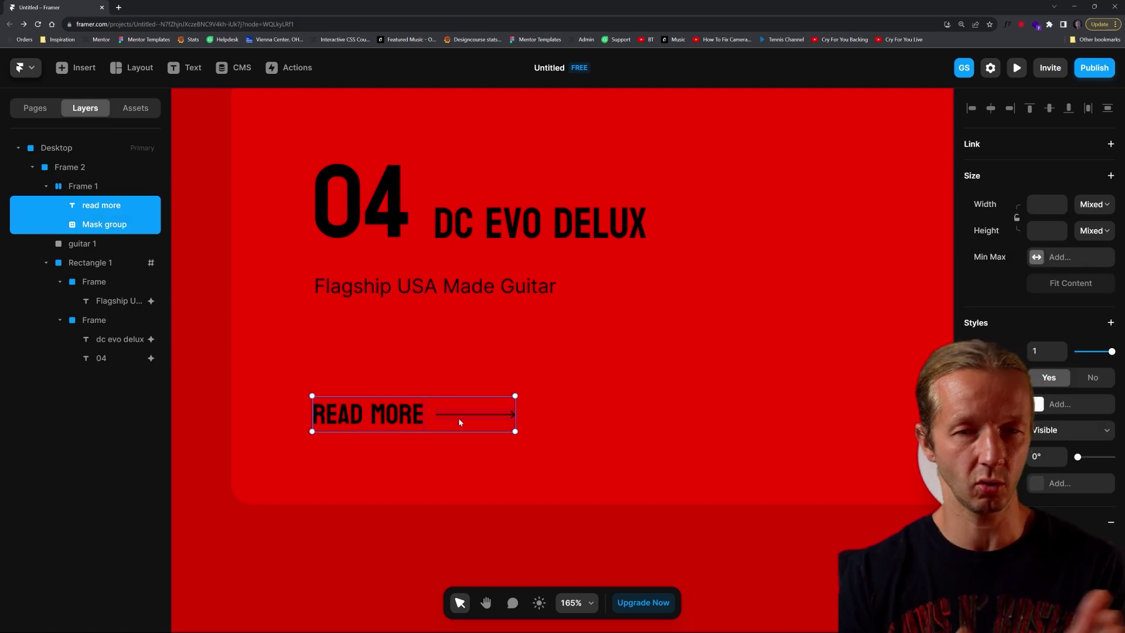
pyautogui.click(192, 361)
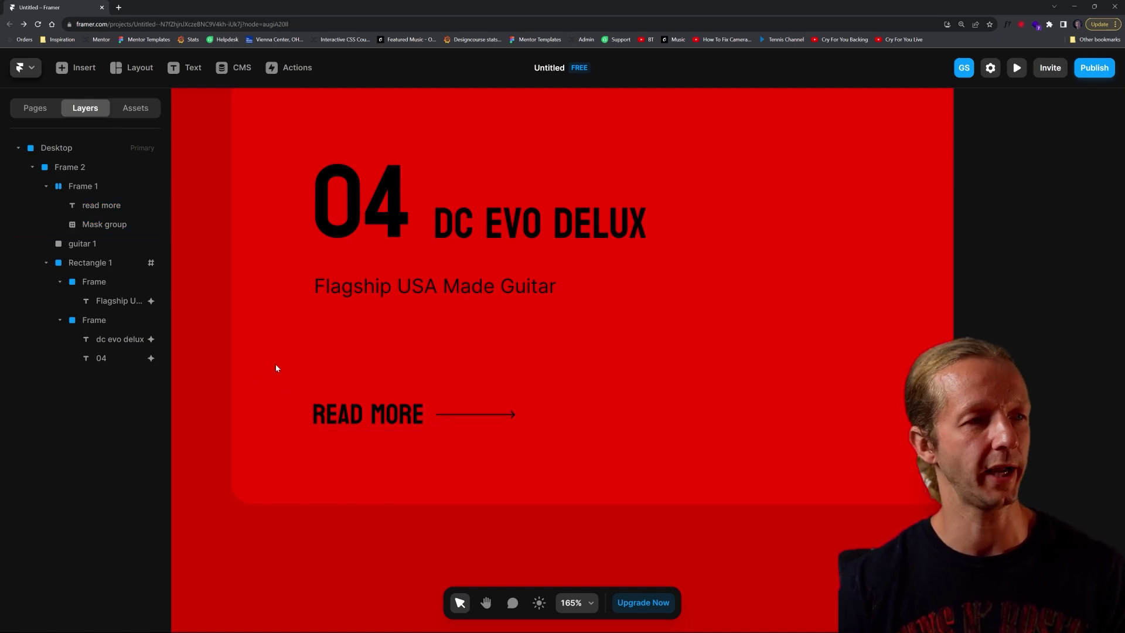
pyautogui.press('f')
pyautogui.moveTo(306, 390); pyautogui.dragTo(530, 437)
# - Remove the new frame's fill and nest Frame 1, with the Read More text and arrow, inside it
pyautogui.scroll(-5, 1078, 473)
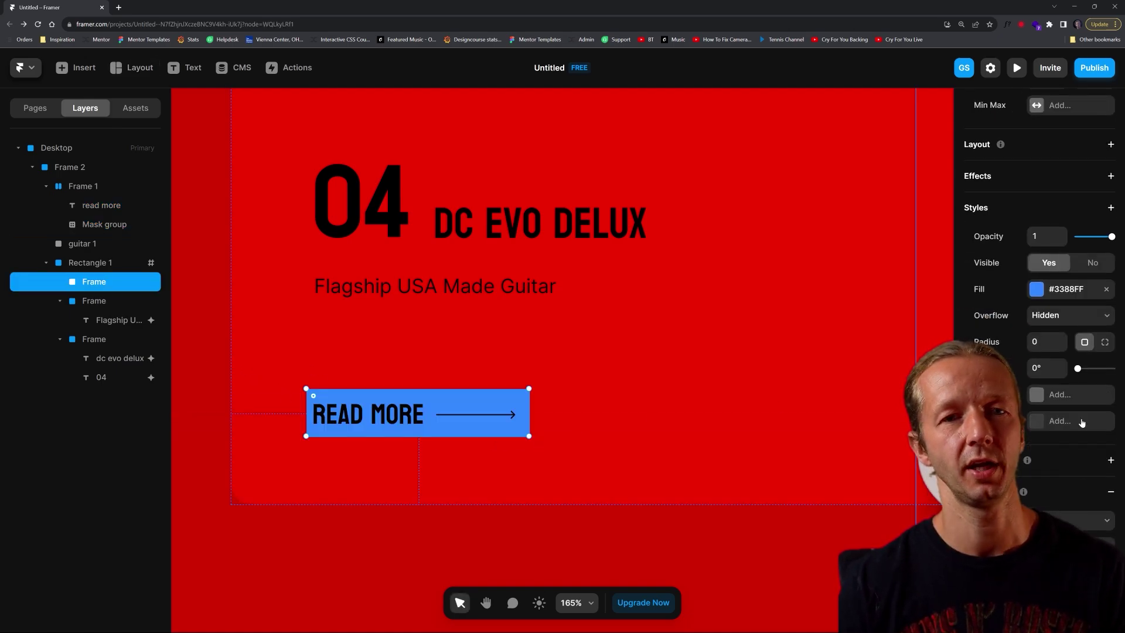
pyautogui.click(1107, 290)
pyautogui.scroll(5, 1083, 328)
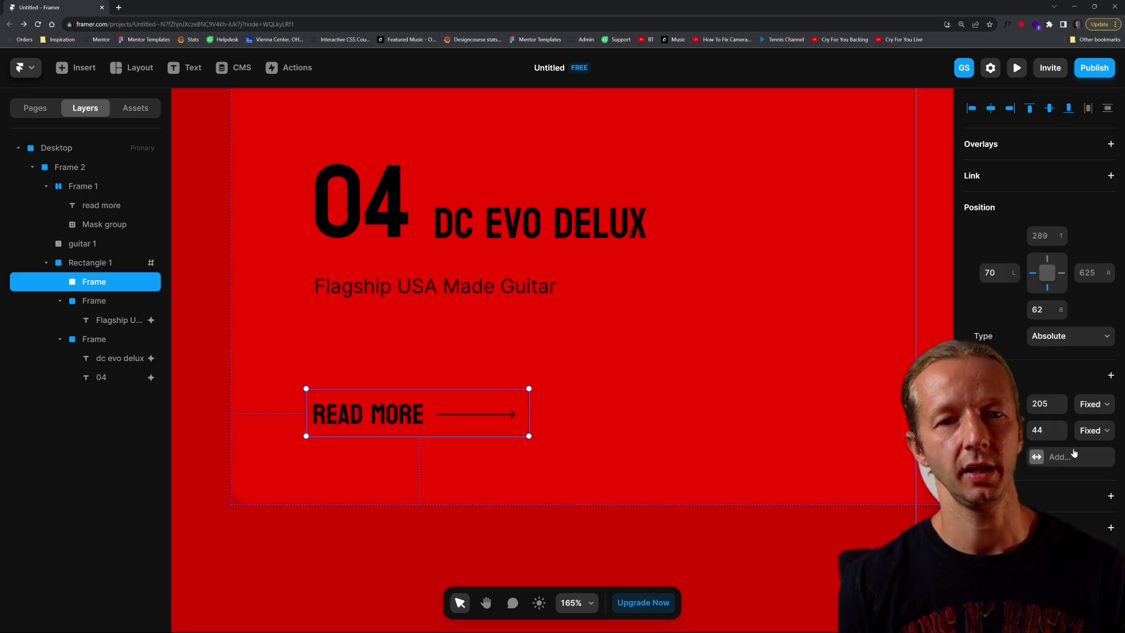
pyautogui.scroll(-5, 1074, 452)
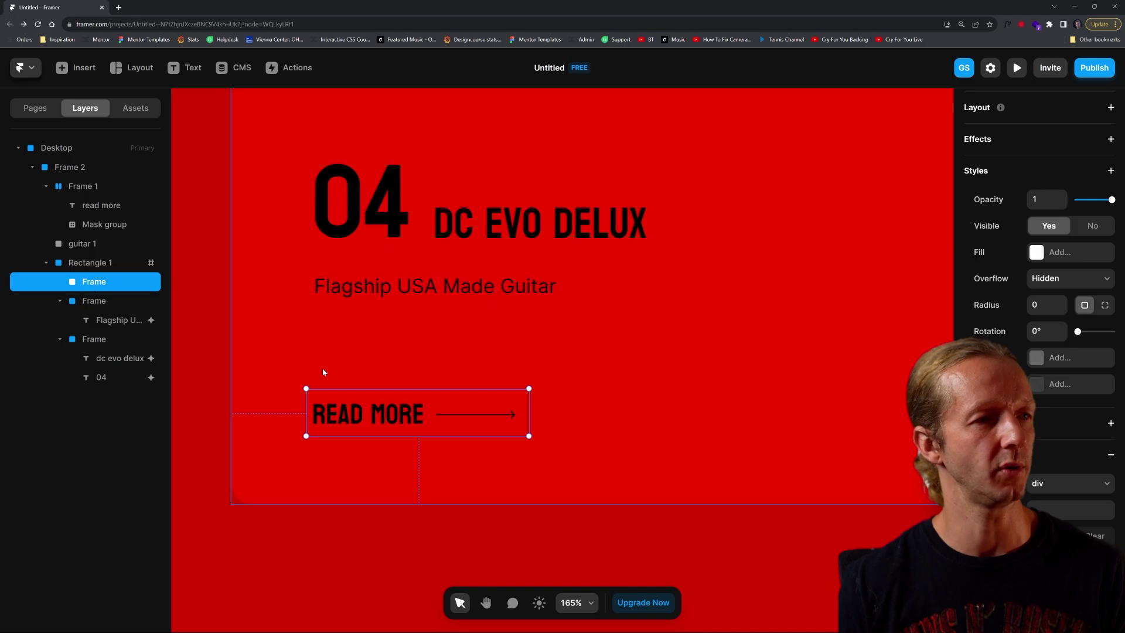
pyautogui.moveTo(94, 186); pyautogui.dragTo(102, 279)
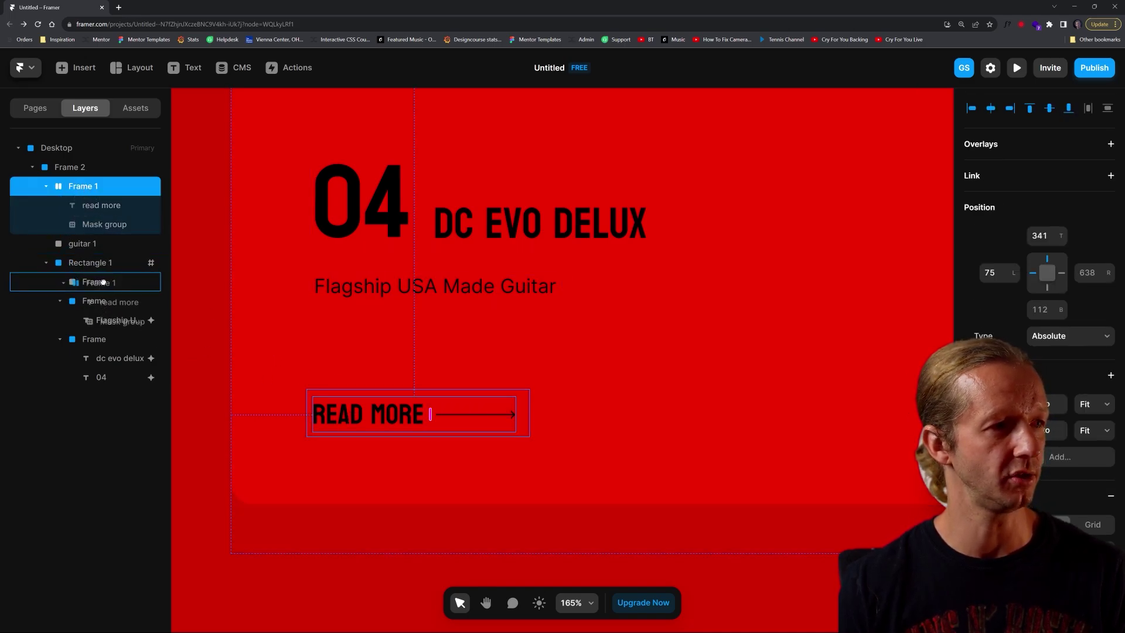
pyautogui.moveTo(103, 282); pyautogui.dragTo(103, 283)
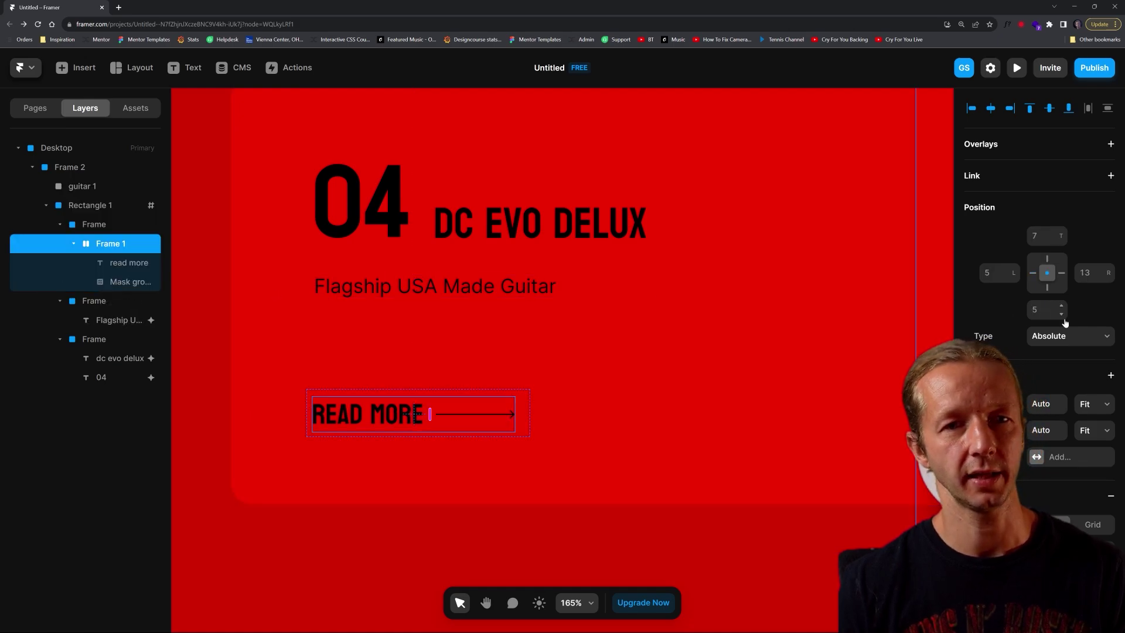
# - Add a Scroll Animation to Frame 1, triggered by the #guitar section in view, with centre viewport, replay on and the Slide In Top preset
pyautogui.scroll(-5, 1105, 287)
pyautogui.scroll(-4, 1105, 287)
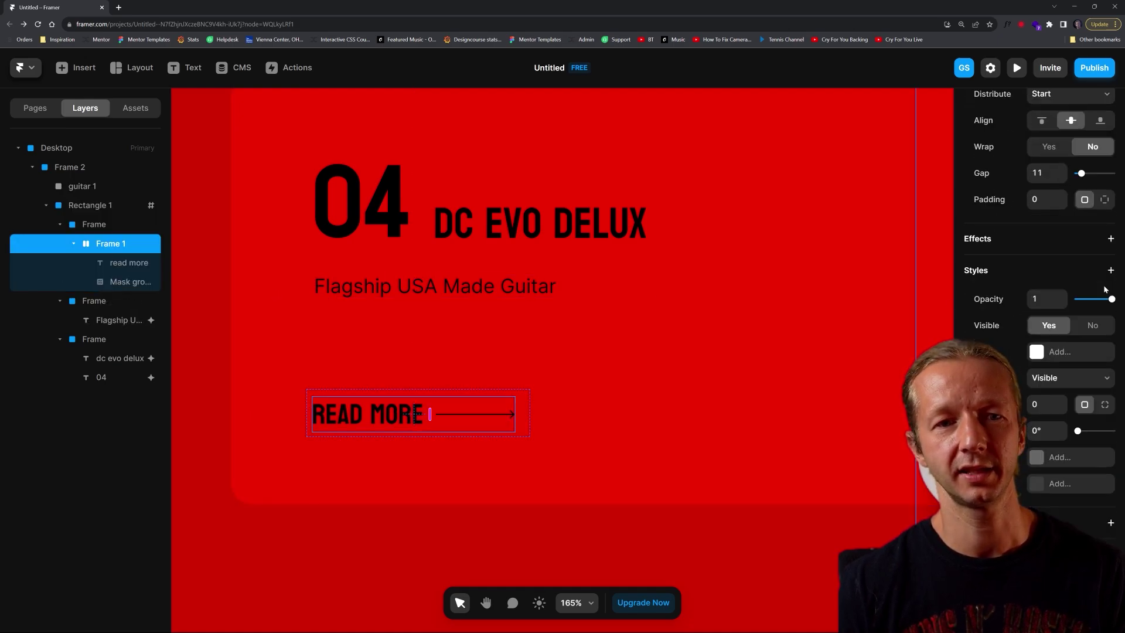
pyautogui.scroll(4, 1109, 307)
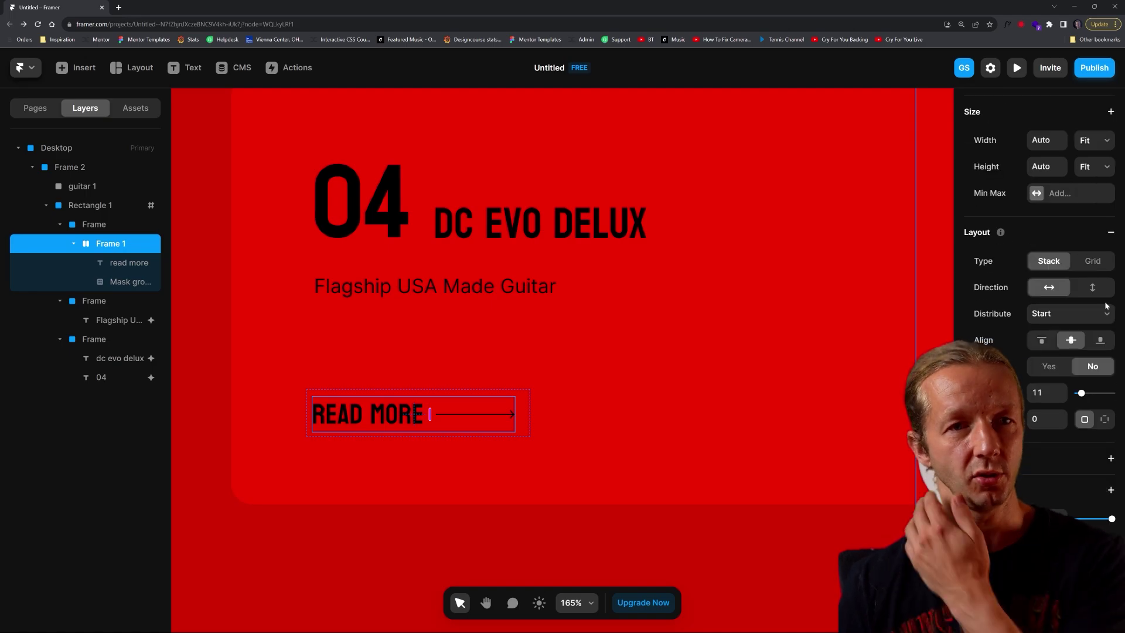
pyautogui.scroll(-4, 1106, 242)
pyautogui.click(1108, 240)
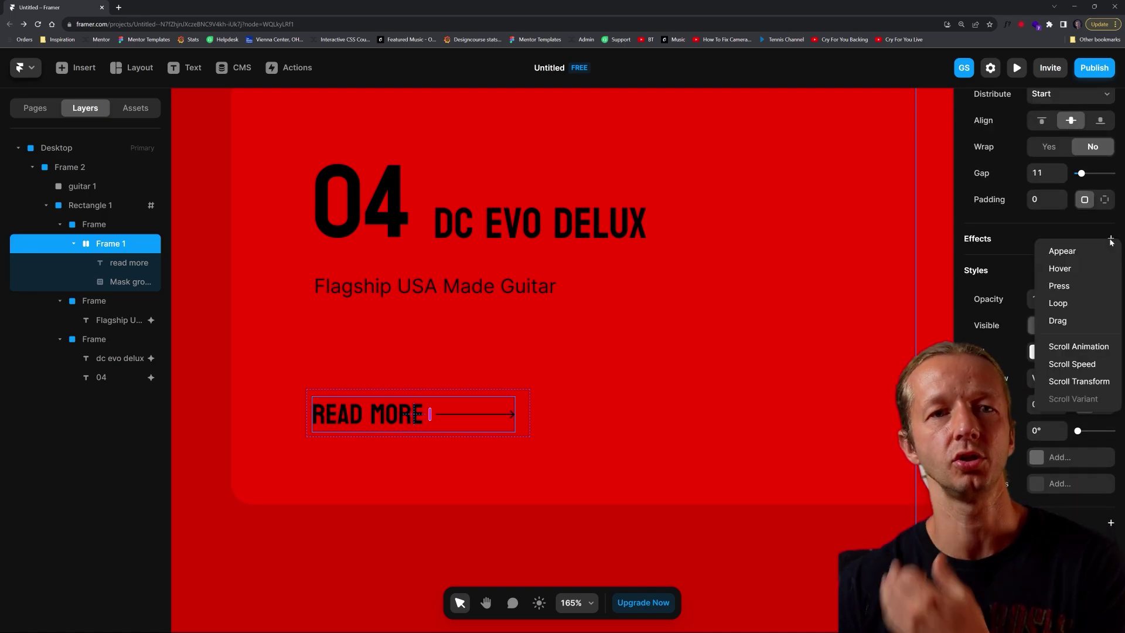
pyautogui.click(1073, 348)
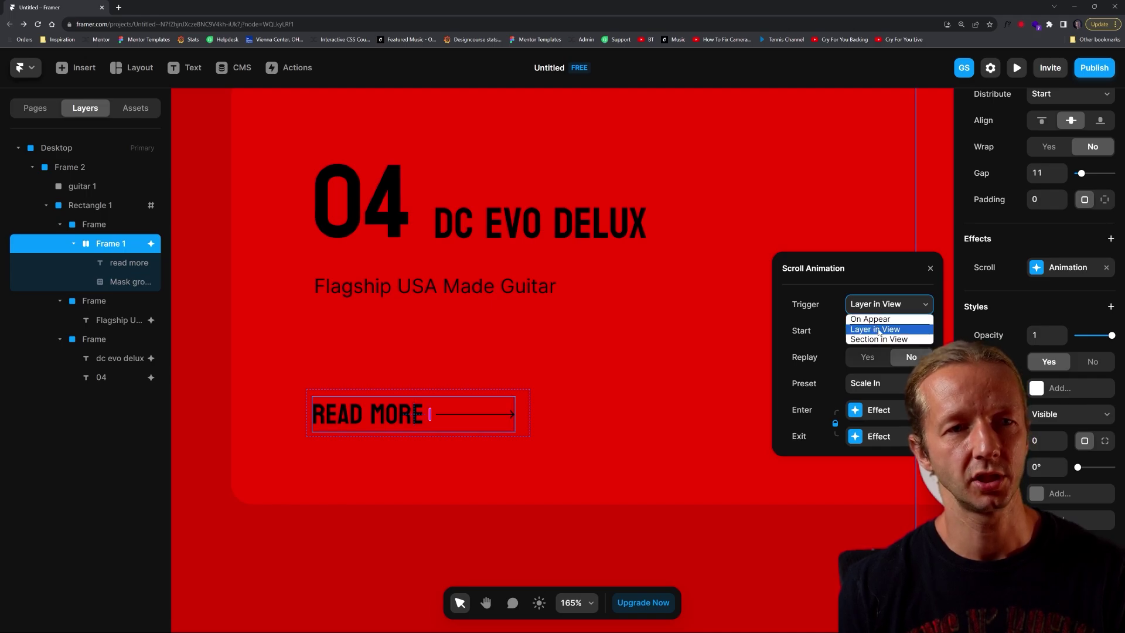
pyautogui.click(880, 340)
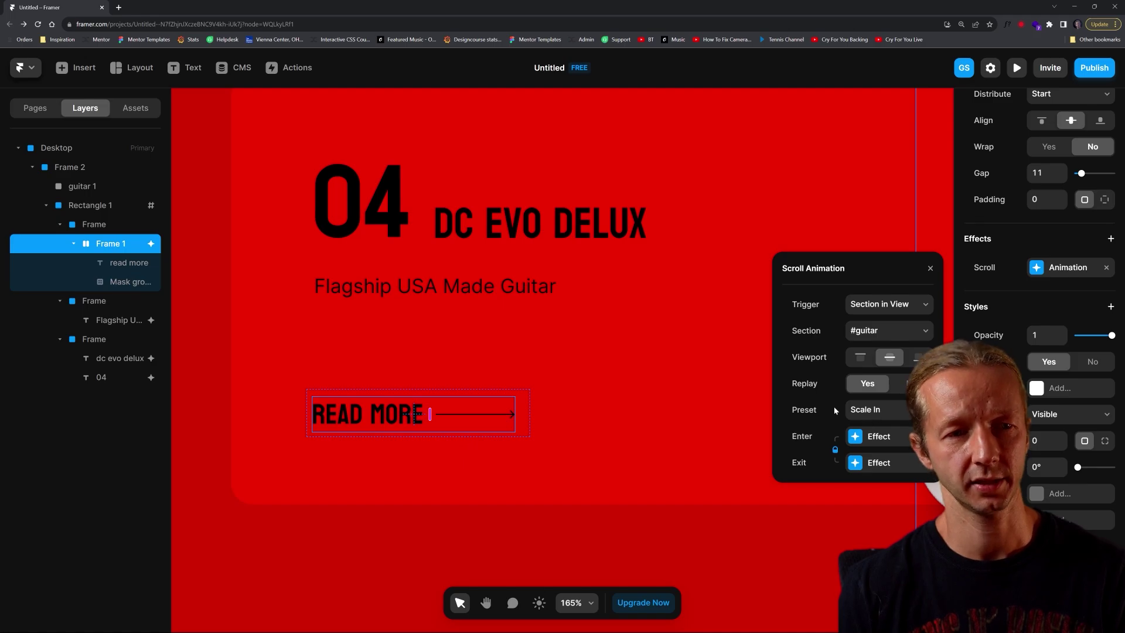
pyautogui.click(886, 412)
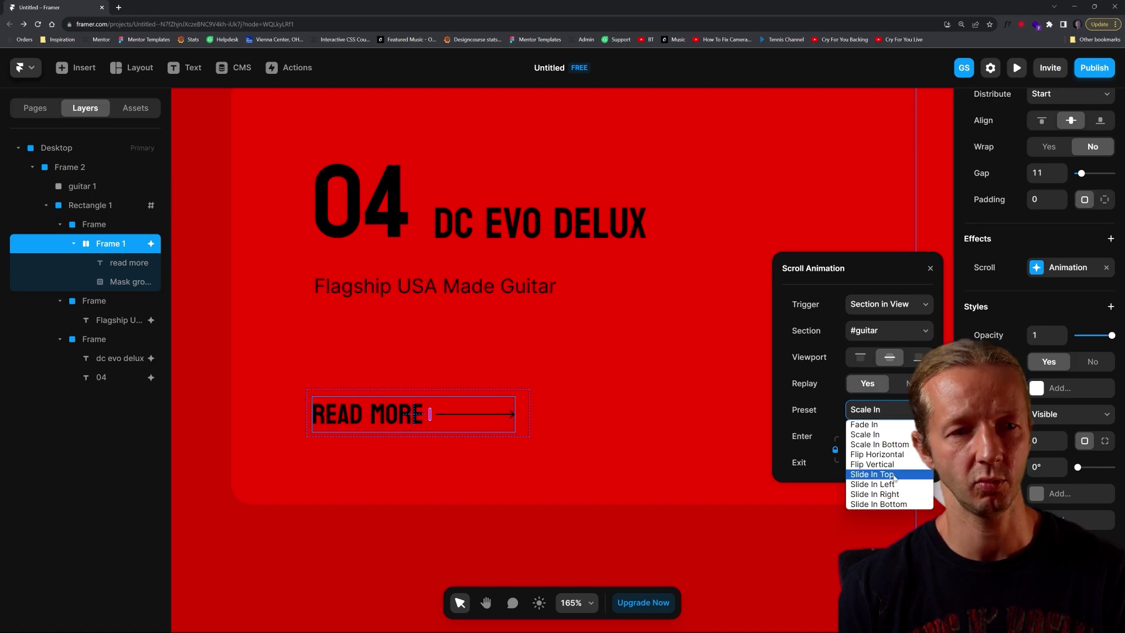
pyautogui.click(890, 475)
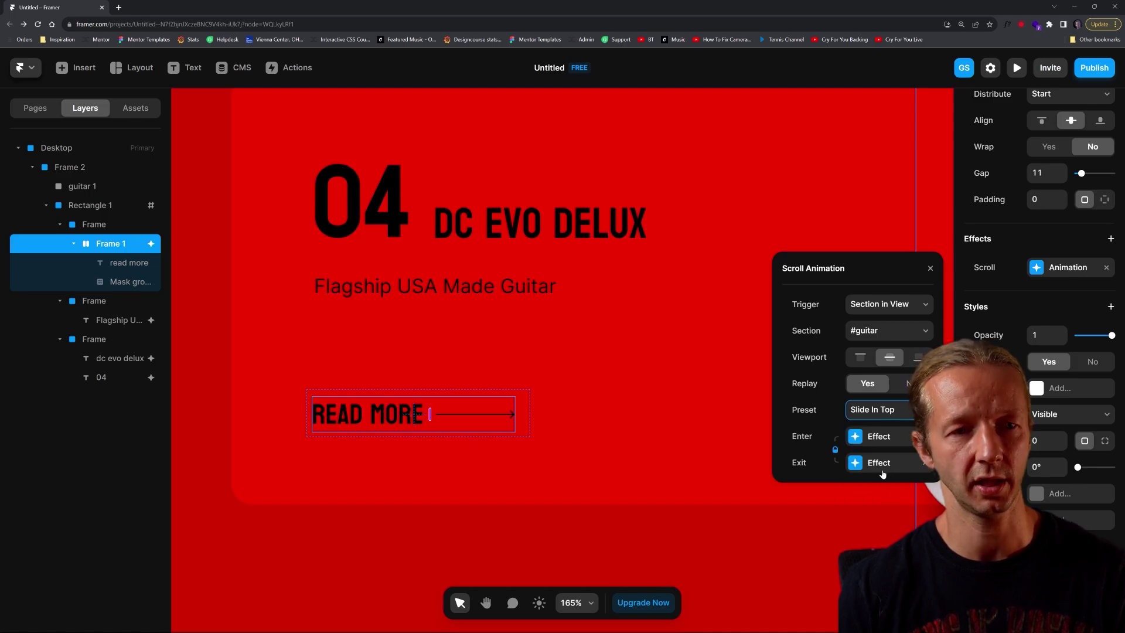
# - Set Frame 1's Enter effect to opacity 1 with a negative vertical offset that hides Read More, and give its Spring transition a 0.6 delay
pyautogui.click(872, 436)
pyautogui.moveTo(897, 304); pyautogui.dragTo(931, 304)
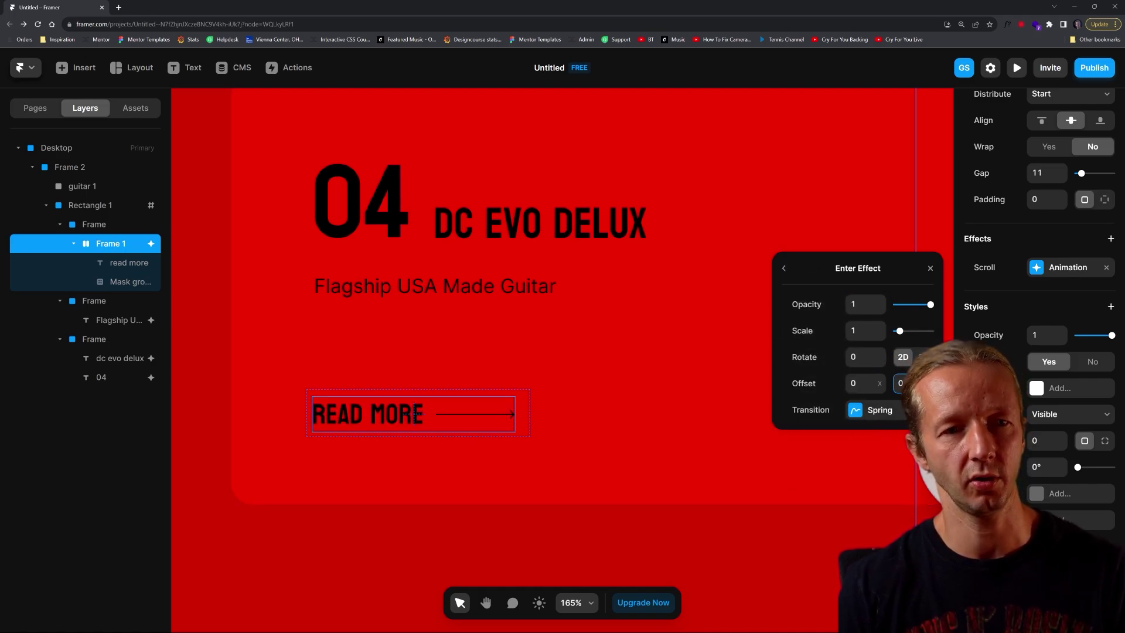
pyautogui.moveTo(928, 384); pyautogui.dragTo(928, 394)
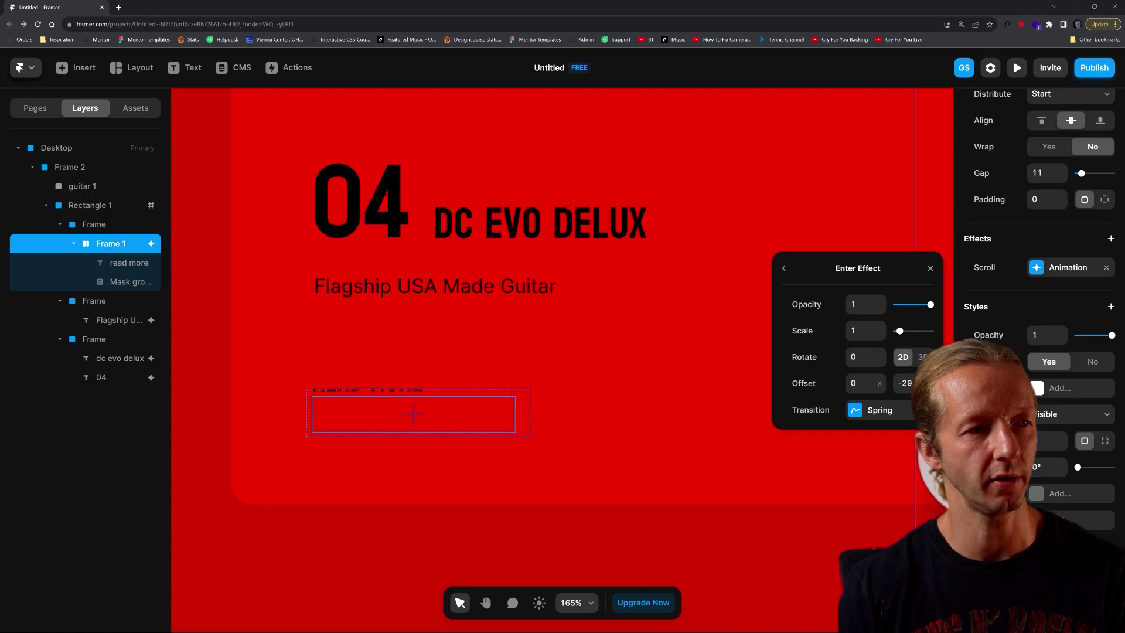
pyautogui.click(877, 411)
pyautogui.write('.6s')
pyautogui.press('BackSpace')
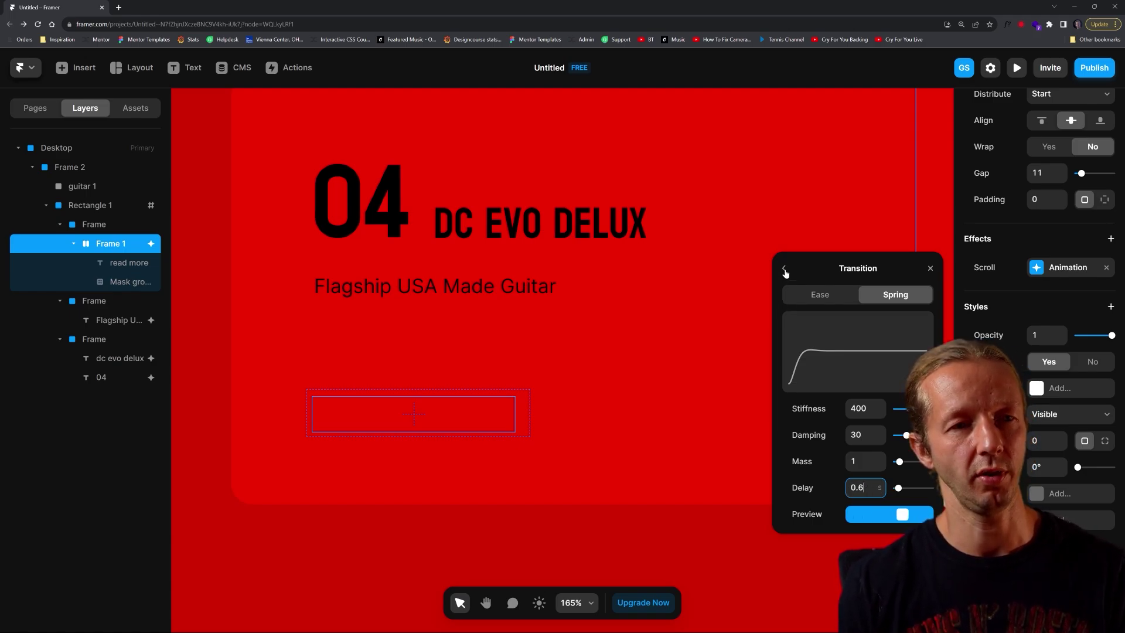
pyautogui.click(784, 269)
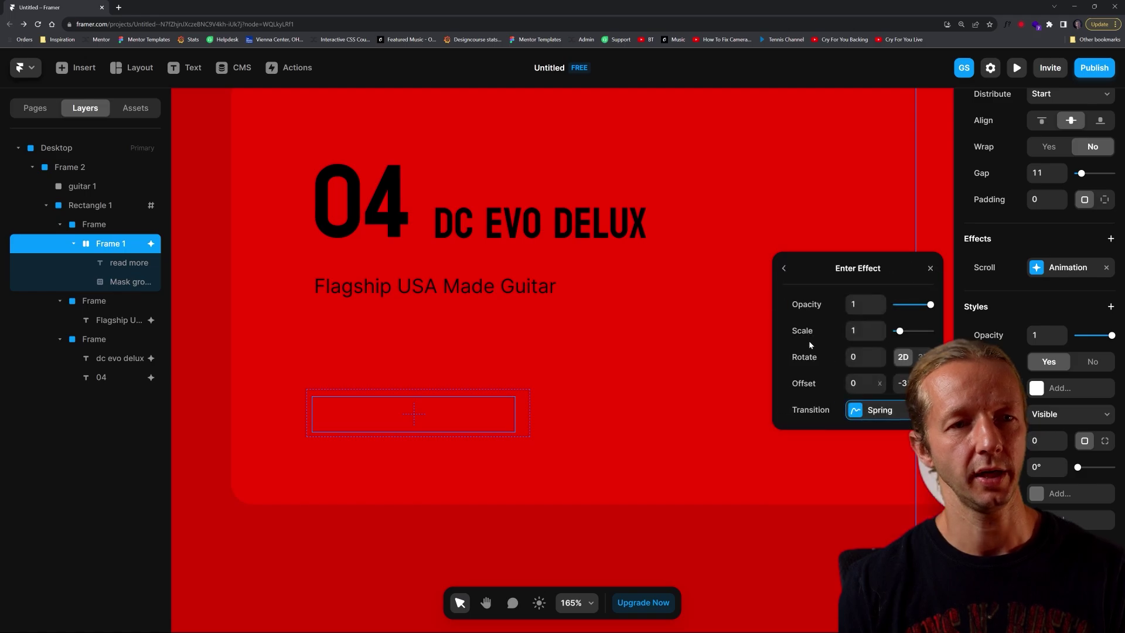
pyautogui.click(798, 271)
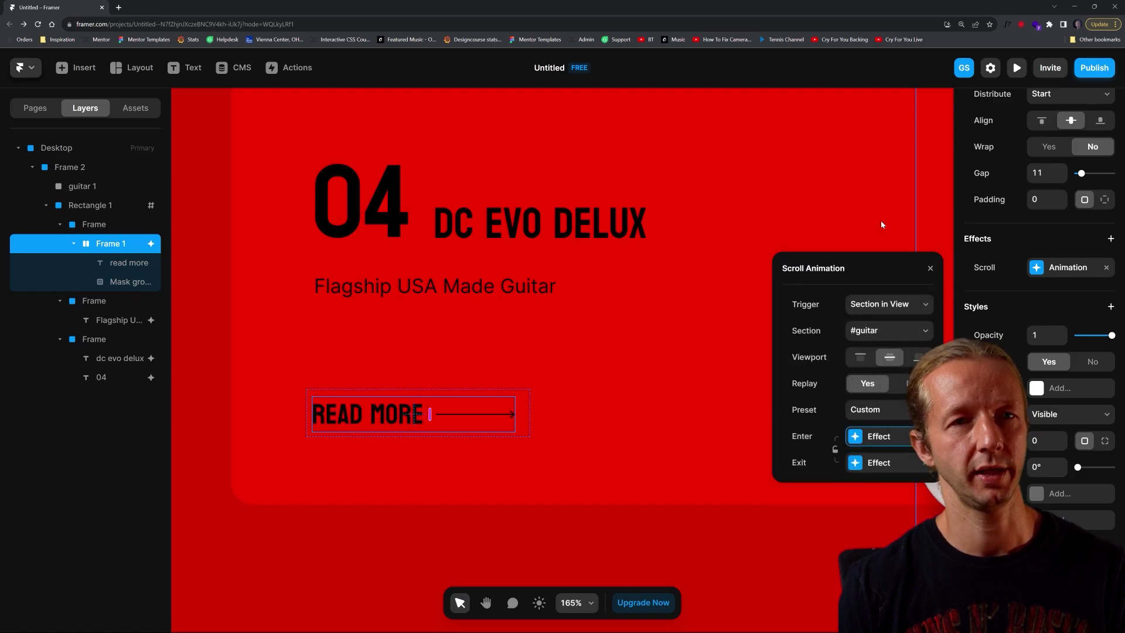
# - Preview the page to check the delayed Read More animation on the guitar card, and return to the editor
pyautogui.hotkey('ctrl', 'p')
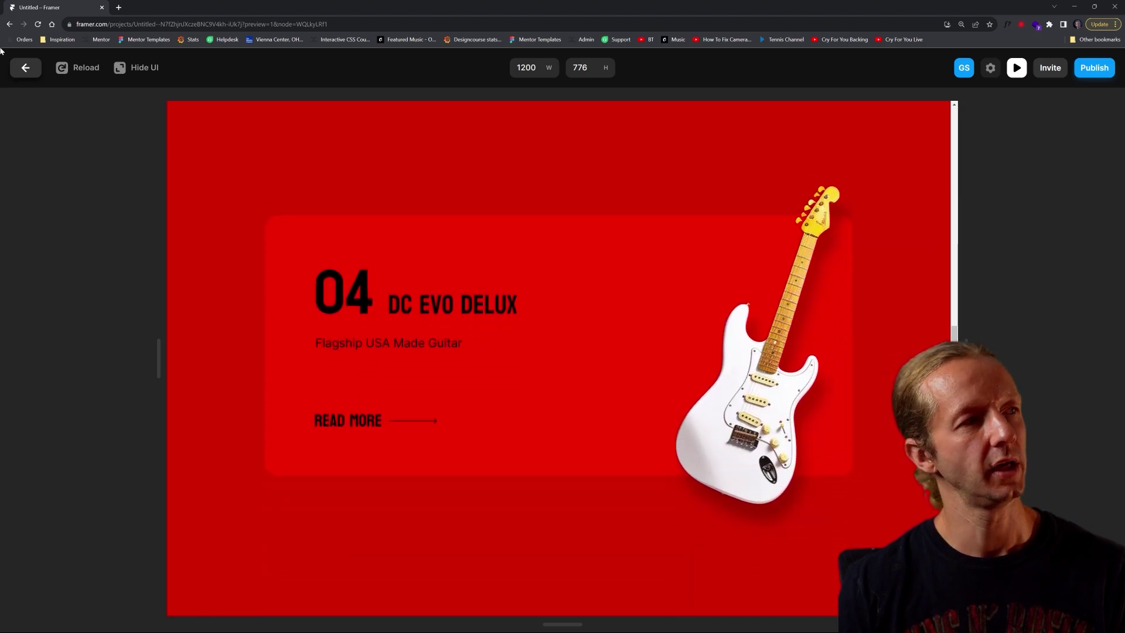
pyautogui.click(26, 68)
# - Add a Scroll Animation effect to the guitar 1 image
pyautogui.scroll(-5, 767, 354)
pyautogui.press('space')
pyautogui.moveTo(903, 288); pyautogui.dragTo(782, 302)
pyautogui.scroll(5, 715, 301)
pyautogui.press('v')
pyautogui.click(764, 314)
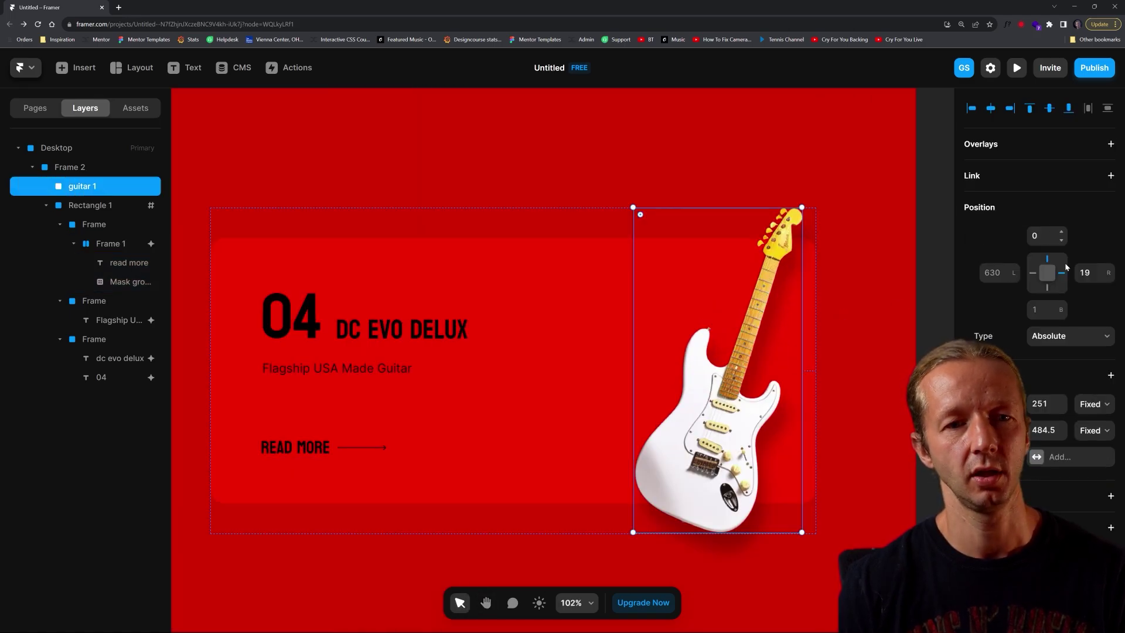
pyautogui.scroll(-5, 1080, 334)
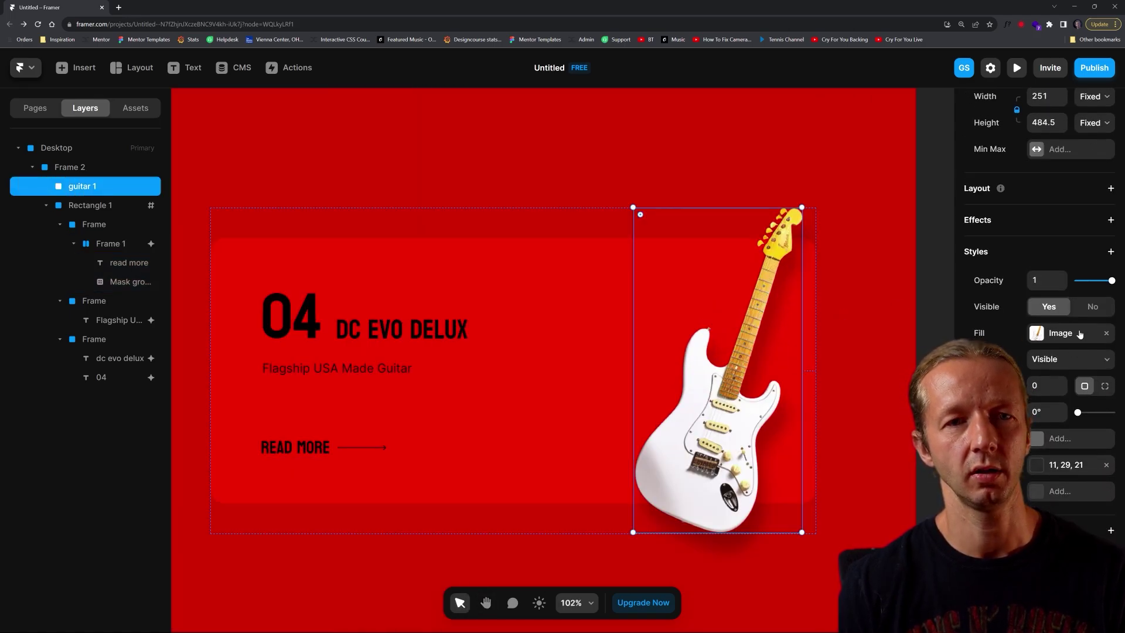
pyautogui.click(1111, 216)
pyautogui.click(1058, 331)
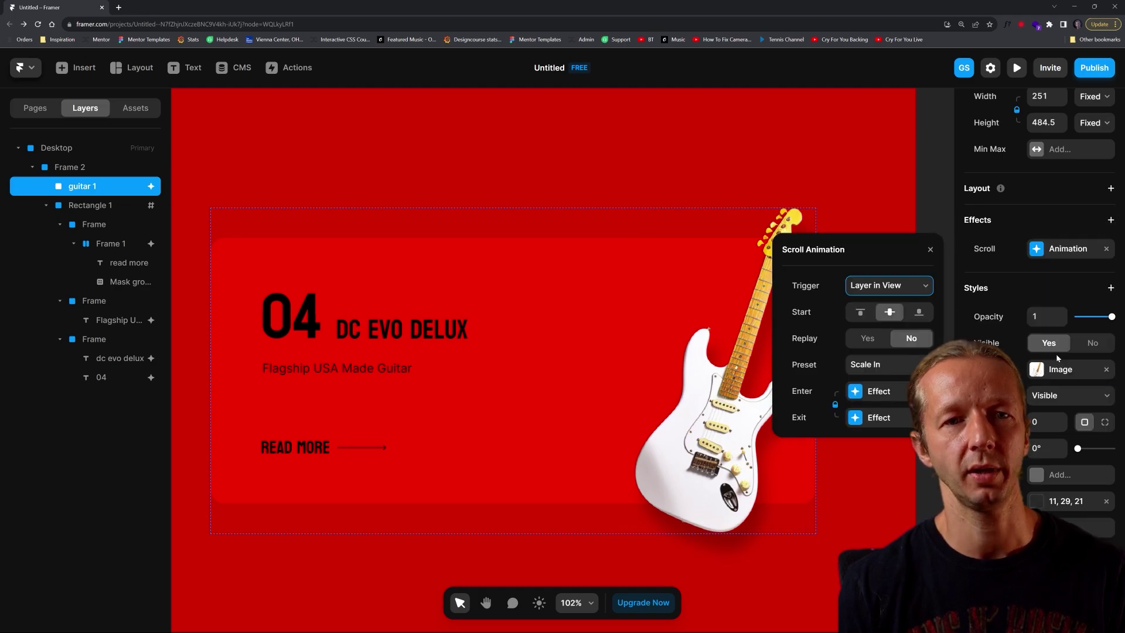
# - Trigger the guitar image's animation on the #guitar section in view, with centre viewport, replay on and the Slide In Top preset
pyautogui.click(879, 285)
pyautogui.click(879, 321)
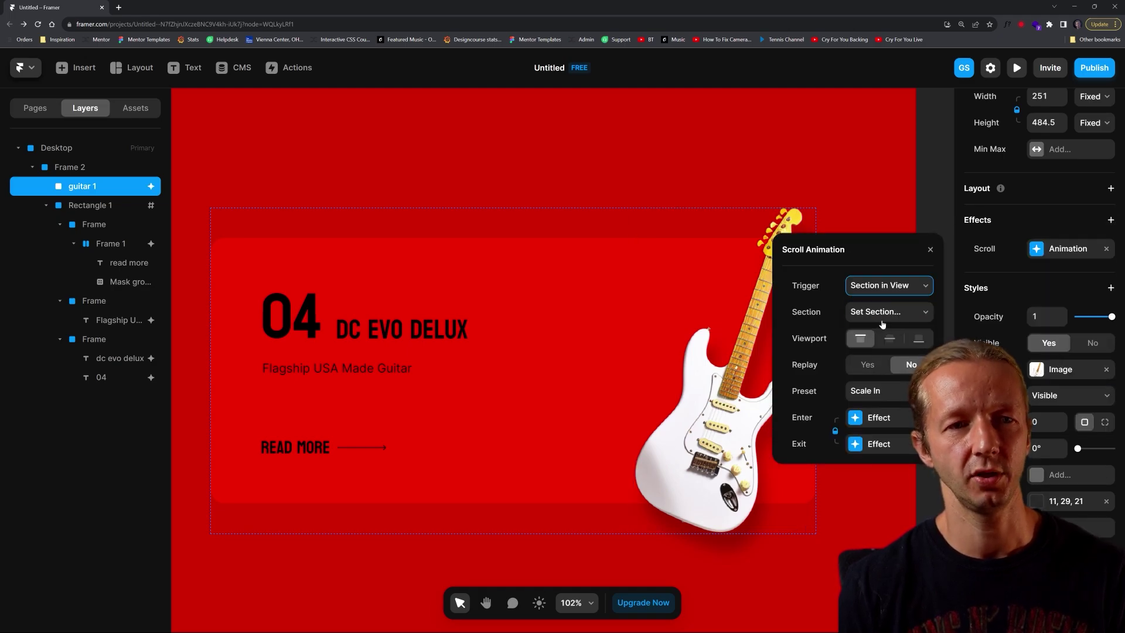
pyautogui.click(888, 311)
pyautogui.click(873, 334)
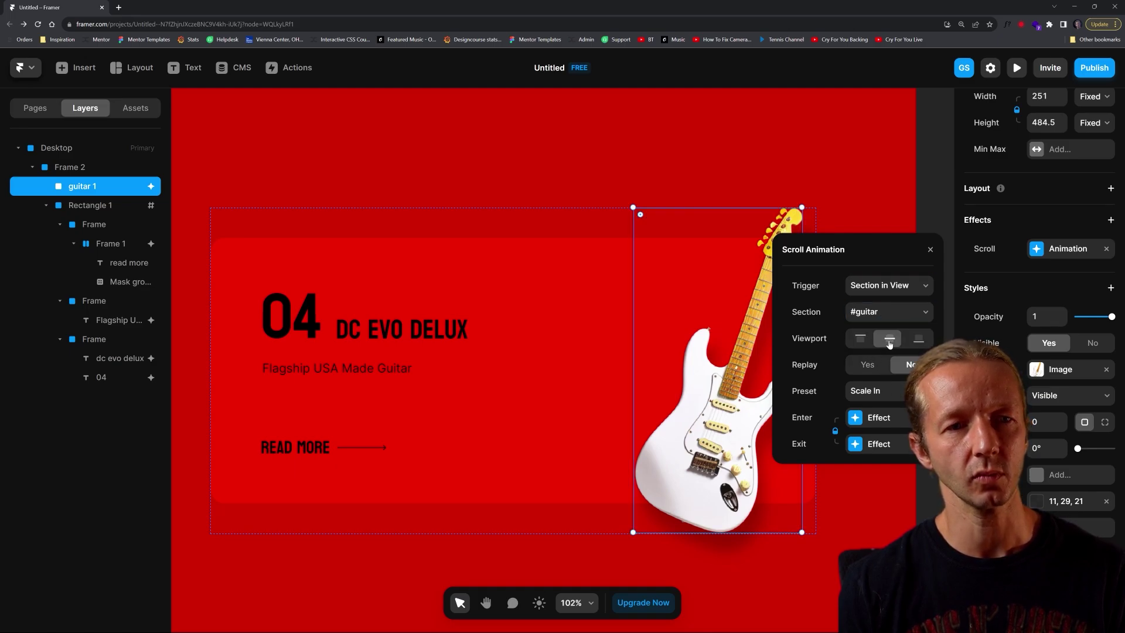
pyautogui.click(872, 391)
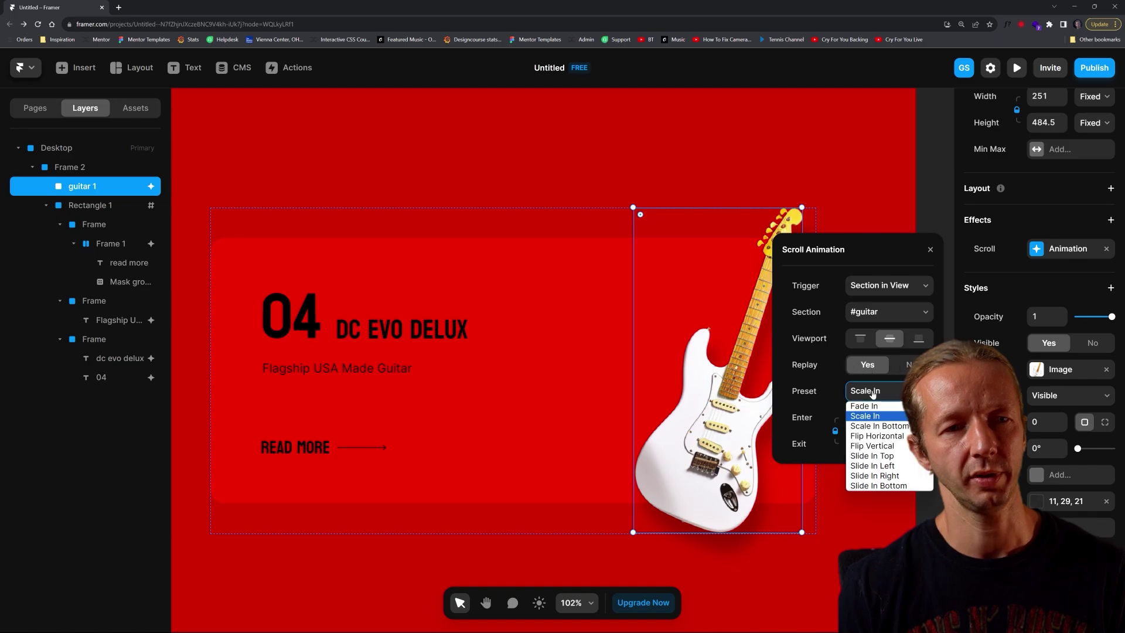
pyautogui.click(891, 456)
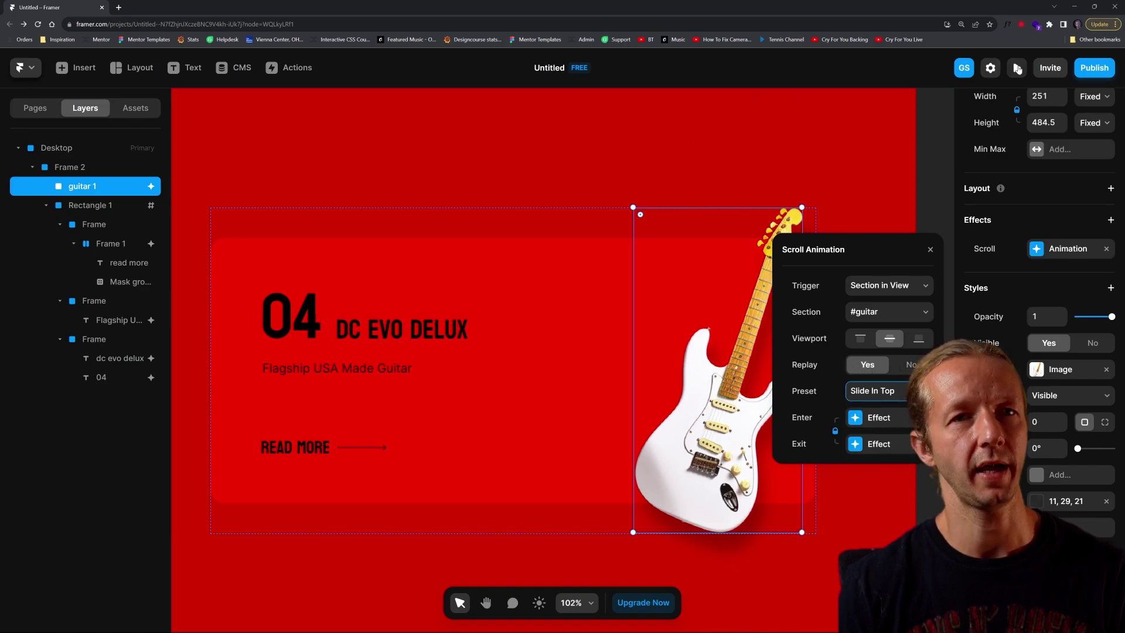
# - Preview the page and scroll to the card to check the guitar image's slide-in animation
pyautogui.click(1017, 68)
pyautogui.scroll(-5, 959, 309)
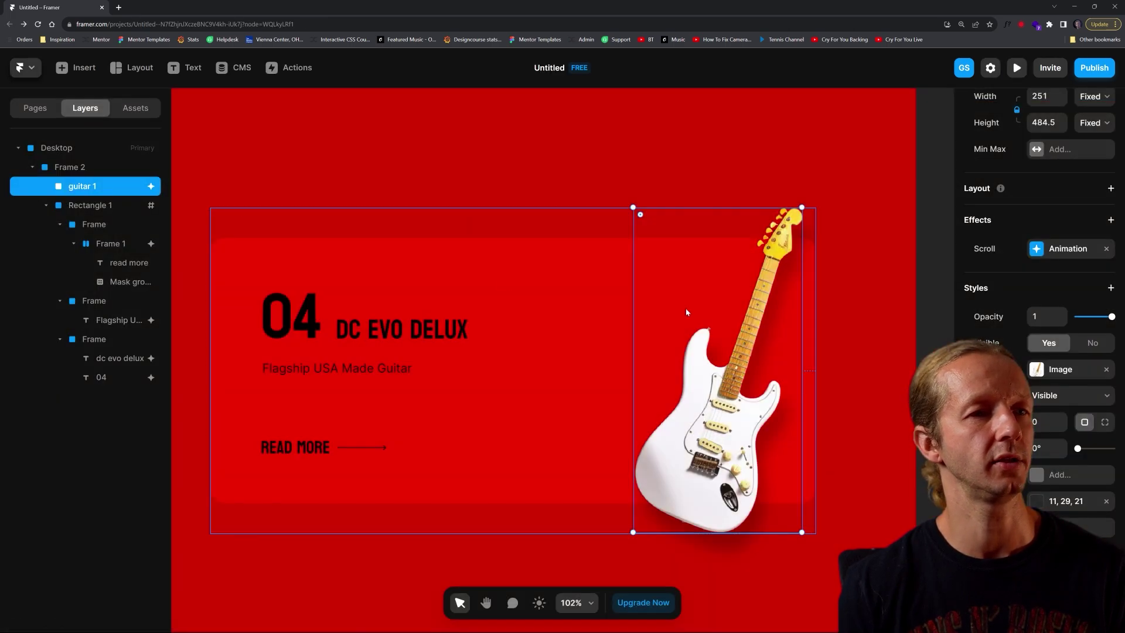
# - Duplicate the guitar card Frame 2 below the original, with its top at about 1662, and preview both cards' scroll animations
pyautogui.moveTo(762, 370); pyautogui.dragTo(461, 213)
pyautogui.moveTo(645, 258); pyautogui.dragTo(642, 373)
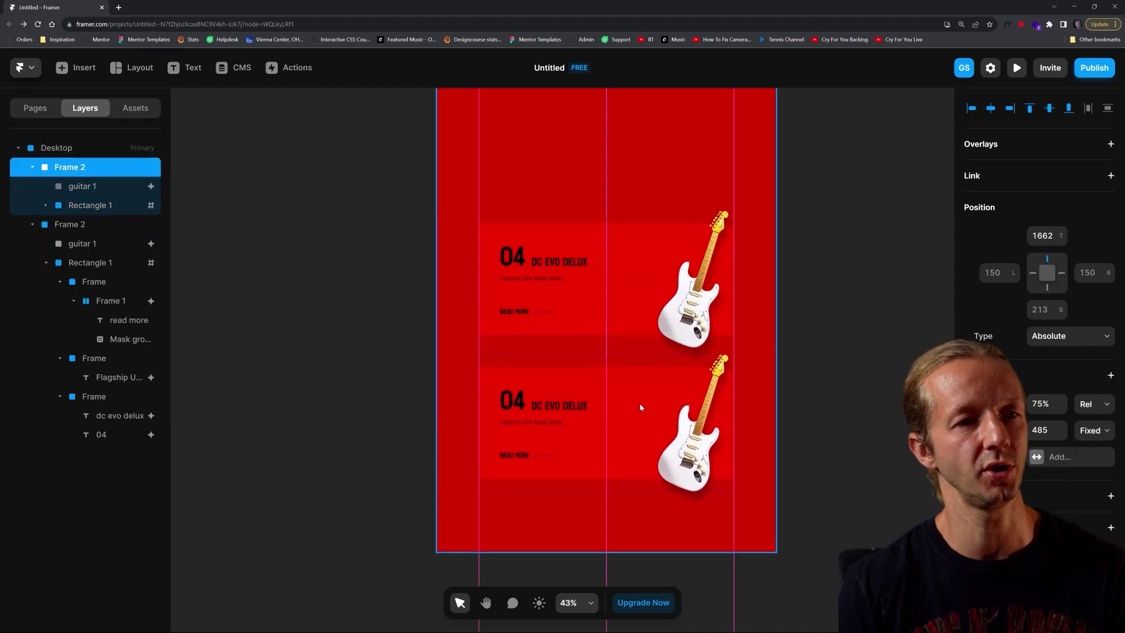
pyautogui.click(1017, 67)
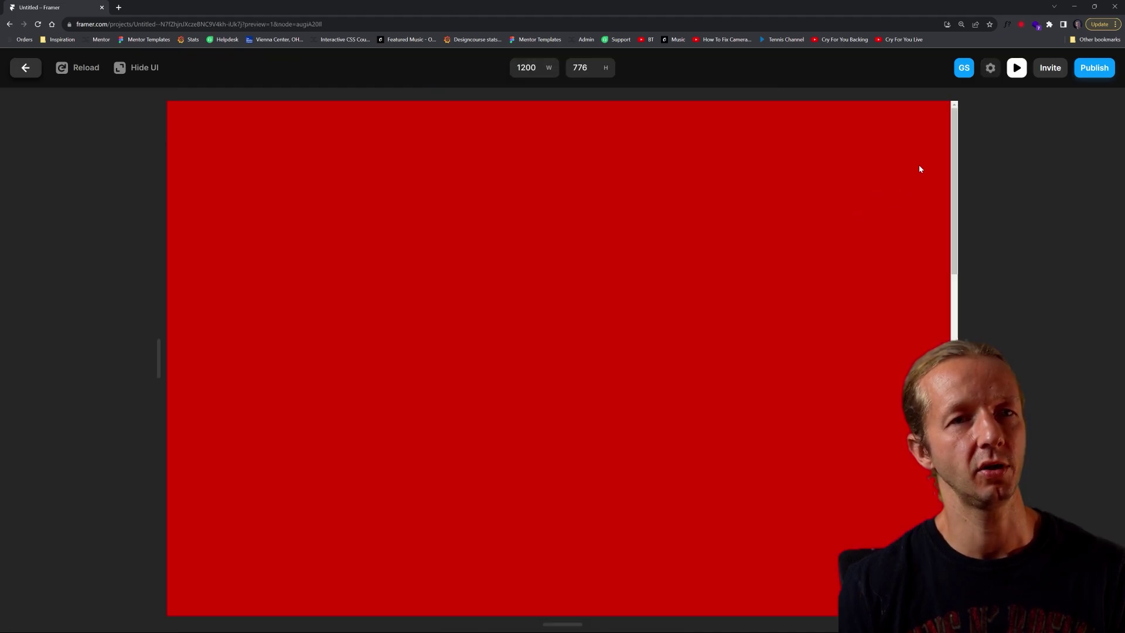
pyautogui.moveTo(955, 258); pyautogui.dragTo(955, 483)
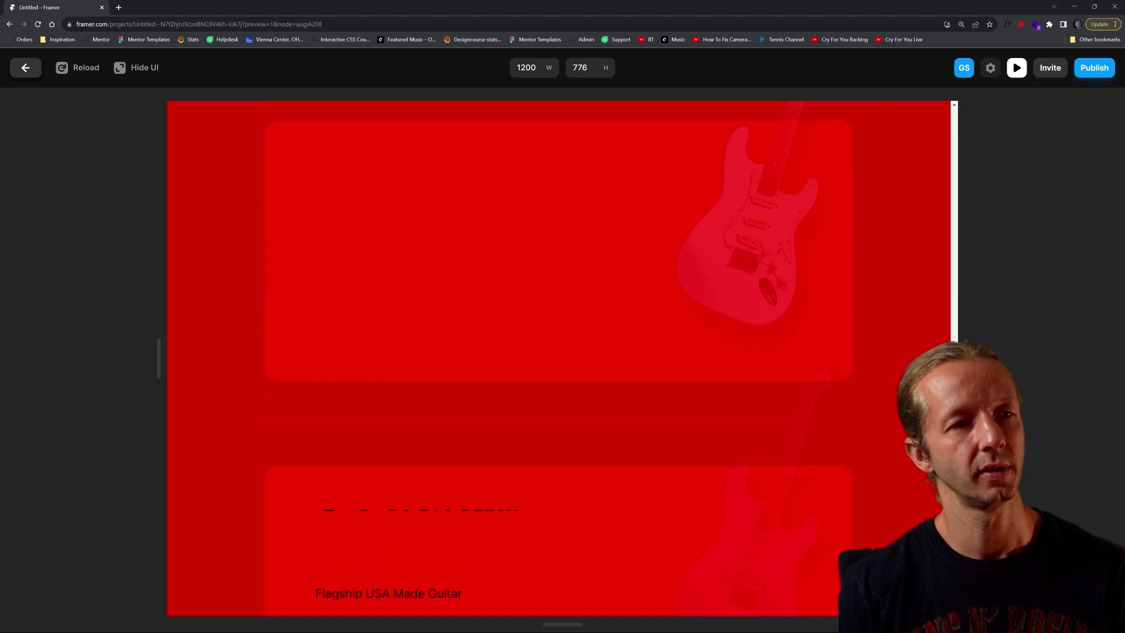